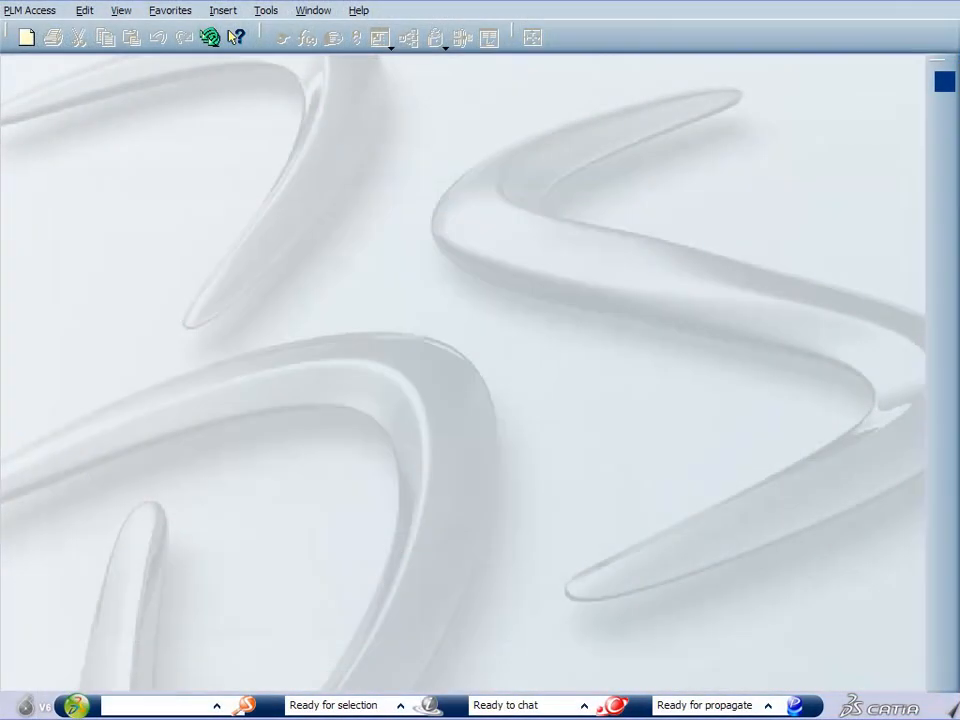
Search the PLM database for kcomp:COEWheel* and open the COEWheelApp component
click(189, 705)
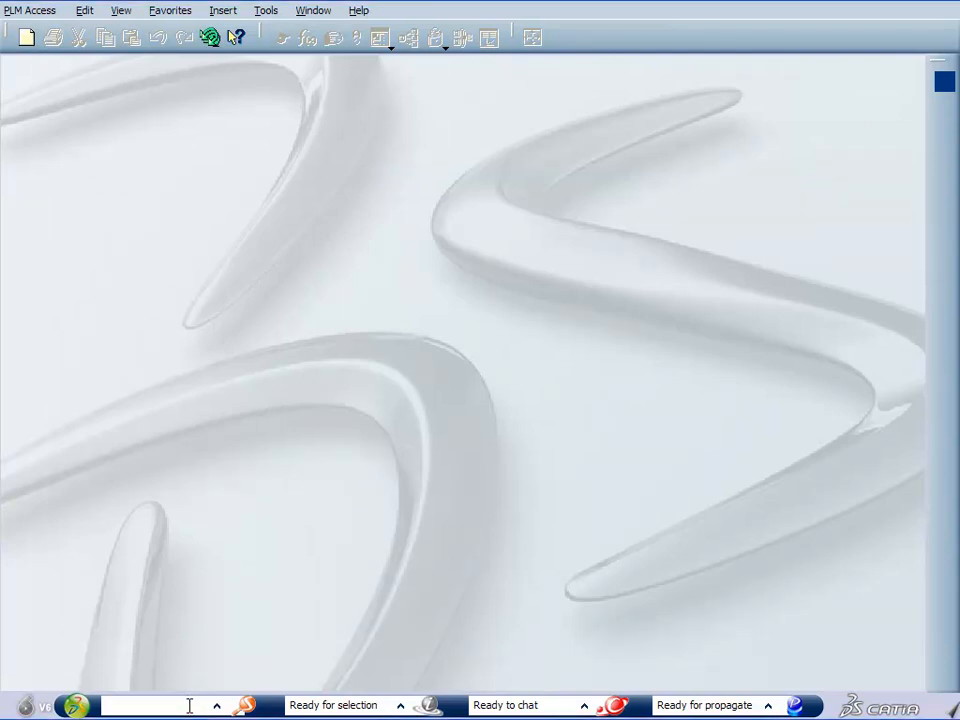
text(kcomp:COEWh)
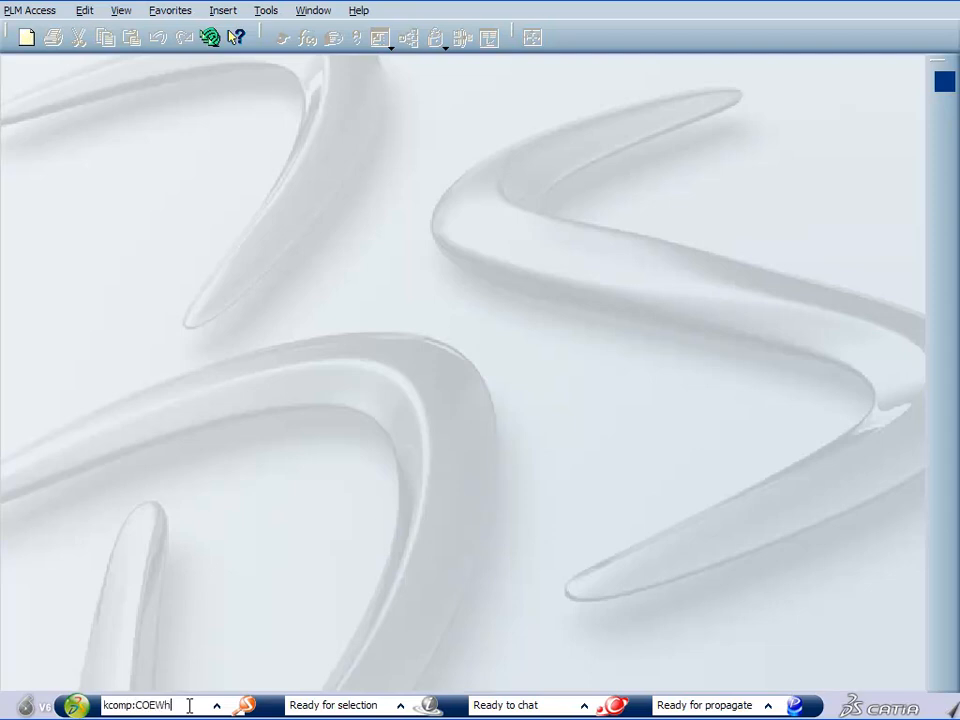
text(eel*)
click(247, 707)
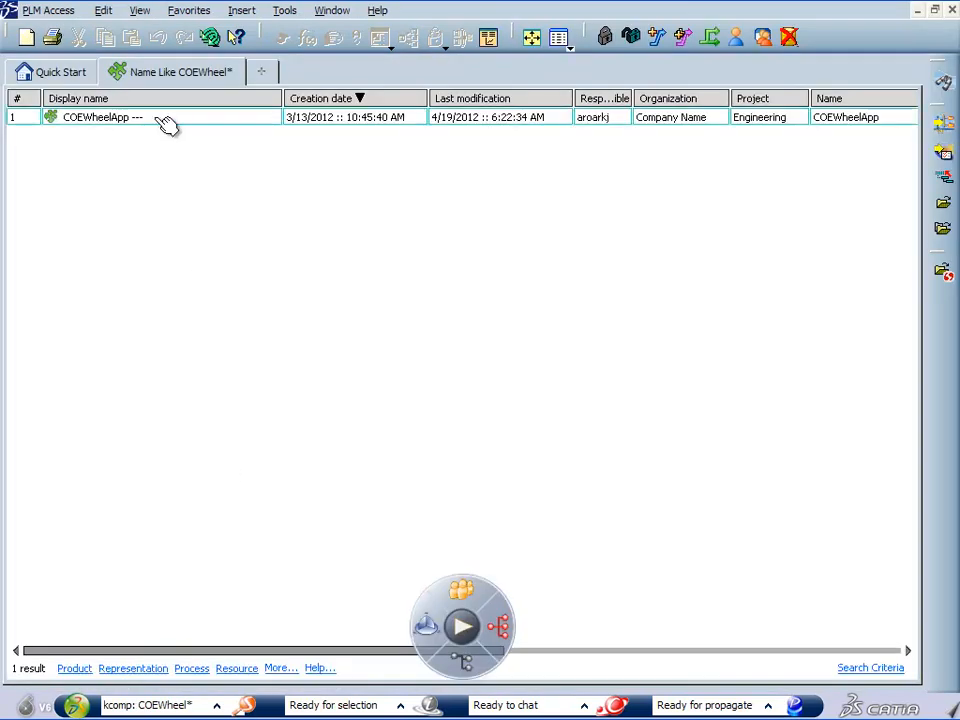
double_click(145, 118)
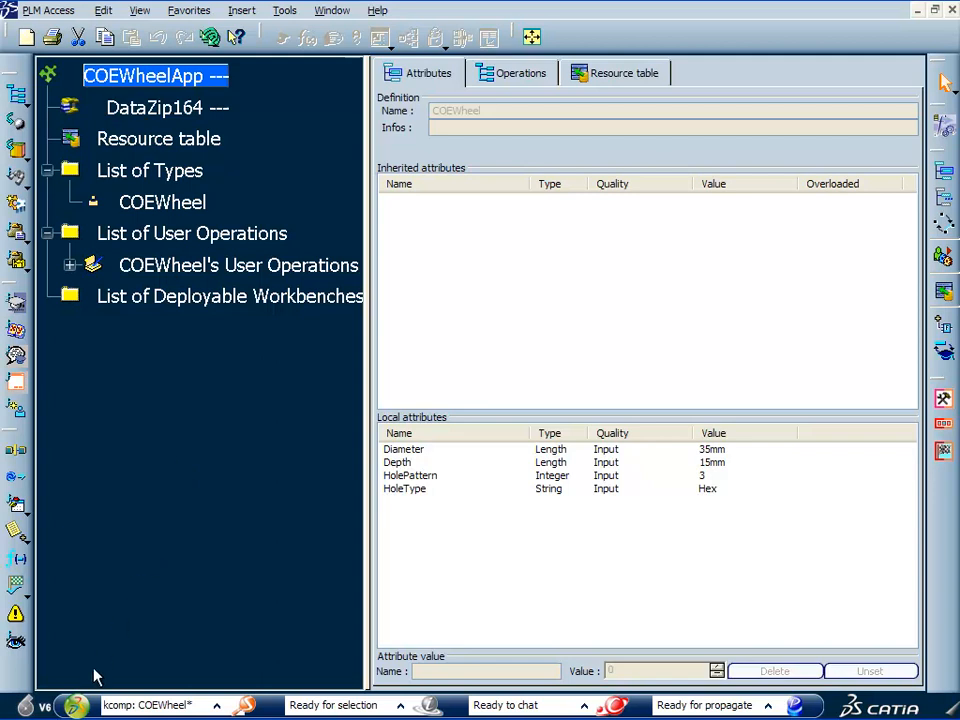
Switch to the Automated Design Process workbench among the Knowledgeware applications
click(75, 706)
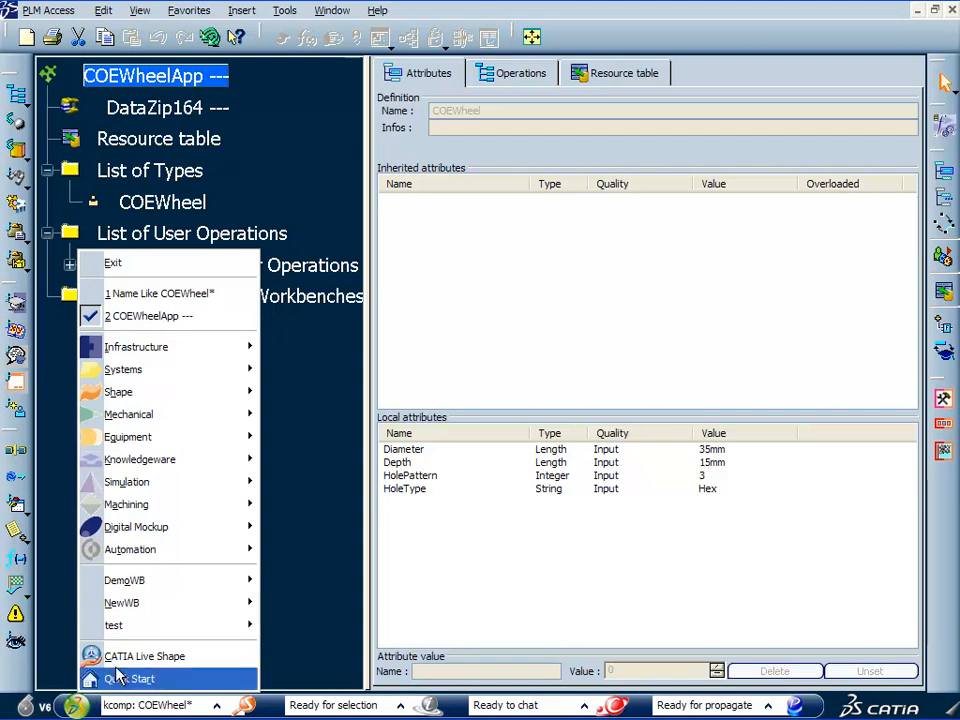
mouse_move(178, 467)
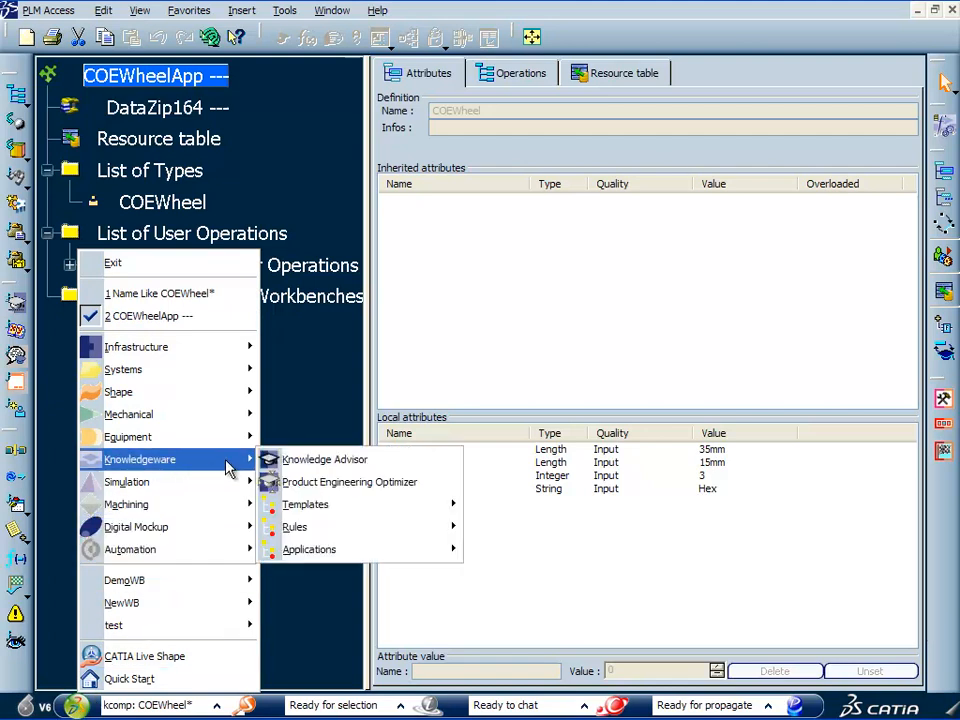
mouse_move(440, 549)
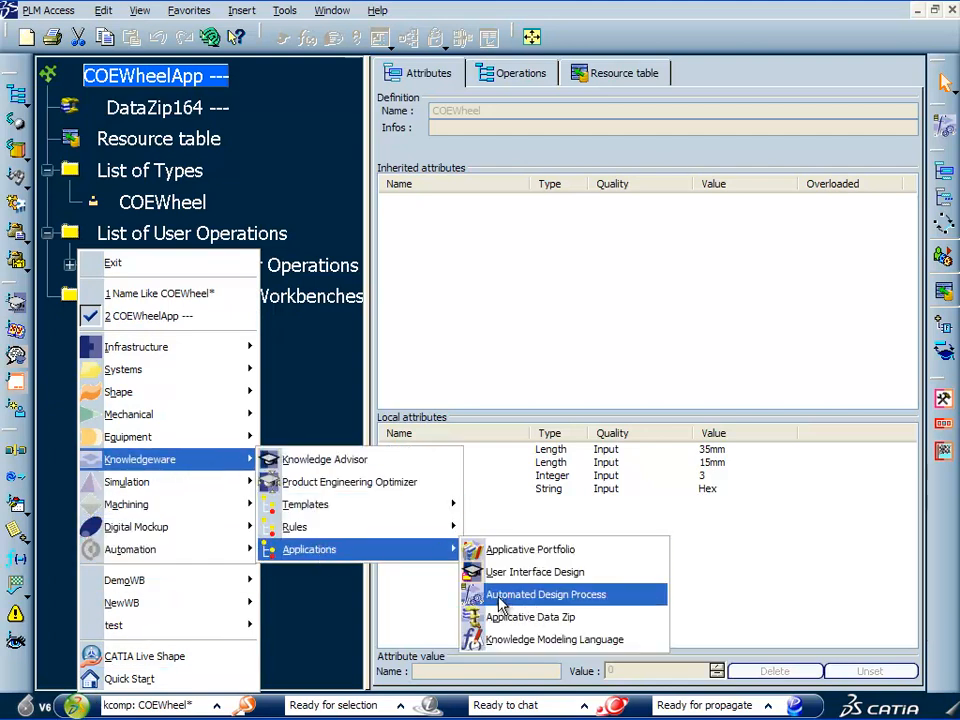
click(566, 596)
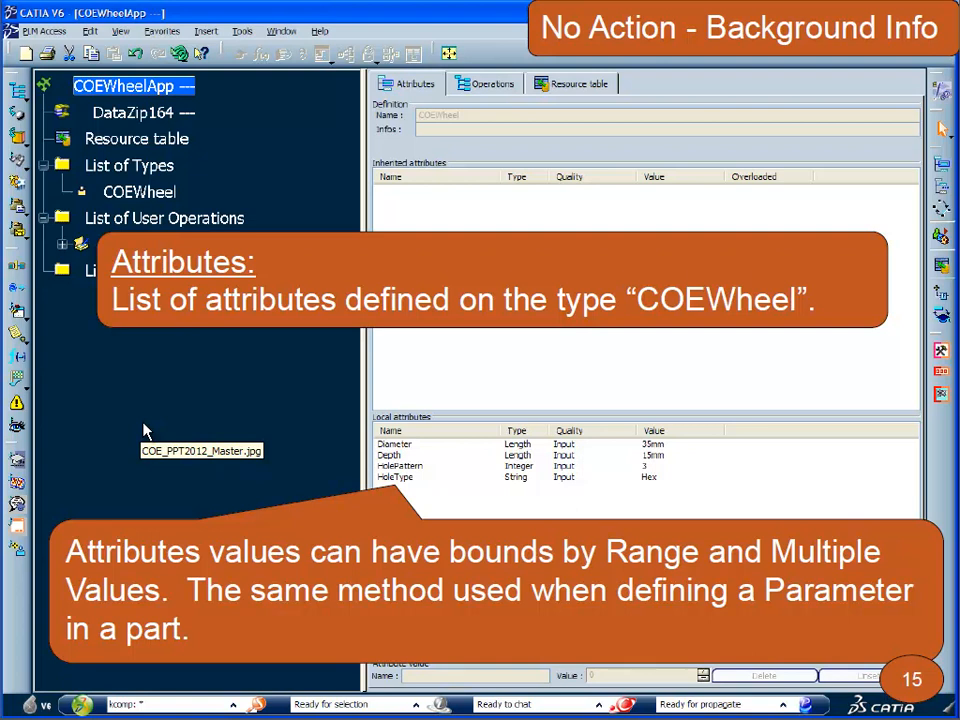
key(Right)
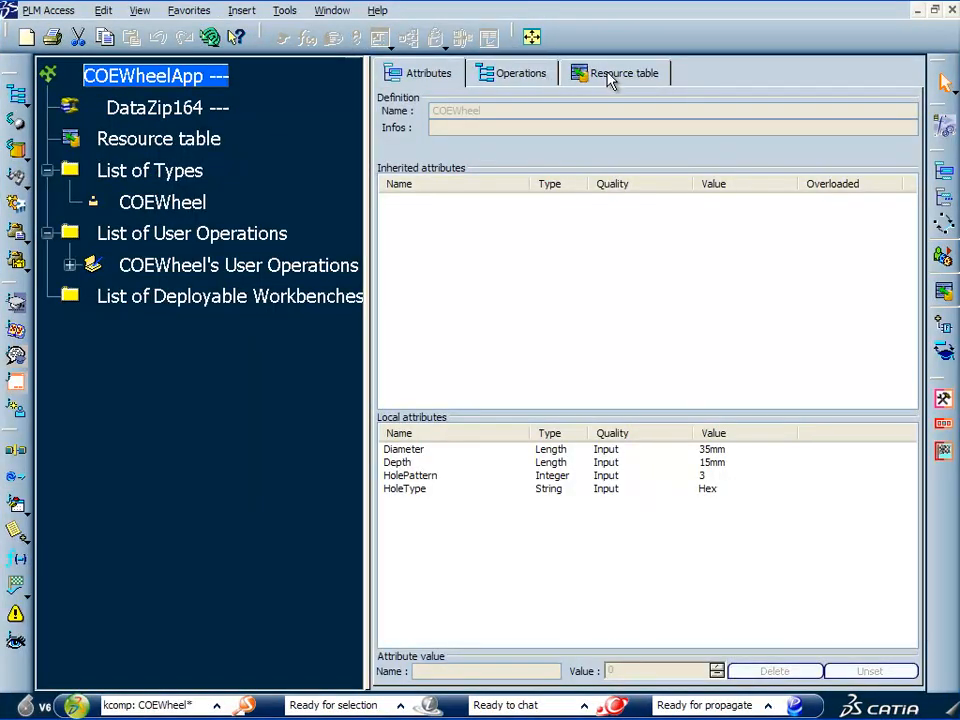
Review the Rim, Hex and Circle power copies in the application's resource table
click(609, 77)
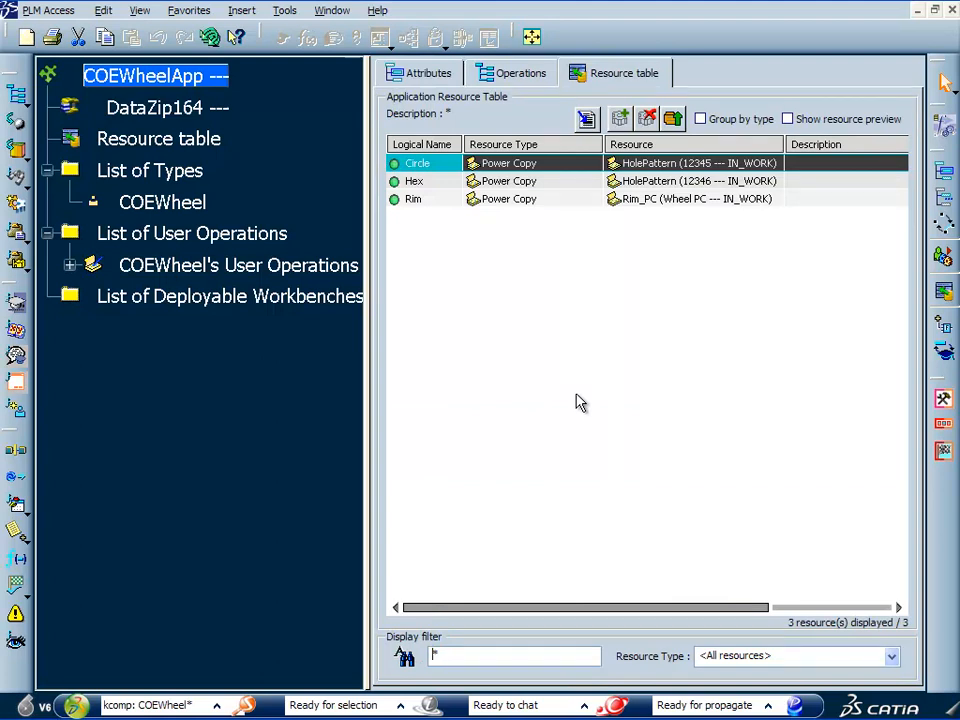
click(452, 202)
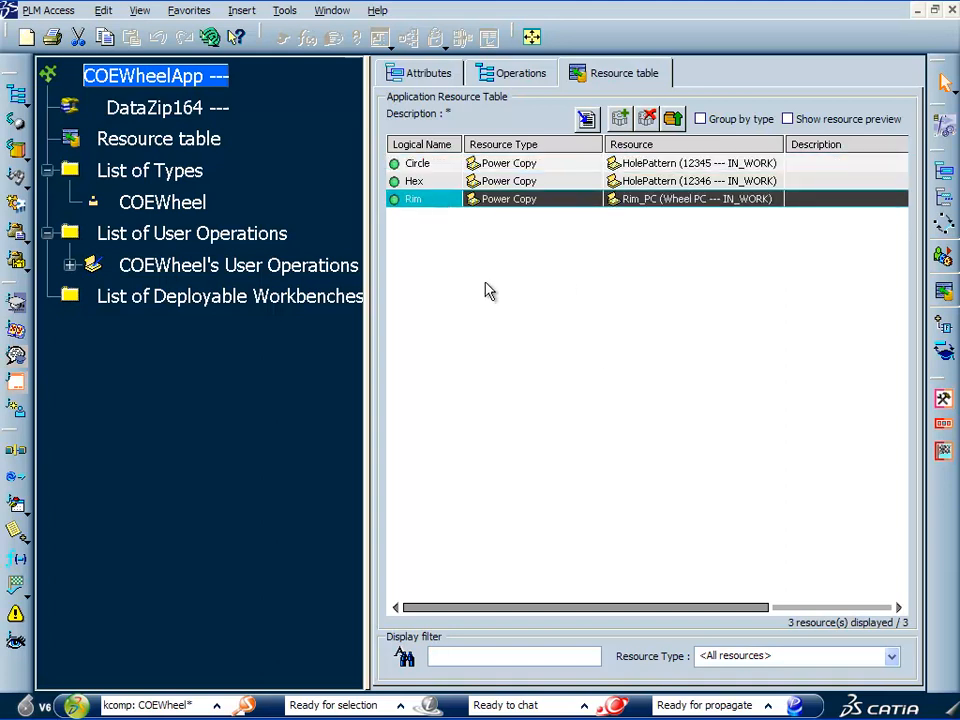
click(442, 183)
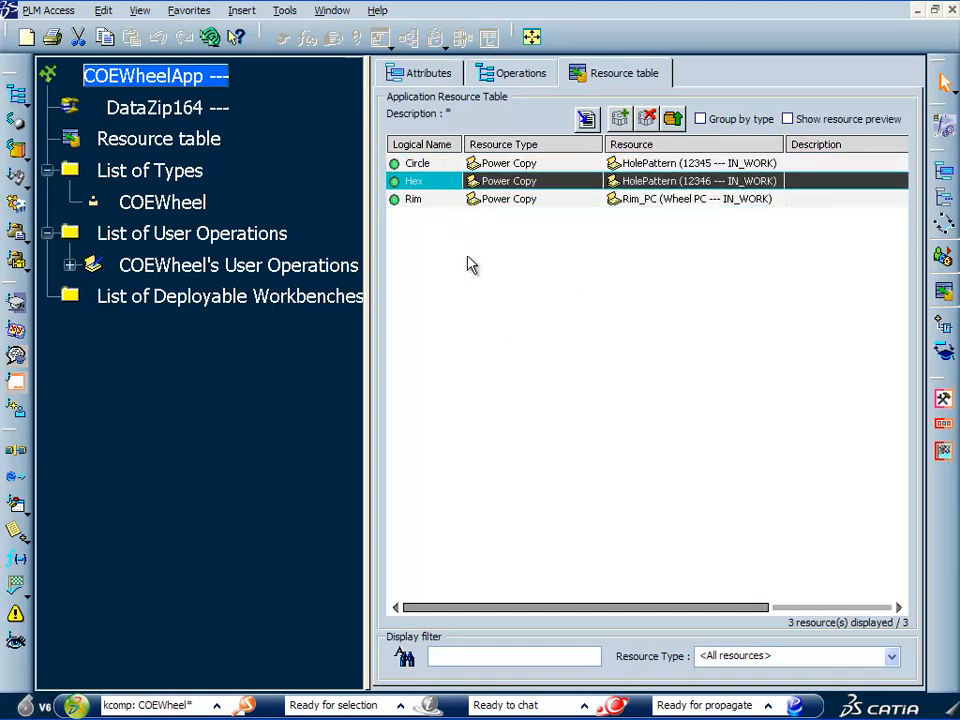
click(445, 164)
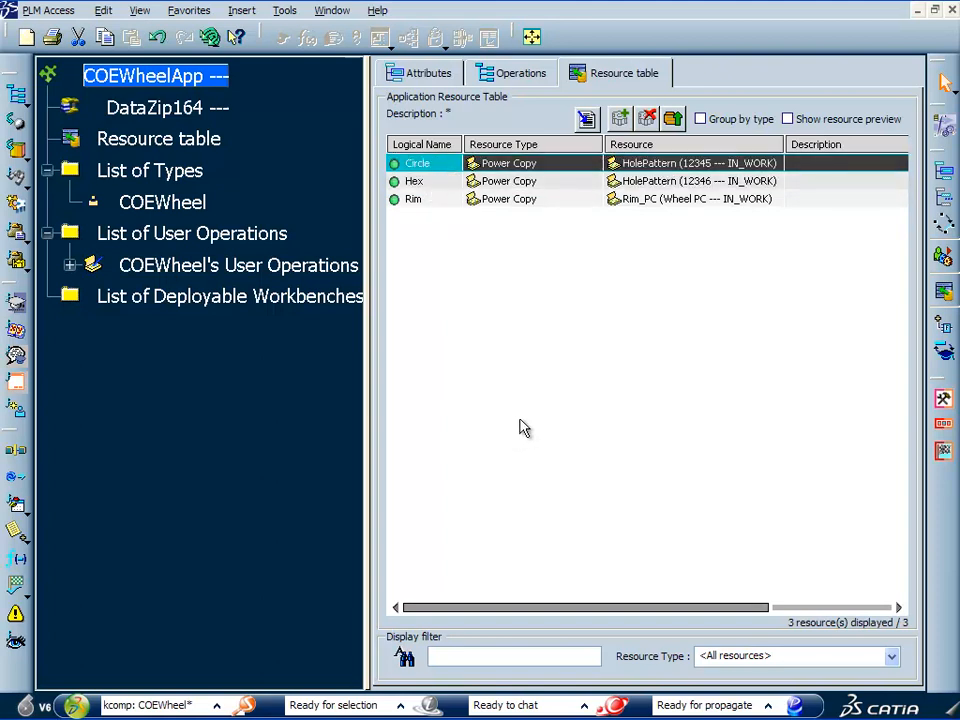
Show the COEWheel type's operations, inspect its attributes, and expand the Make Wheel operation sequence
click(509, 79)
ctrl+middle_drag(485, 393, 462, 264)
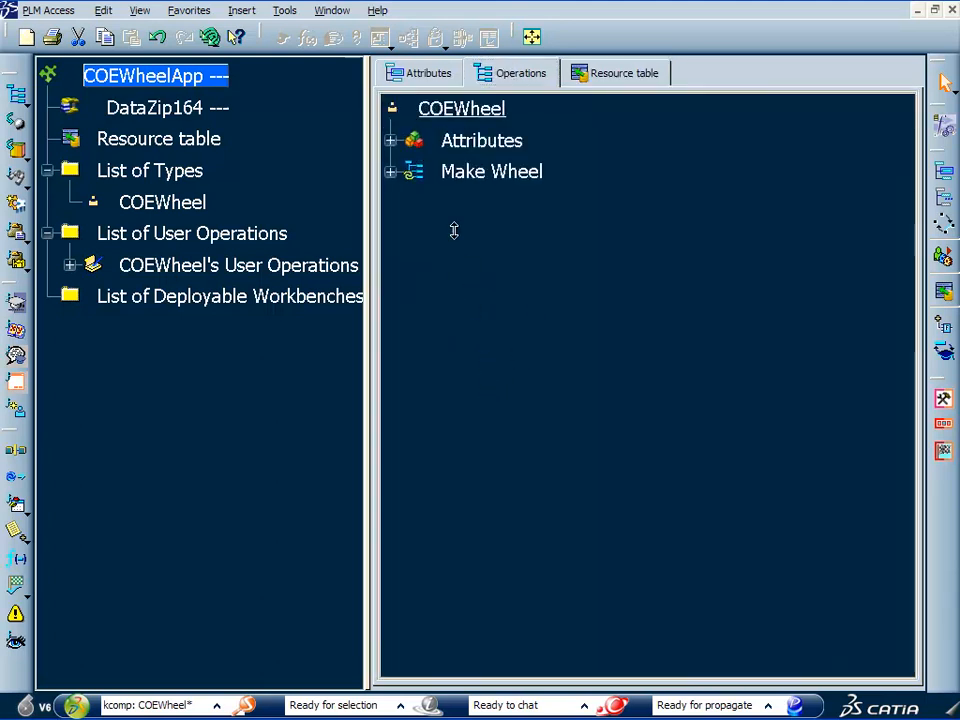
click(472, 110)
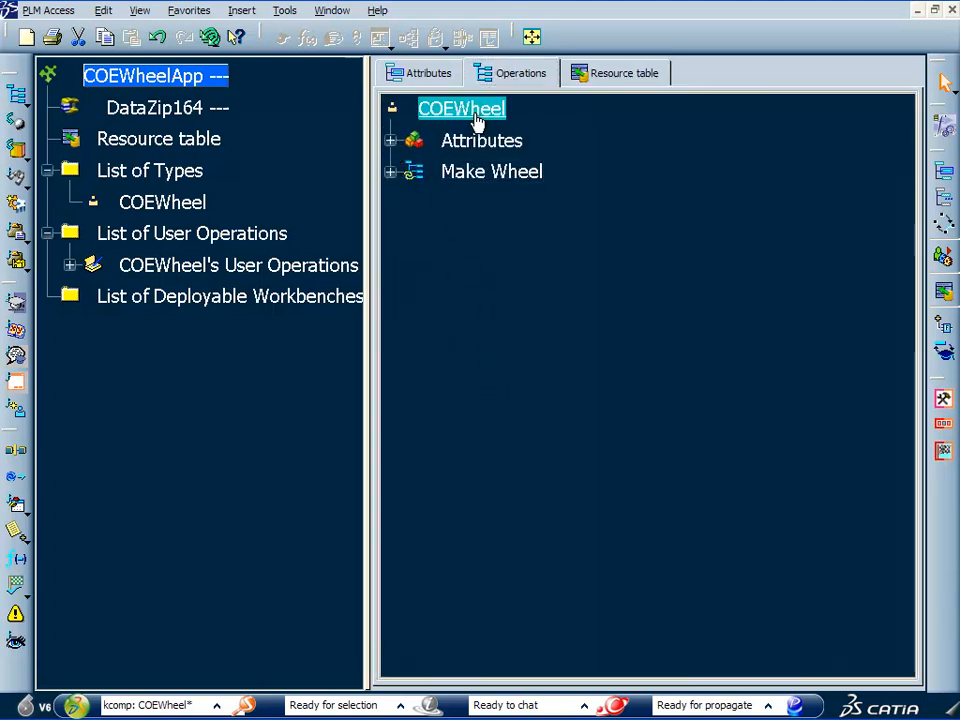
click(391, 144)
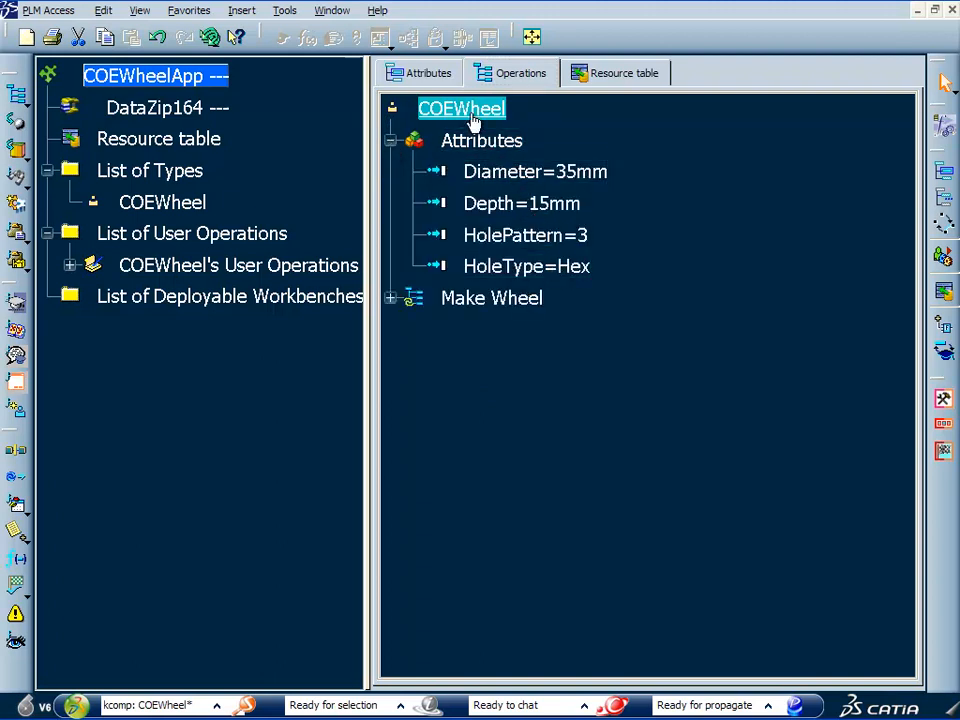
click(391, 140)
click(390, 171)
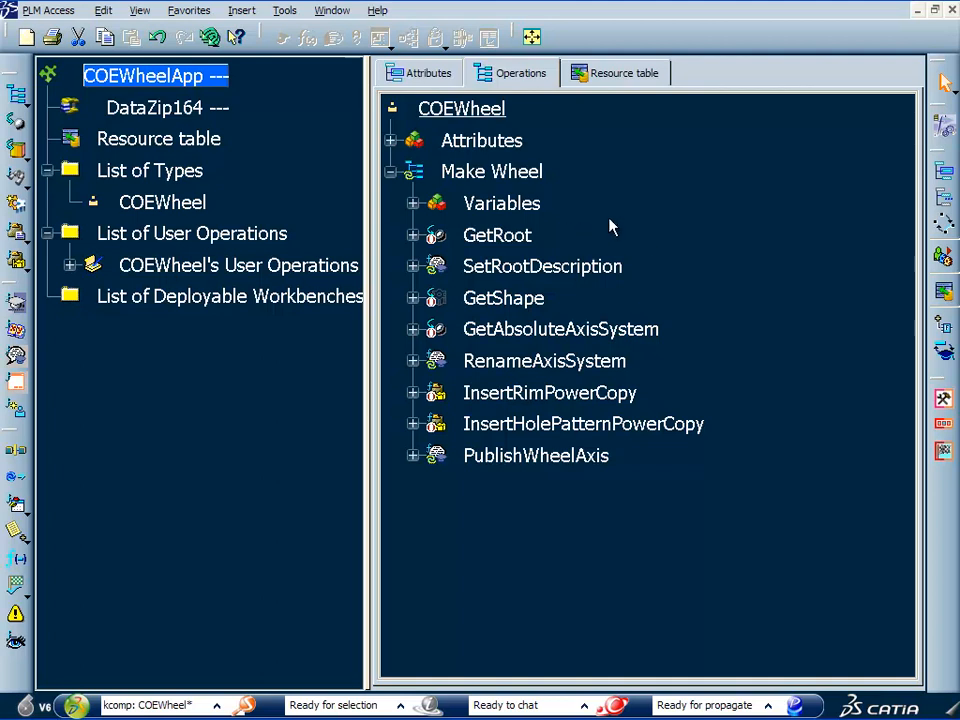
Edit the GetRoot bind operation and set its relative name to ExtObj
click(493, 234)
double_click(505, 238)
drag(726, 162, 673, 18)
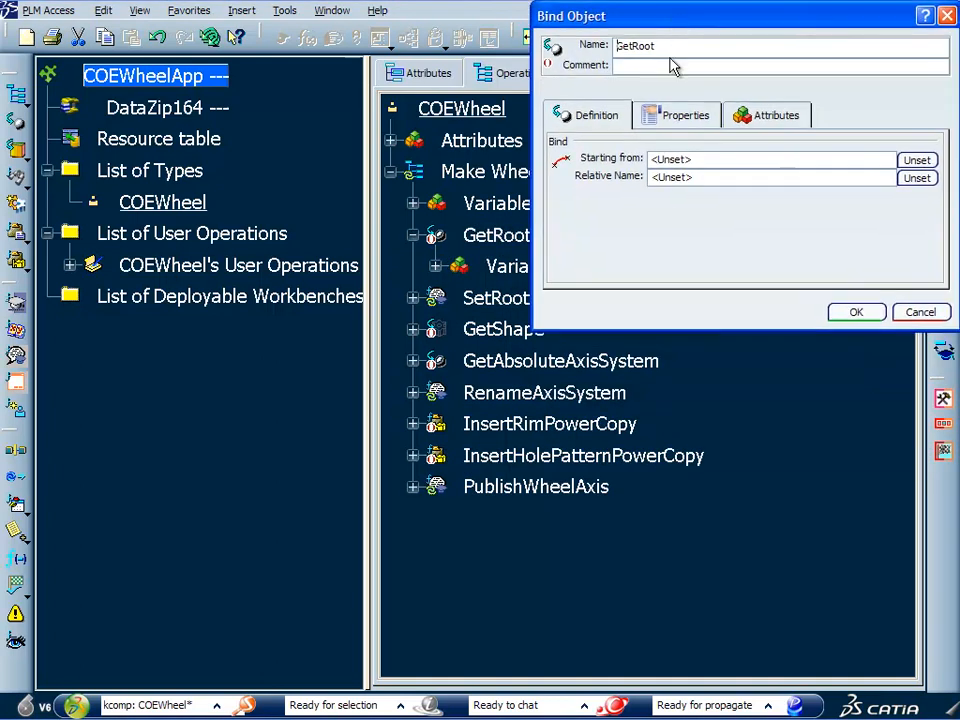
drag(368, 214, 250, 221)
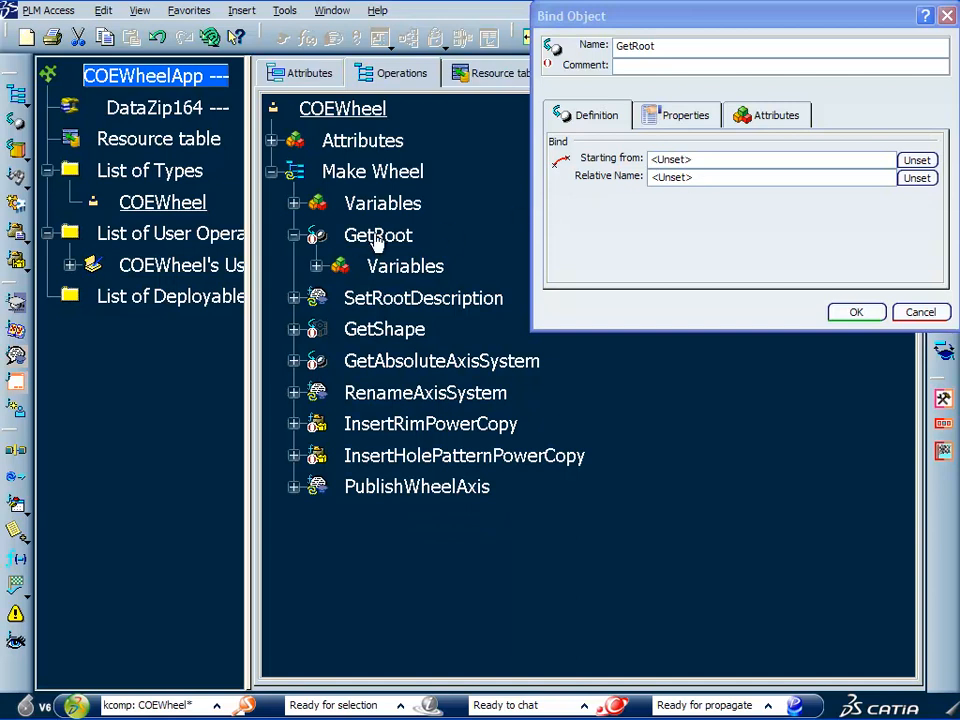
click(722, 178)
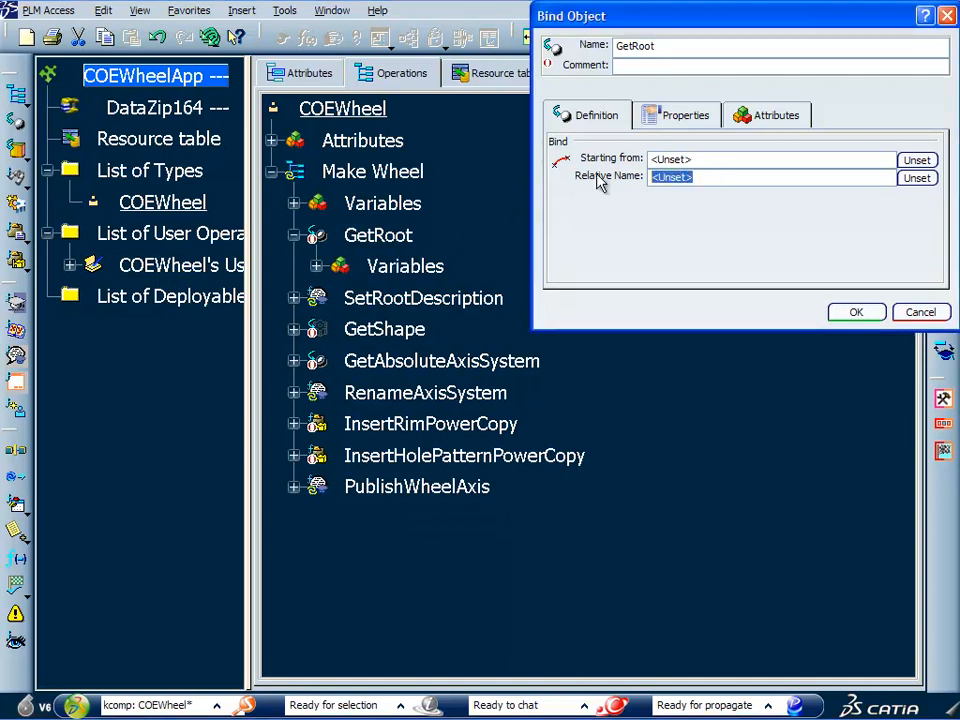
text(ExtOB)
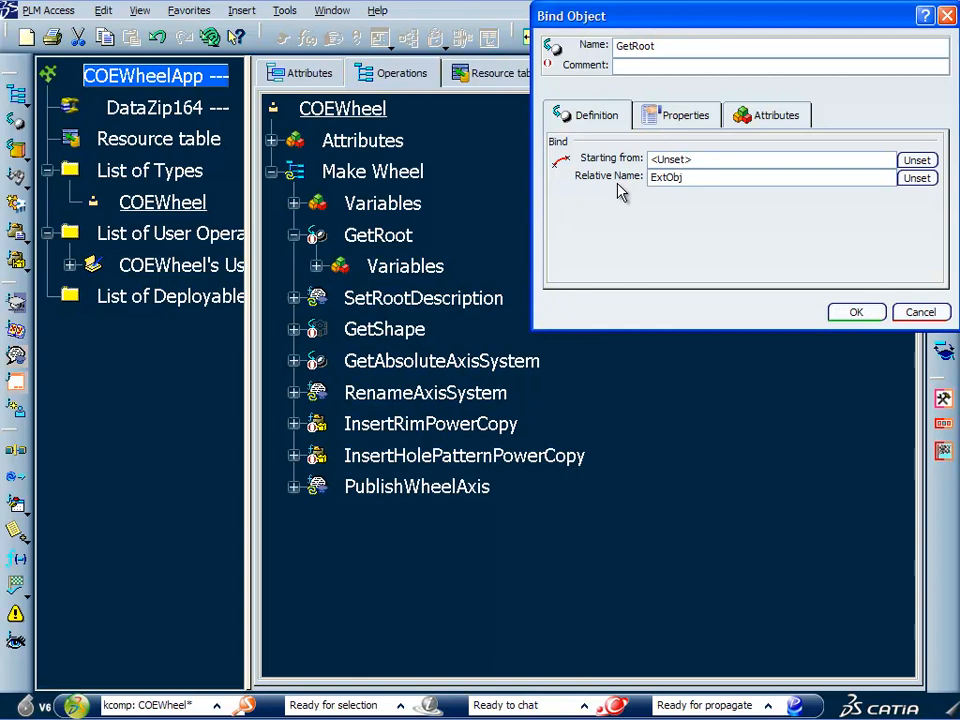
click(857, 312)
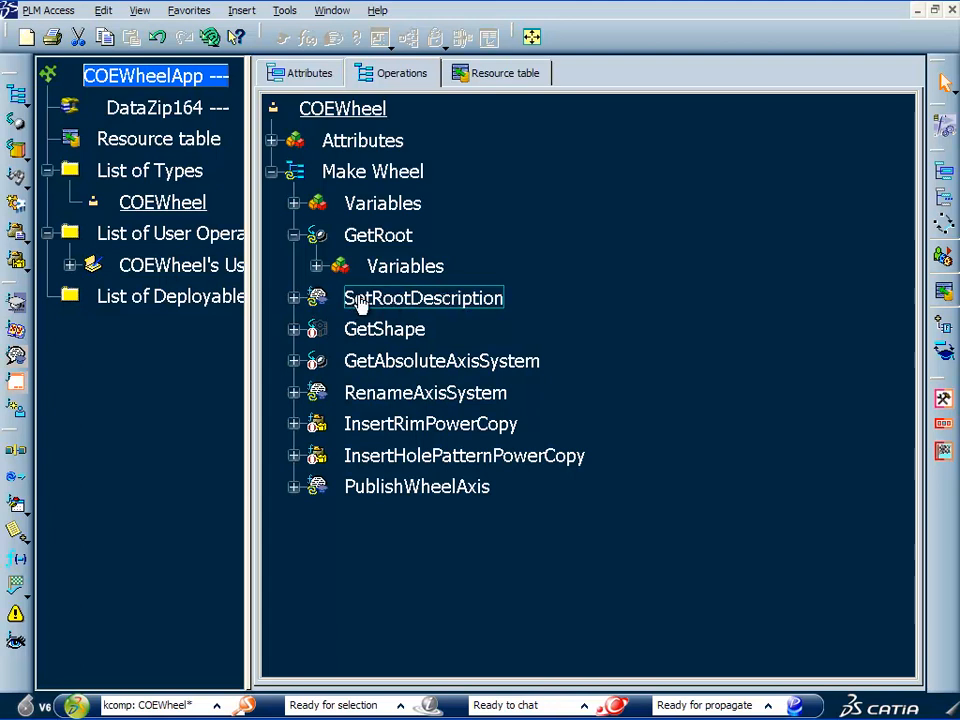
Examine the EKL script of the SetRootDescription operation, including its V_description assignment, without changing it
double_click(460, 300)
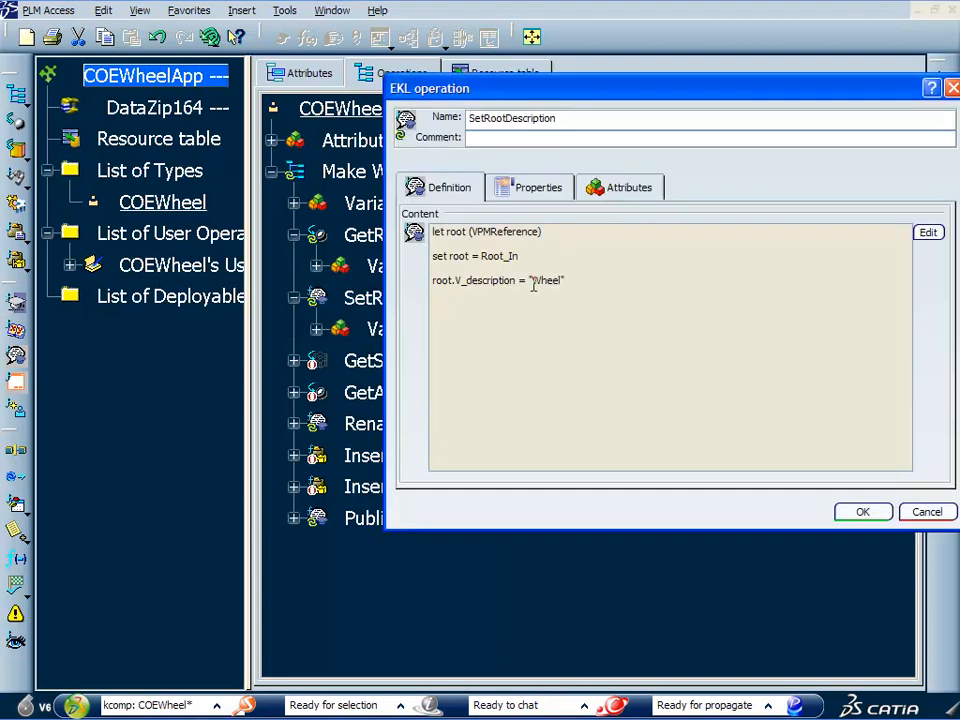
drag(575, 281, 432, 231)
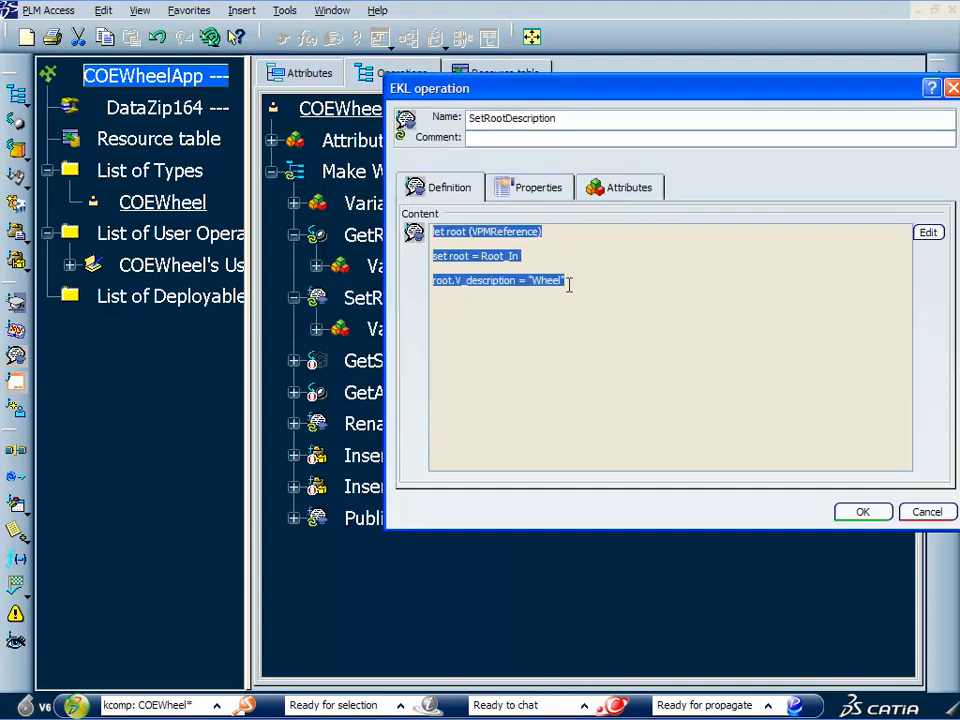
click(569, 284)
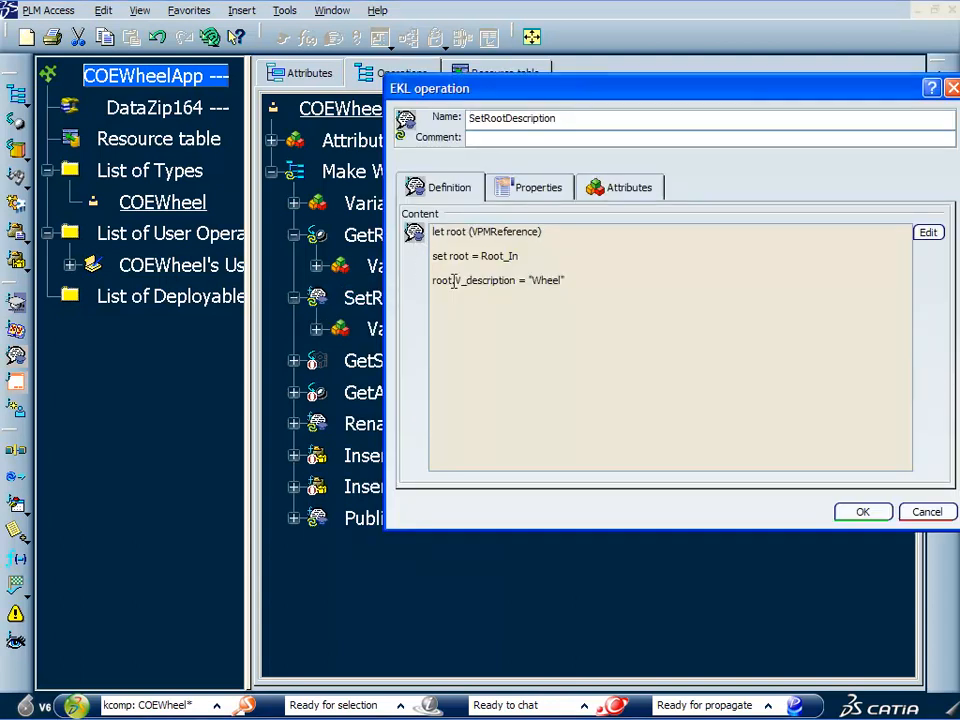
drag(456, 281, 562, 282)
click(927, 511)
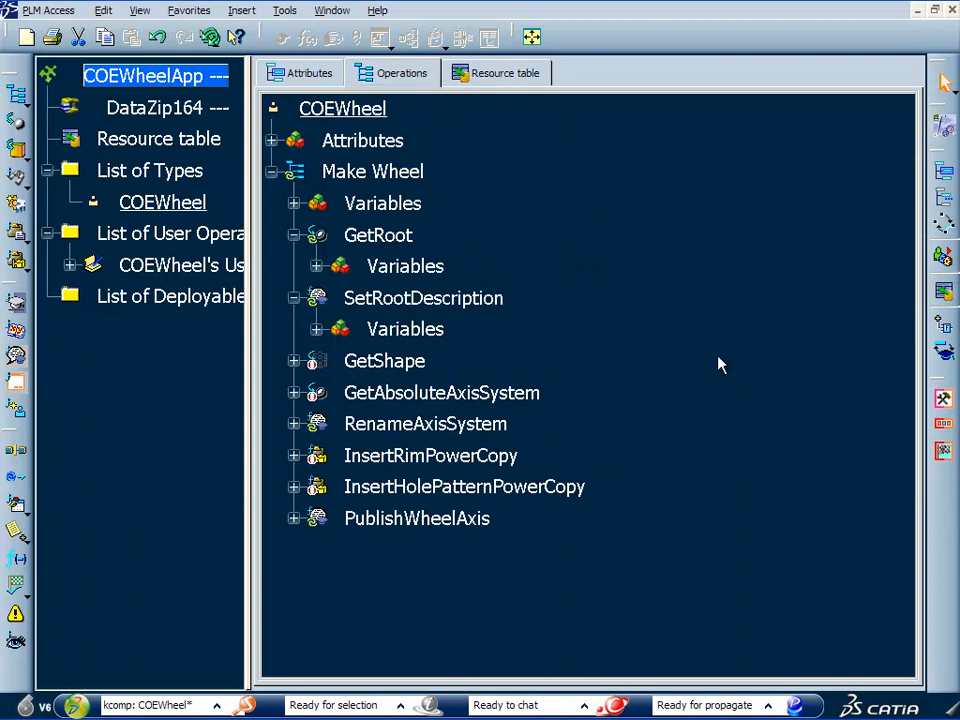
Link SetRootDescription's Root_In variable to the Link output of GetRoot
click(317, 267)
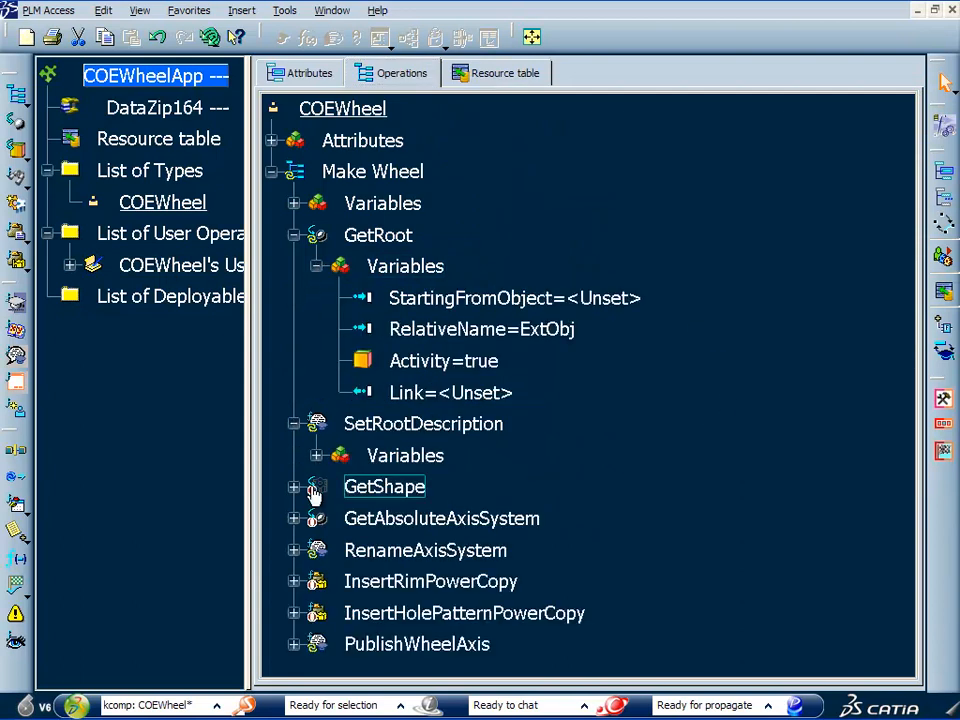
click(317, 456)
click(503, 395)
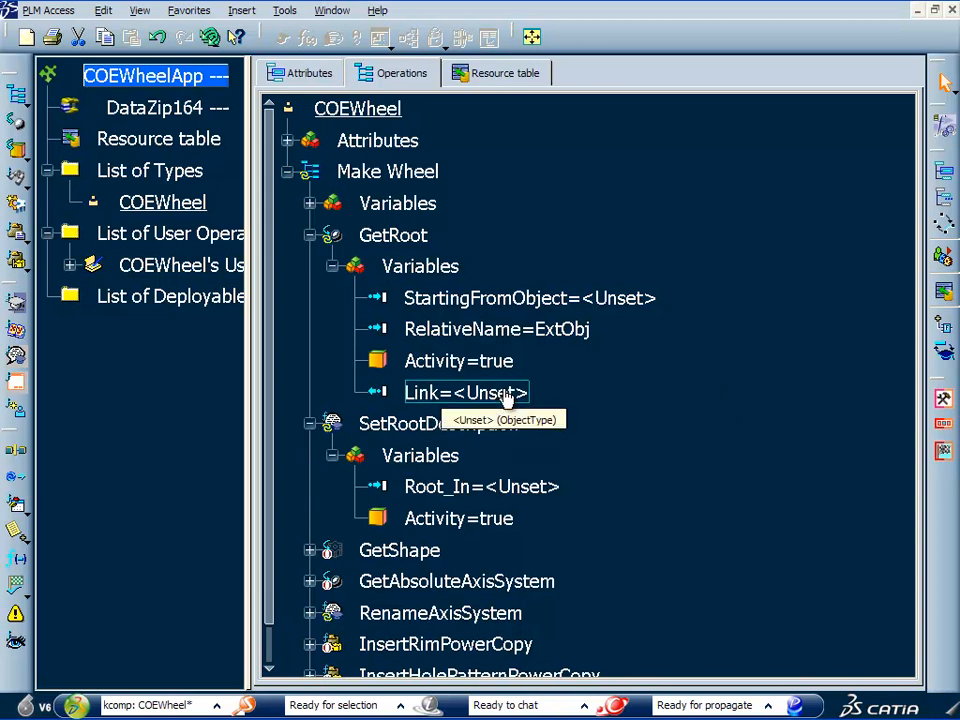
right_click(537, 488)
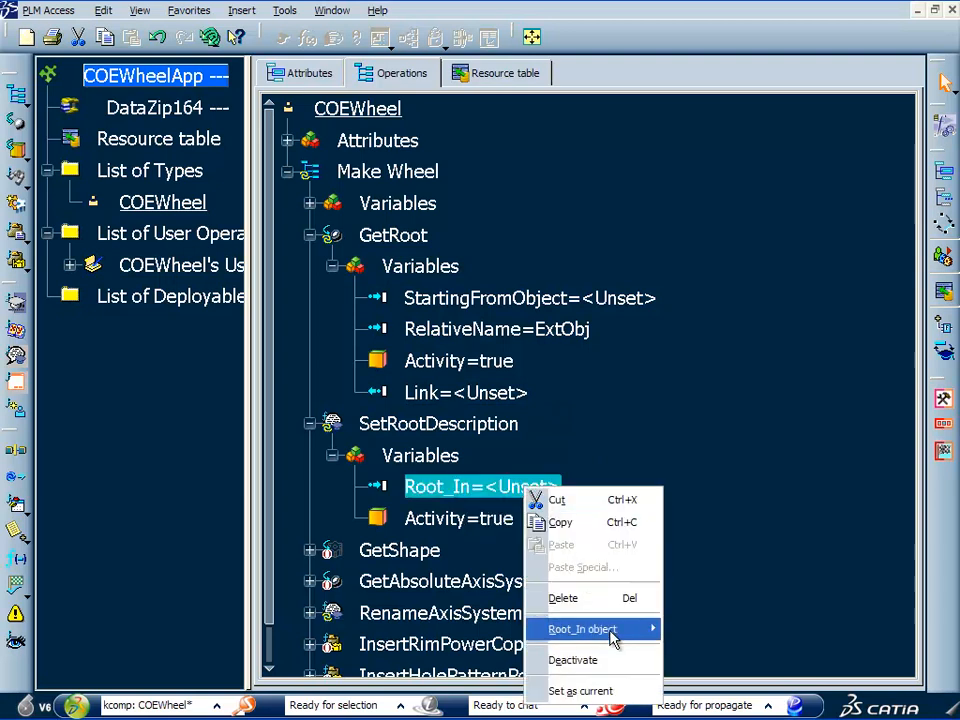
mouse_move(638, 634)
click(703, 662)
click(497, 393)
click(332, 455)
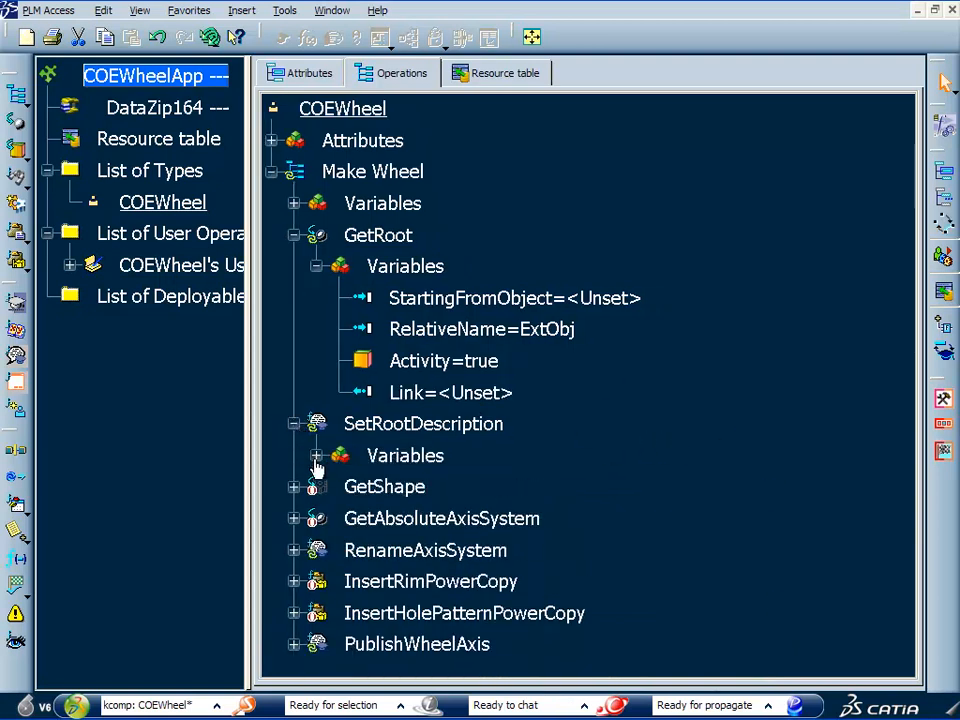
click(316, 456)
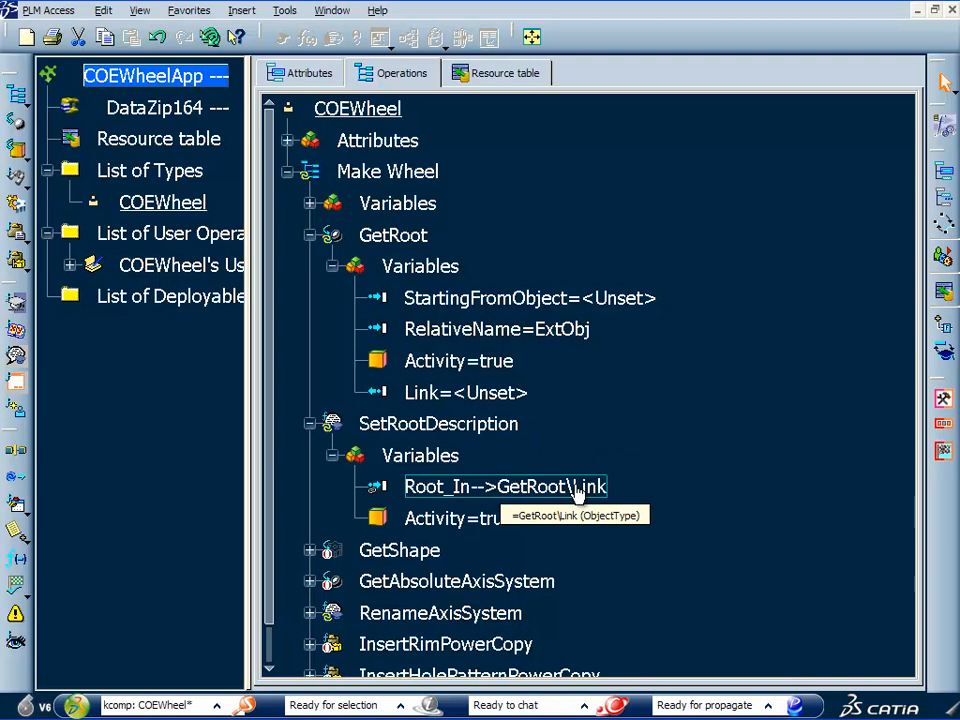
click(311, 425)
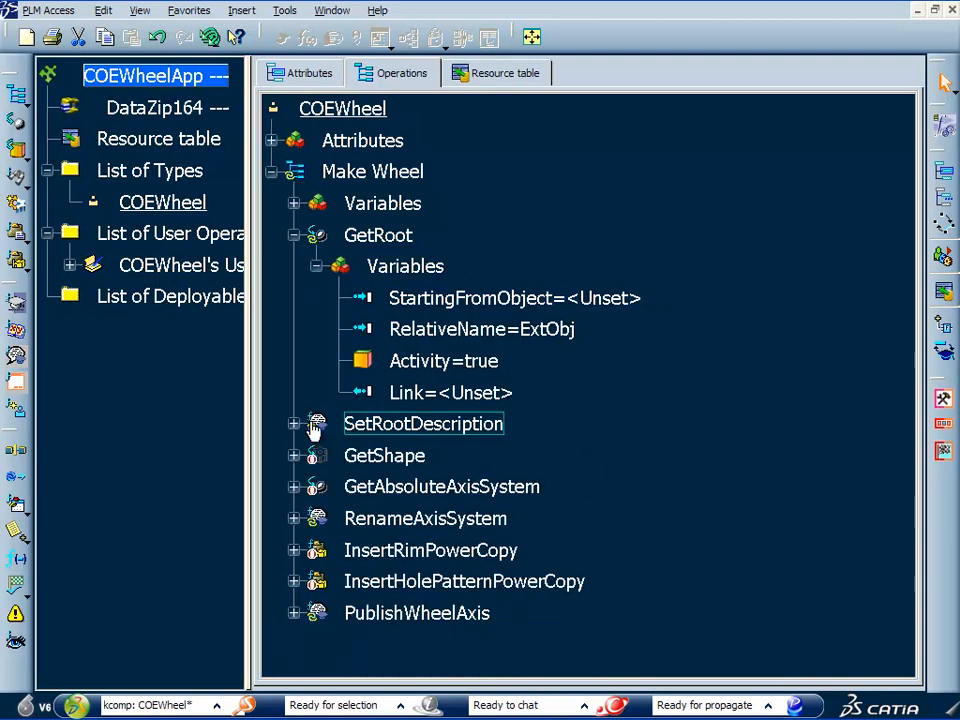
Edit the GetShape bind operation to start from GetRoot's Link output and use Shape as its representation type
double_click(405, 460)
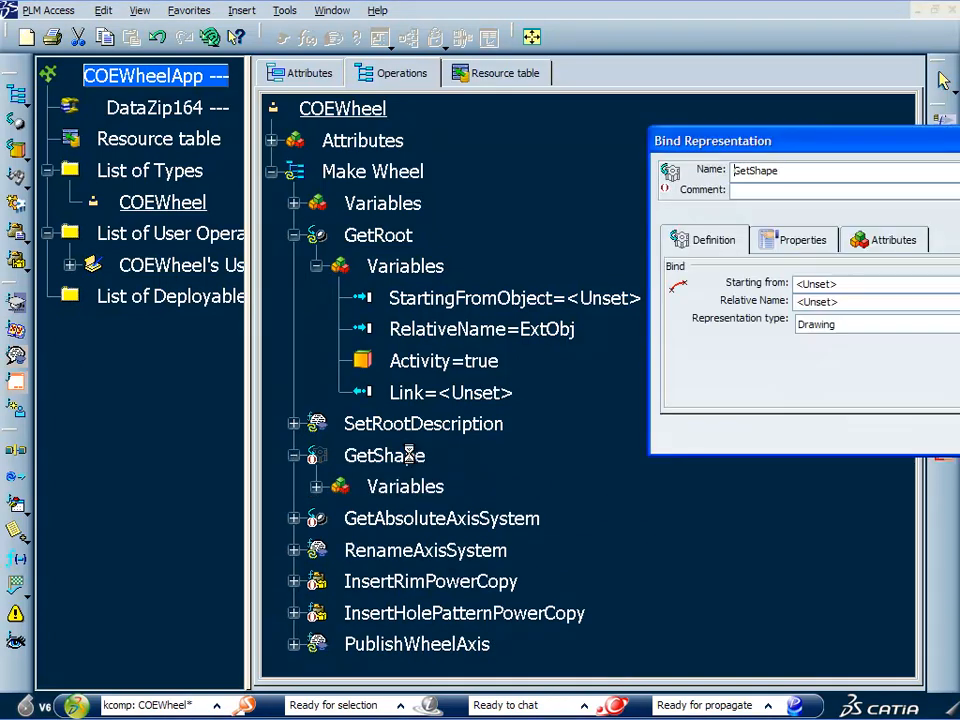
drag(797, 145, 642, 131)
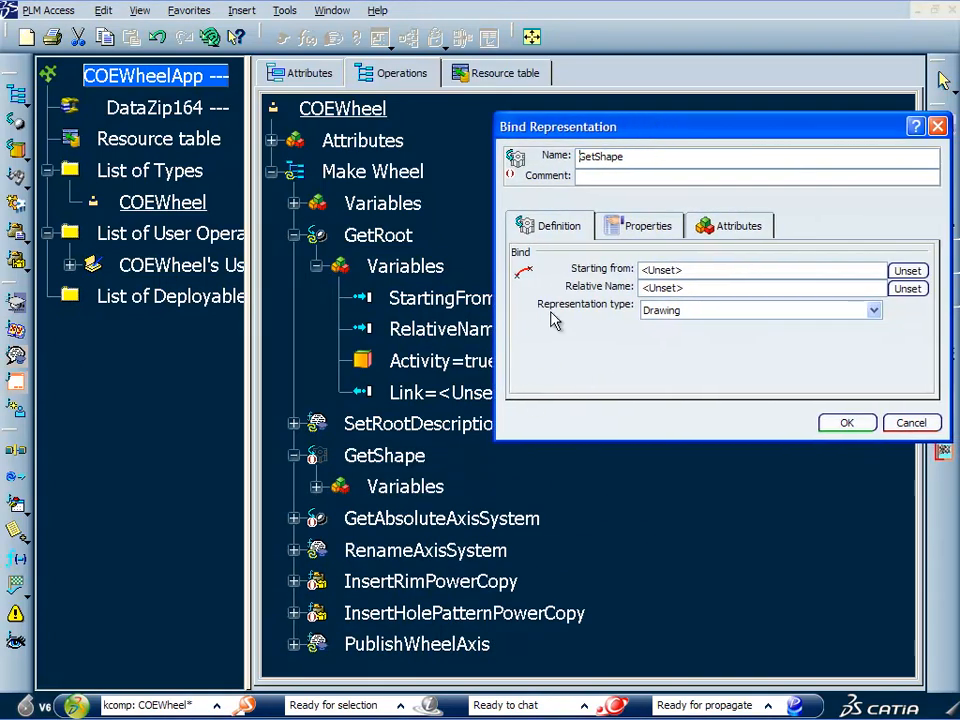
click(701, 272)
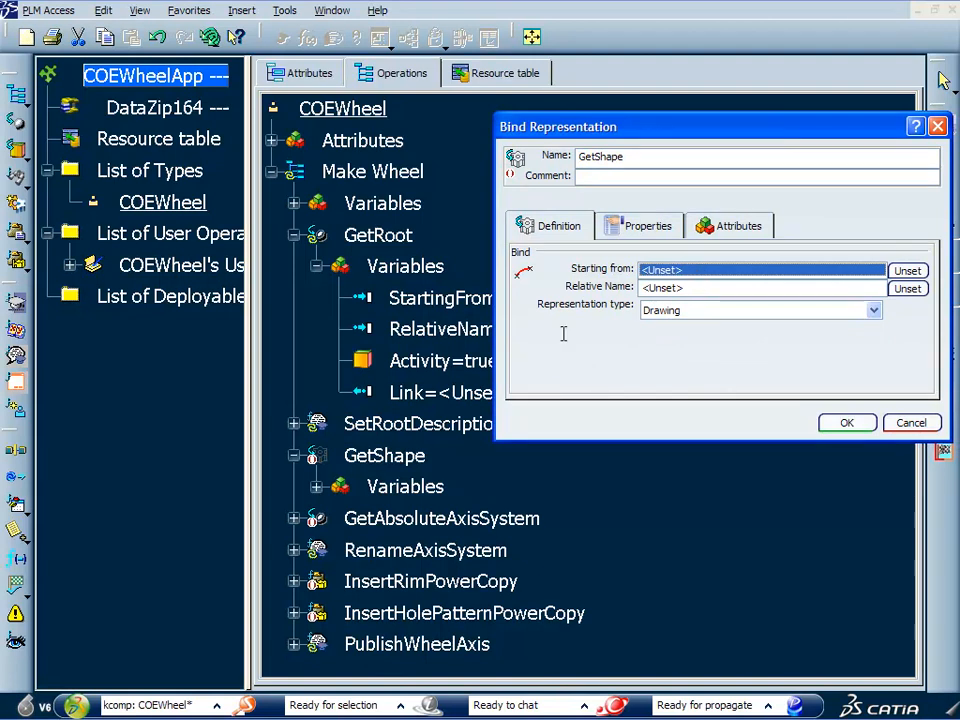
click(428, 397)
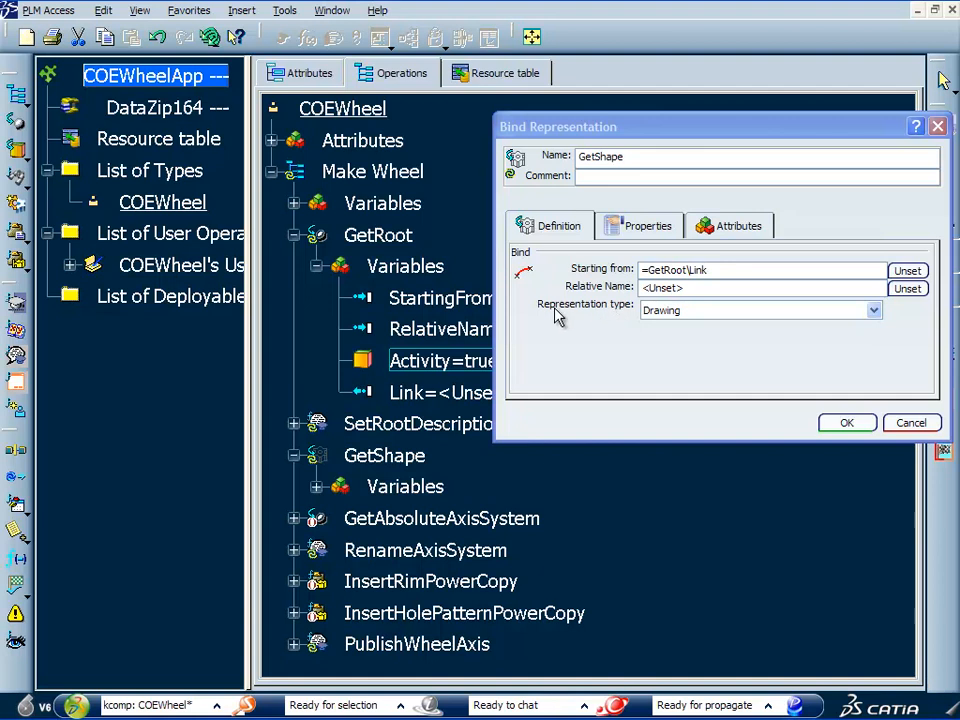
click(873, 310)
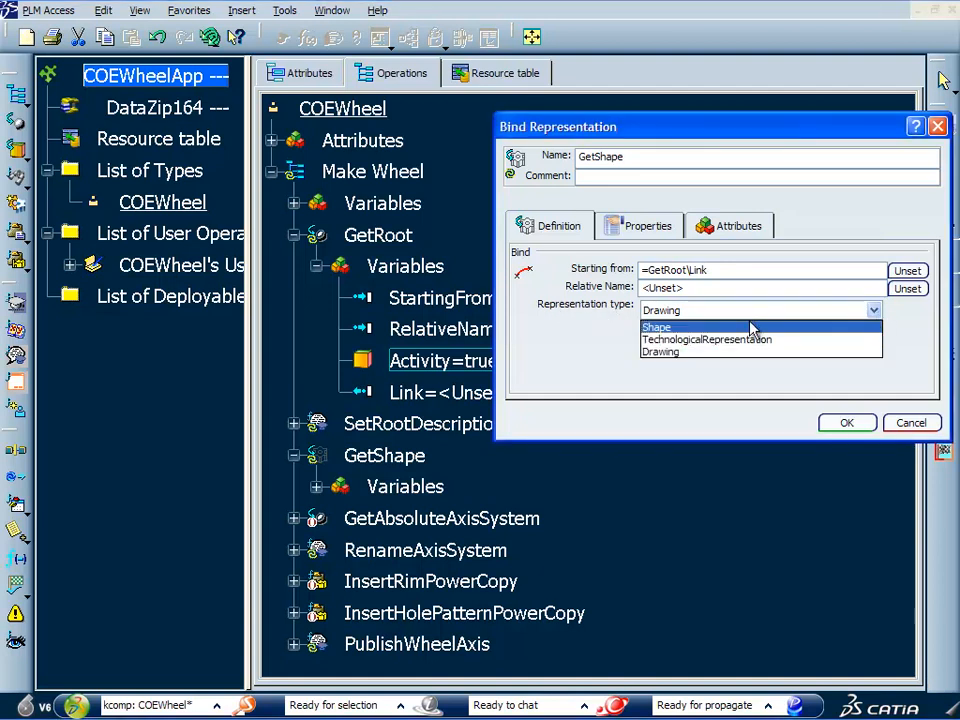
click(690, 329)
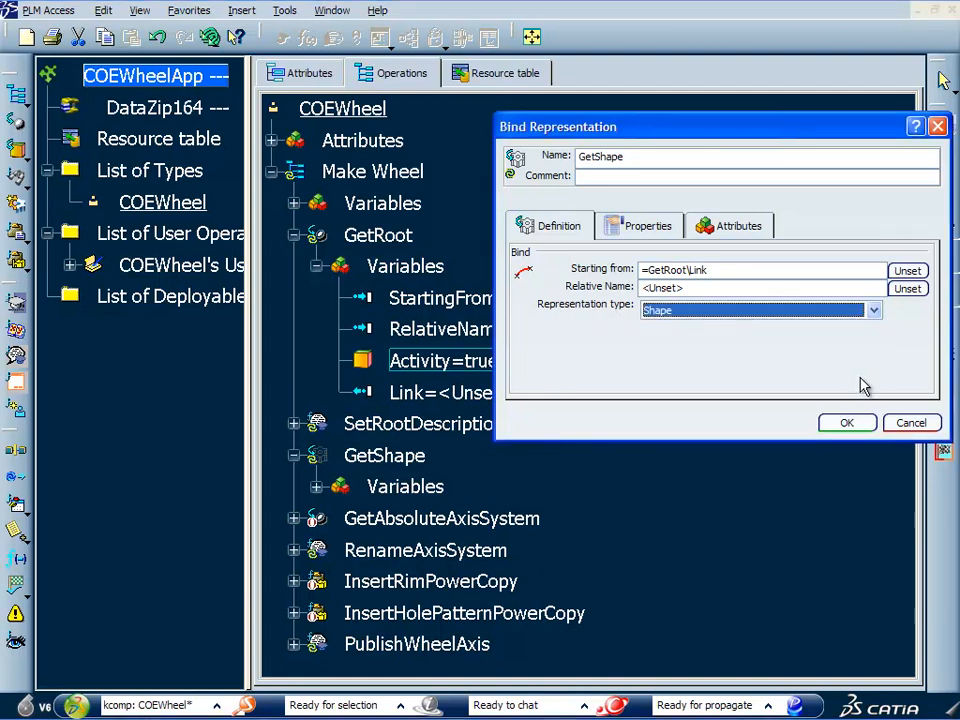
click(846, 424)
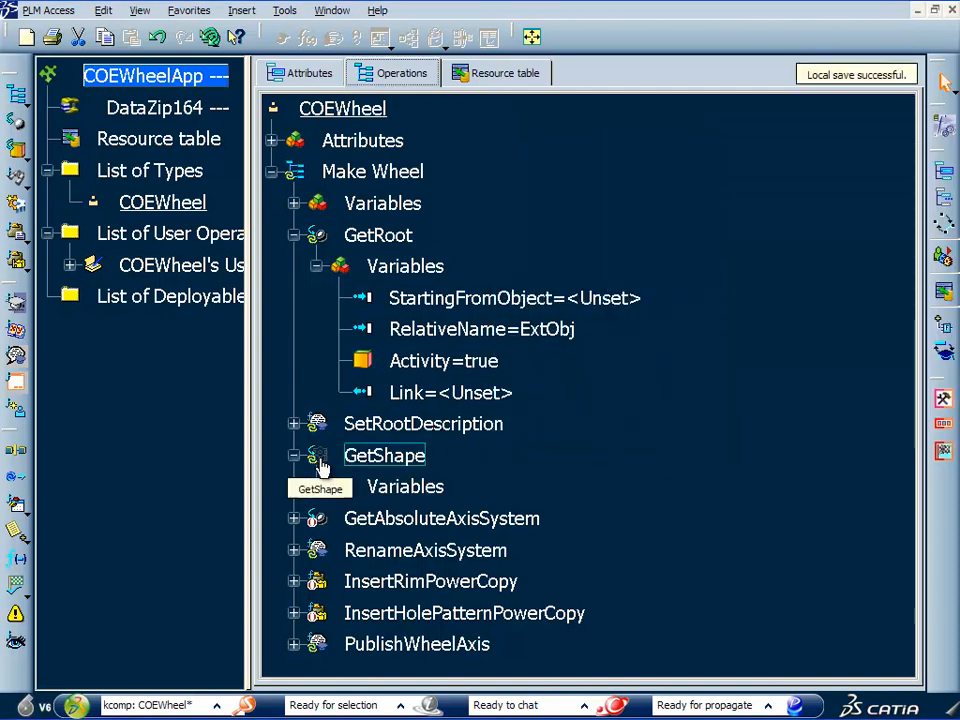
Edit the GetAbsoluteAxisSystem bind operation and set its starting object to the Link output of GetShape
double_click(483, 519)
drag(664, 17, 683, 23)
click(727, 170)
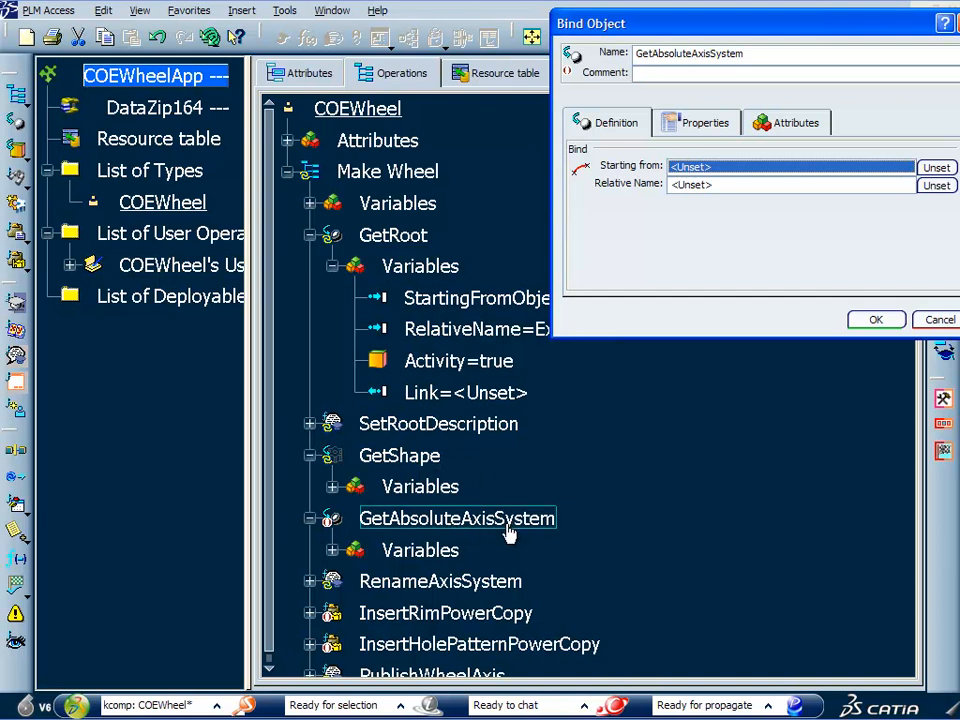
click(332, 487)
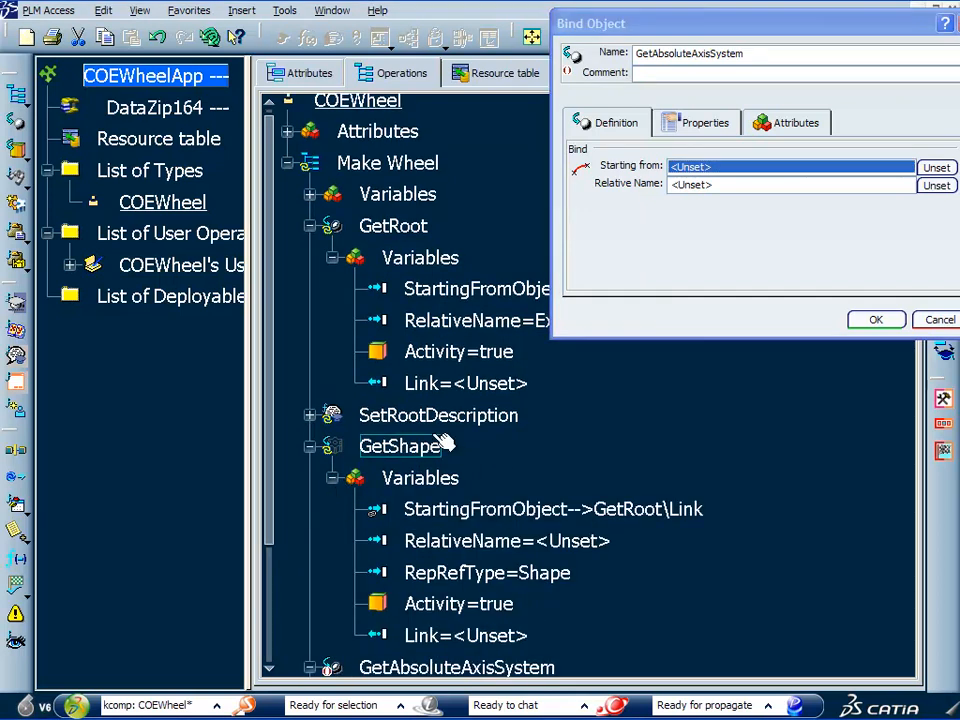
click(468, 640)
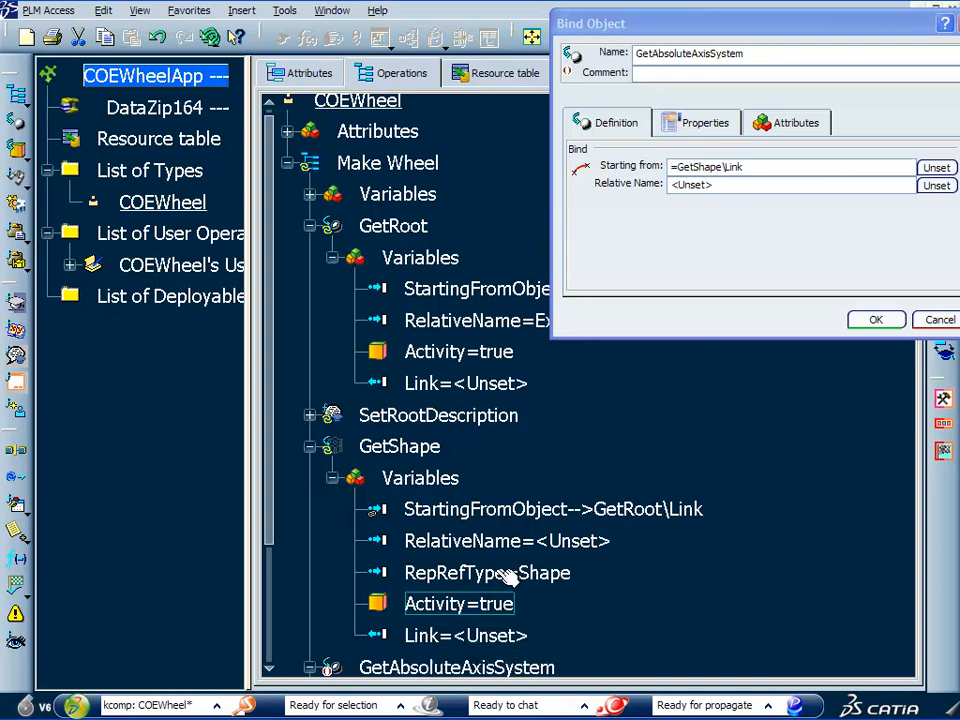
Set GetAbsoluteAxisSystem's relative name to Absolute Axis System and accept the bind definition
click(705, 185)
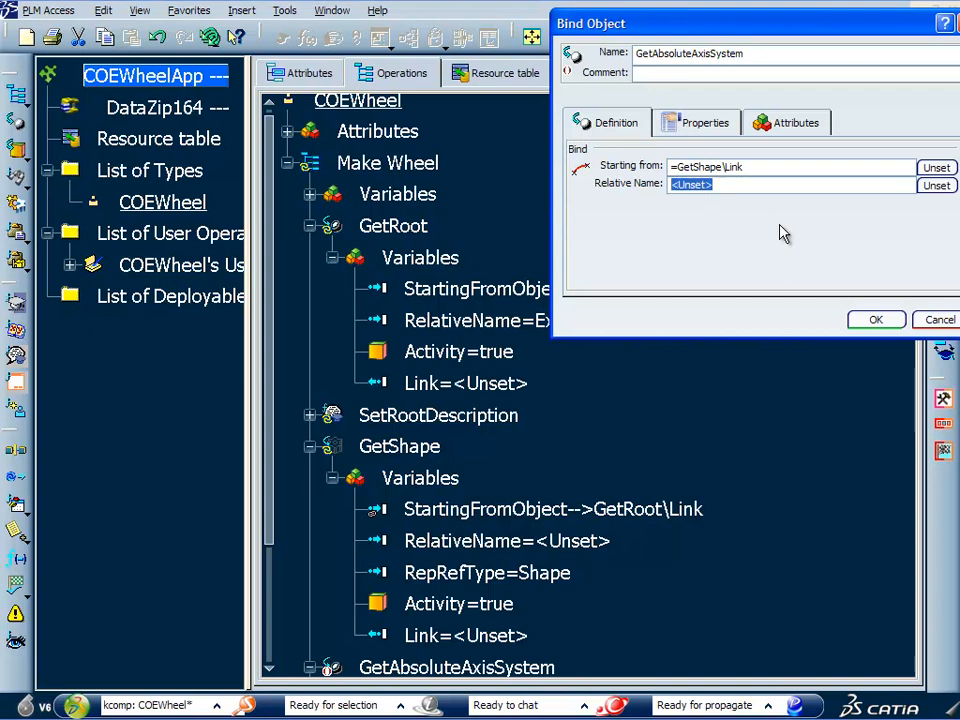
text(A)
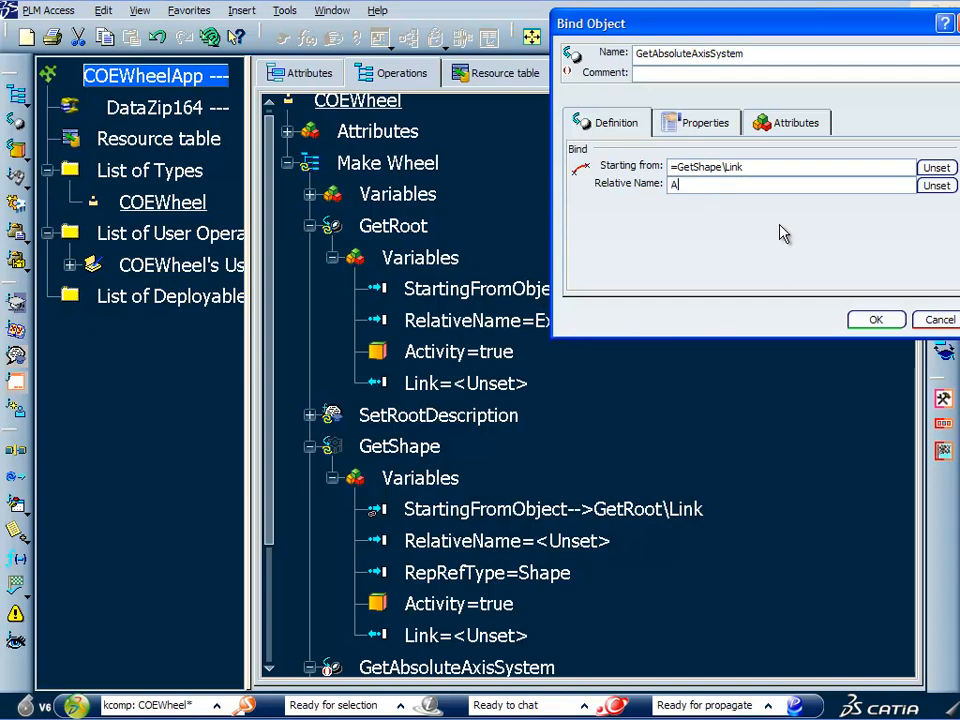
text(bsolute Axis System)
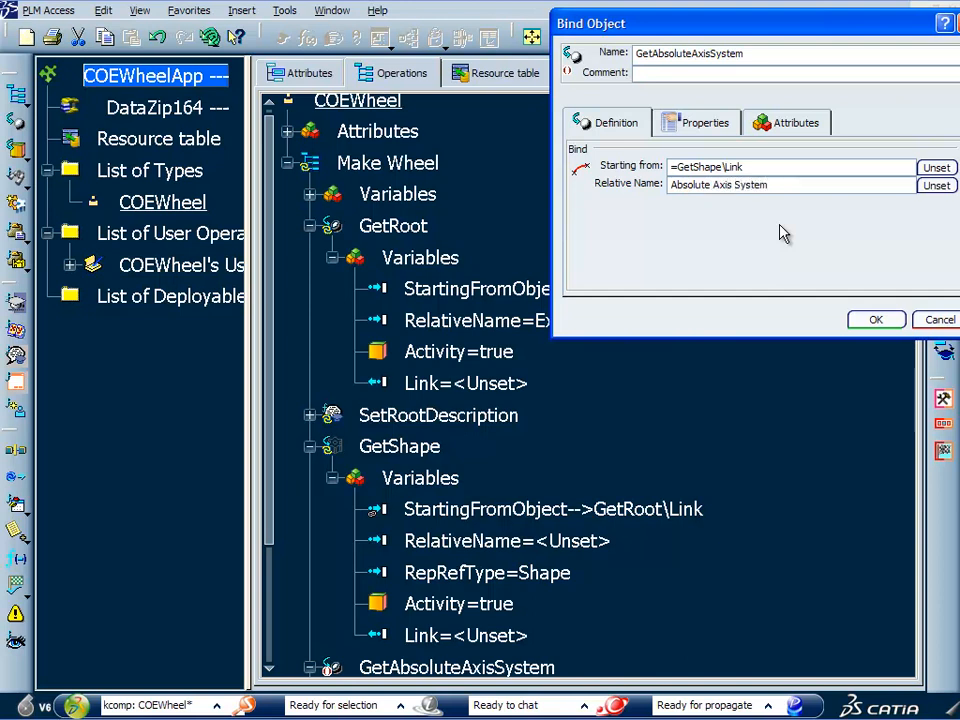
drag(799, 186, 656, 175)
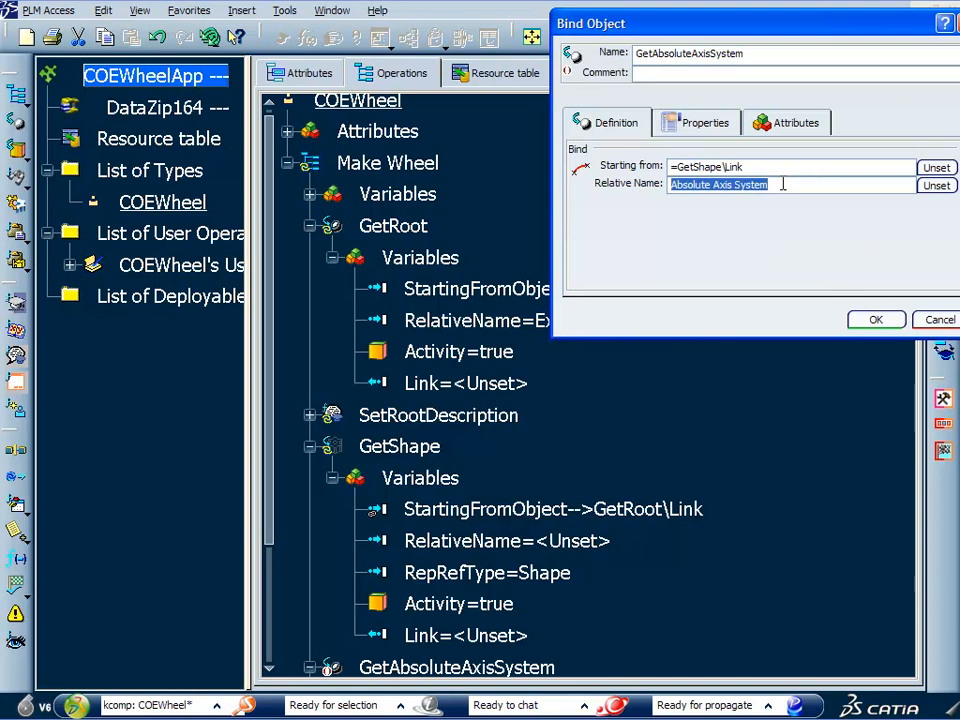
click(783, 184)
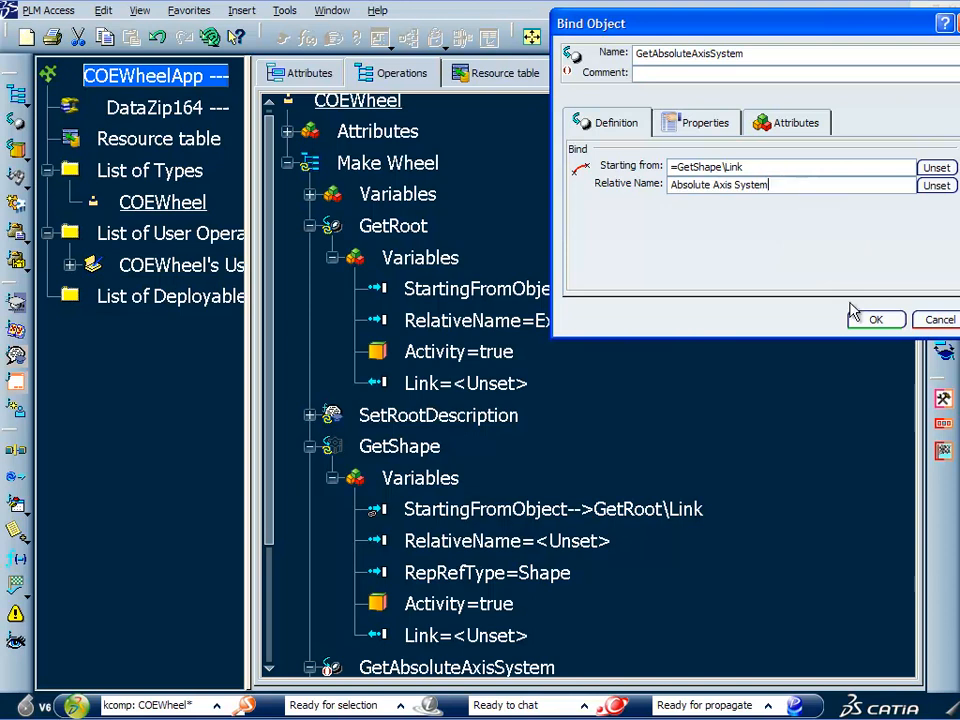
click(875, 319)
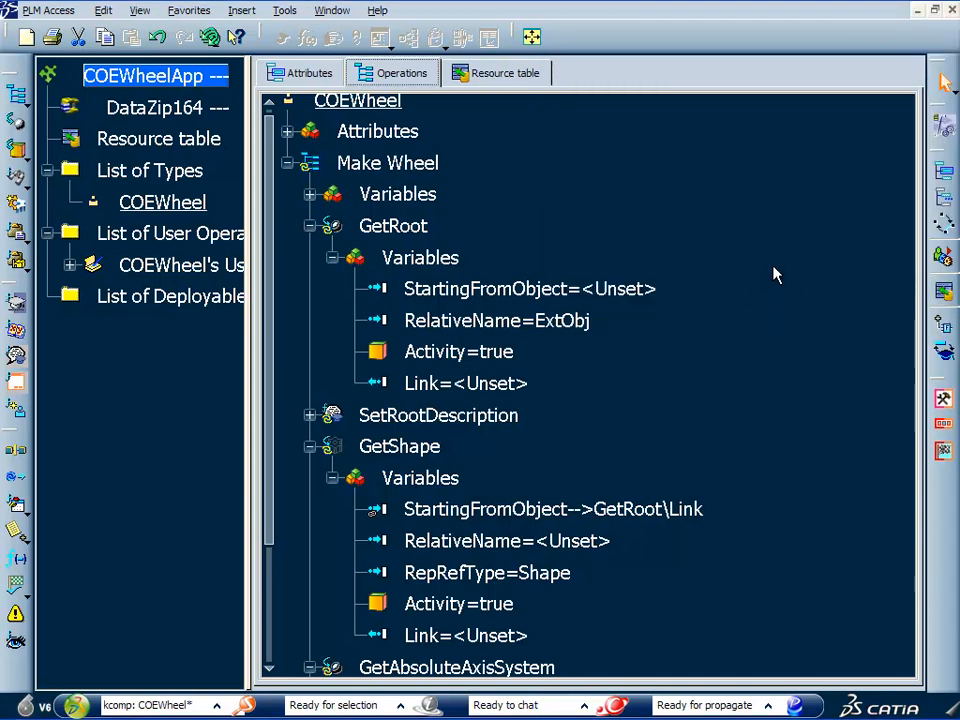
Link RenameAxisSystem's Axis_In variable to the Link output of GetAbsoluteAxisSystem and refresh its variable list
click(333, 480)
click(311, 447)
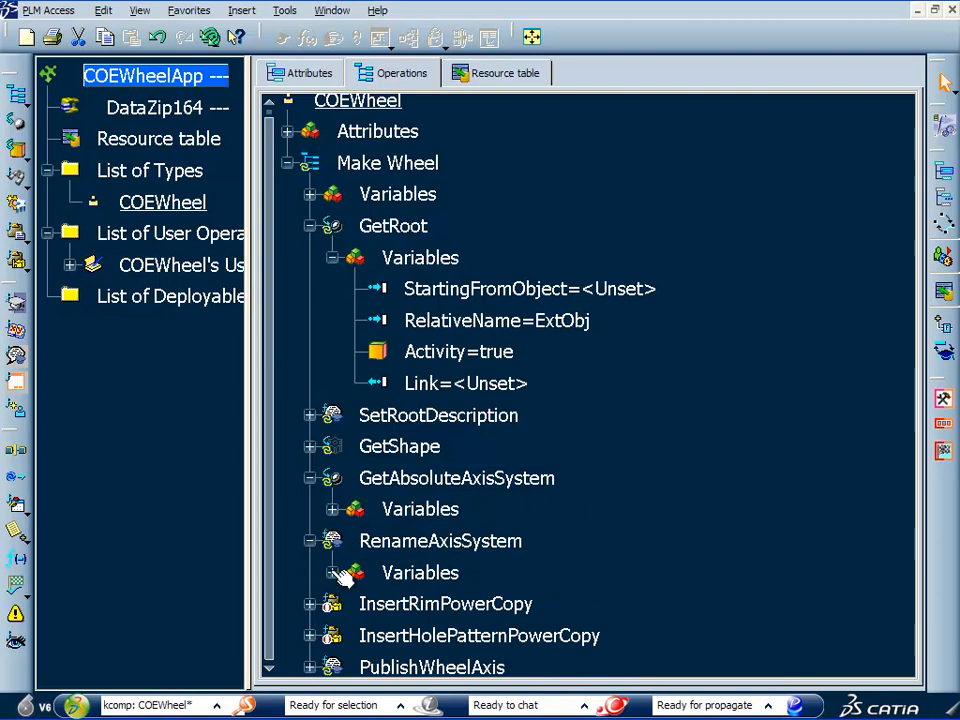
click(332, 572)
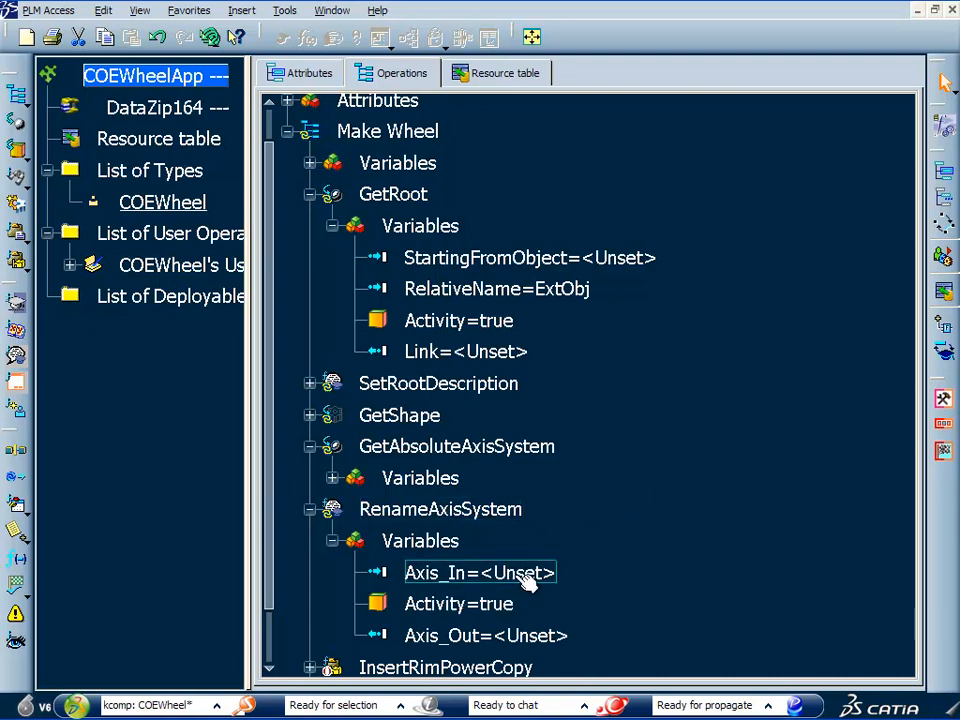
click(332, 478)
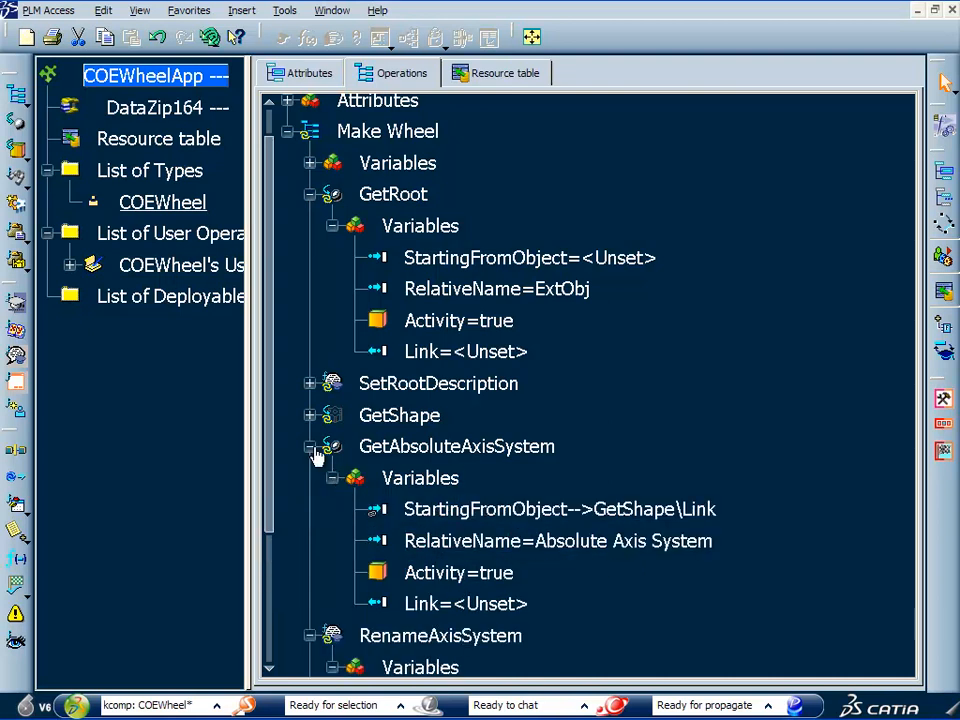
drag(266, 418, 269, 582)
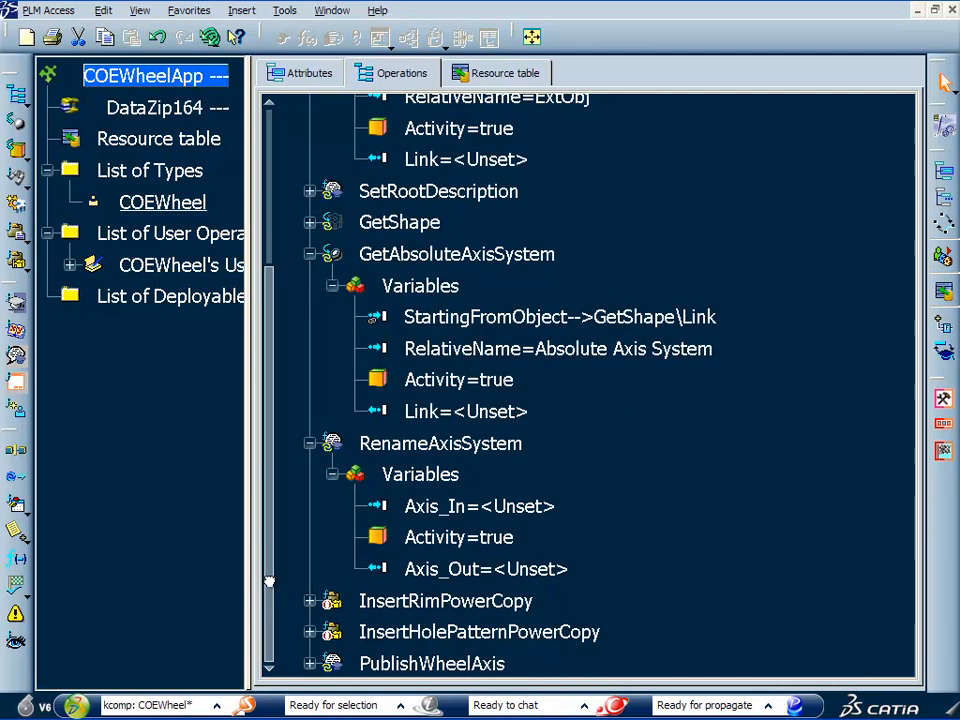
right_click(529, 511)
mouse_move(625, 647)
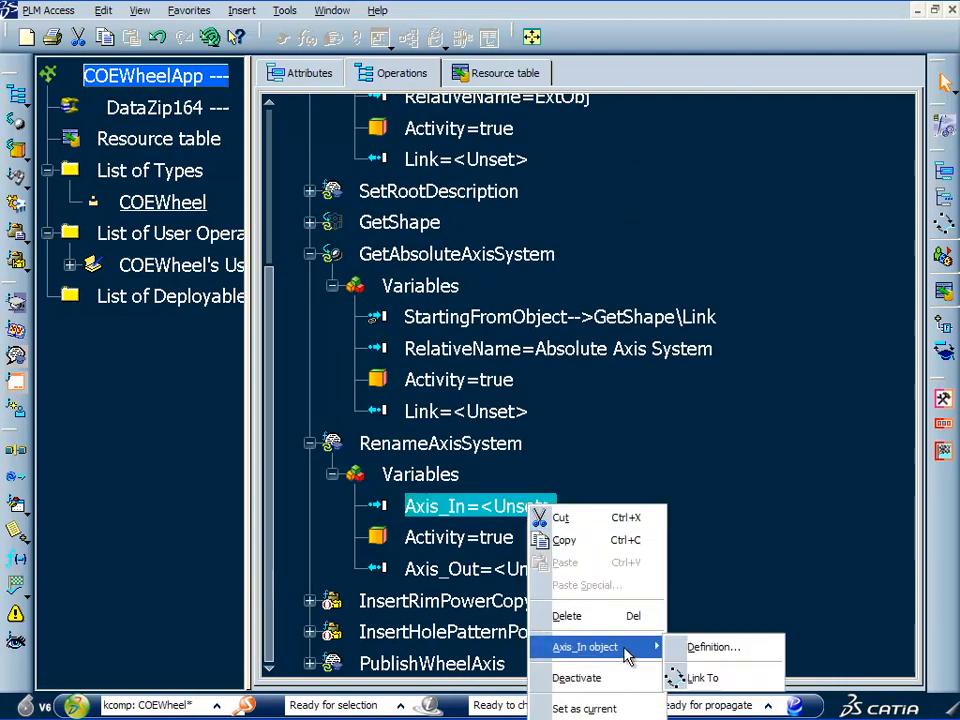
click(705, 679)
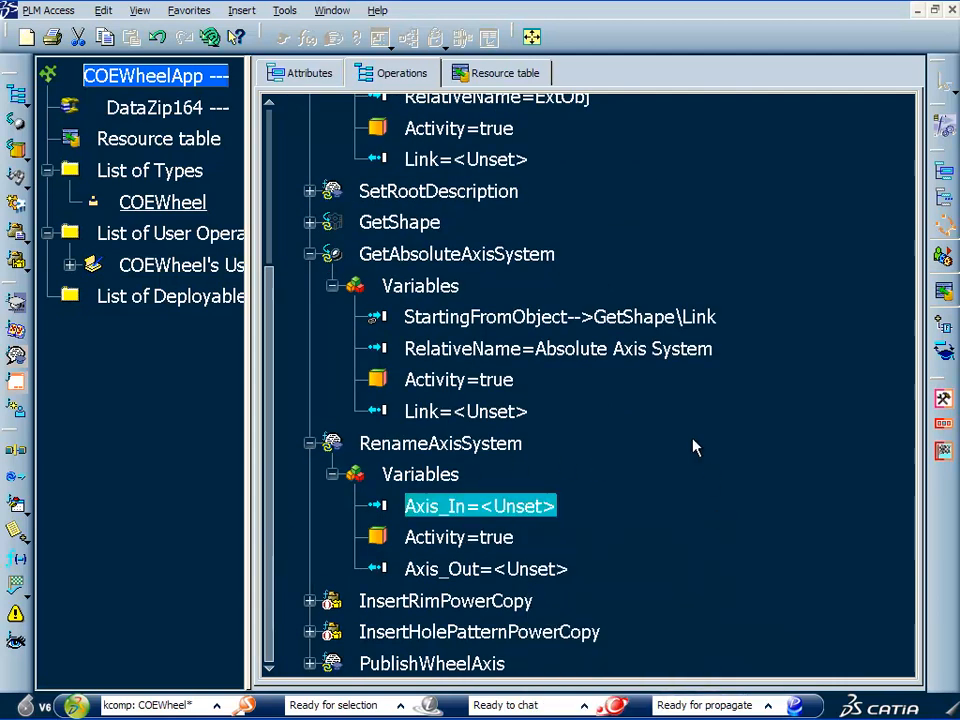
click(492, 420)
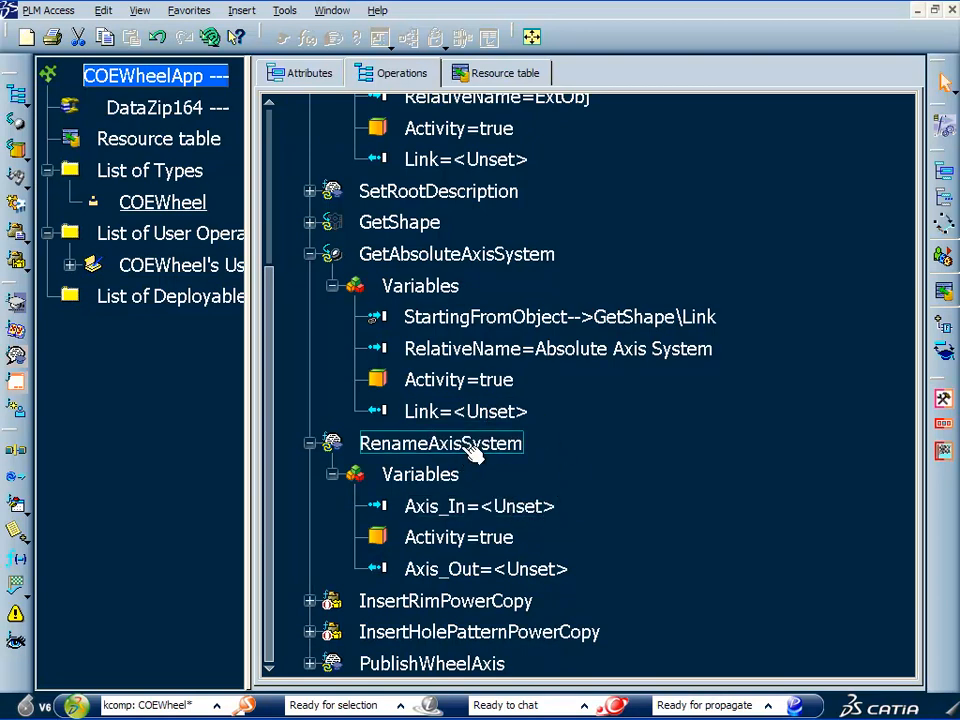
click(332, 476)
click(332, 475)
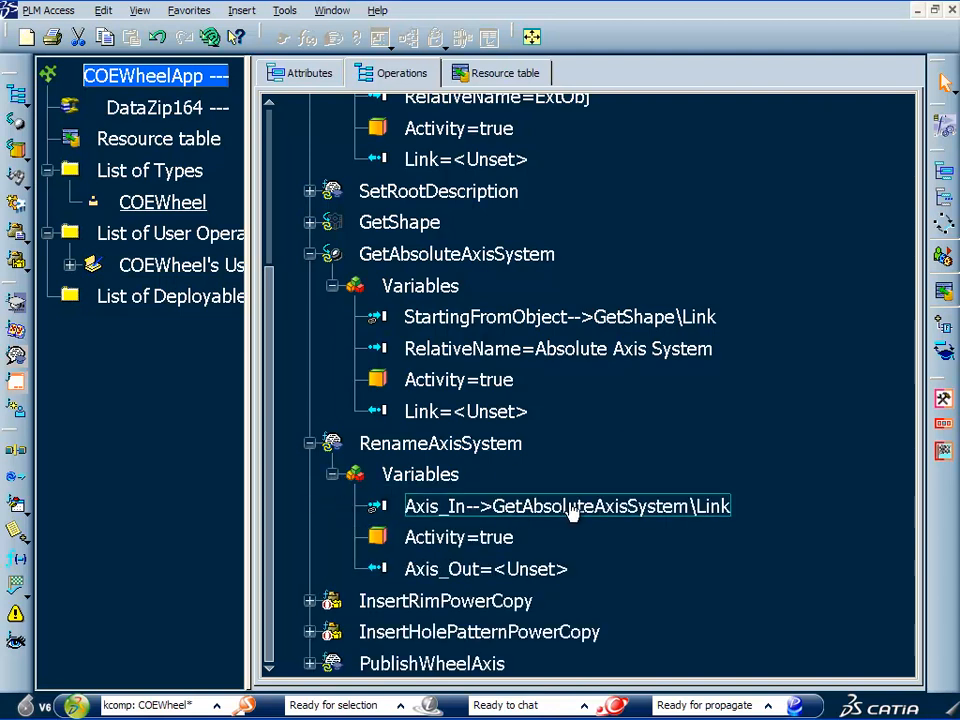
Examine RenameAxisSystem's EKL script, including the AxisSystem type and the WheelAxis name assignment, without changing it
double_click(440, 443)
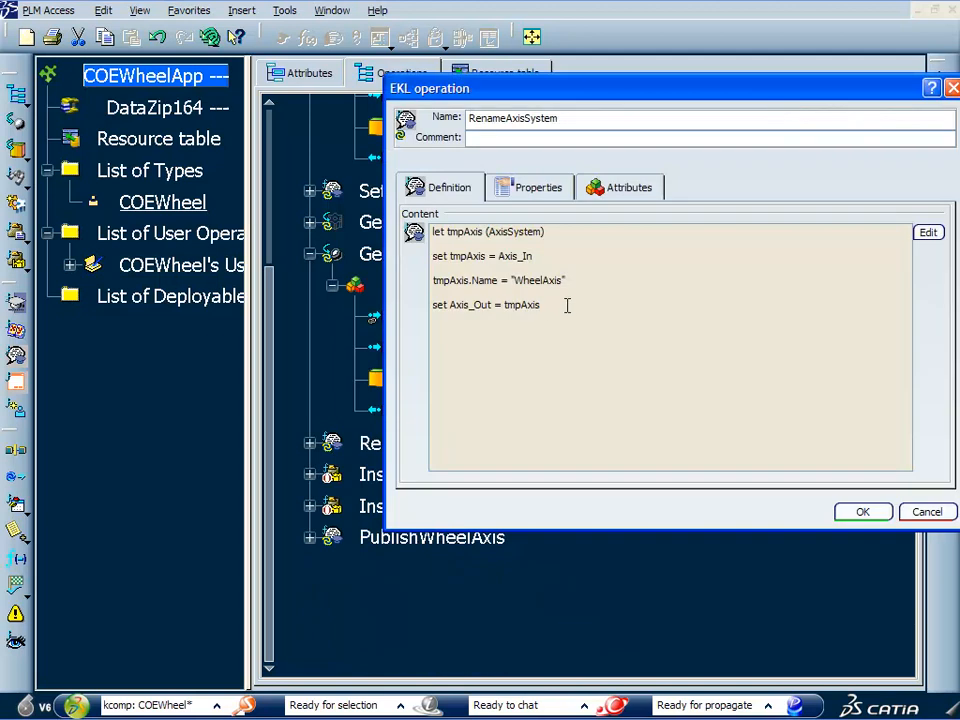
drag(542, 232, 489, 233)
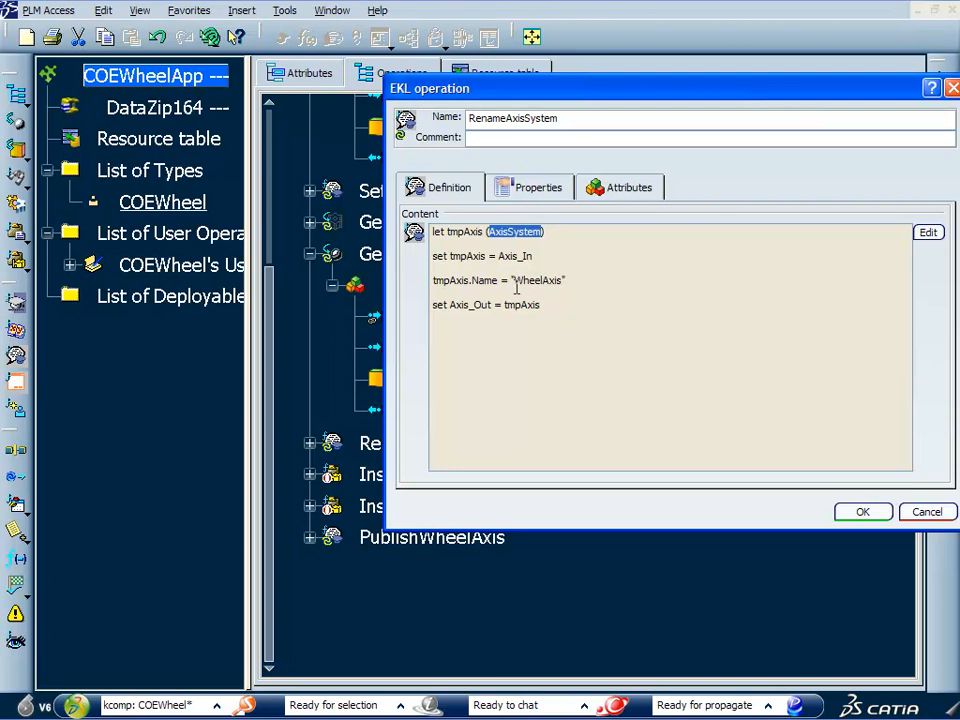
click(470, 284)
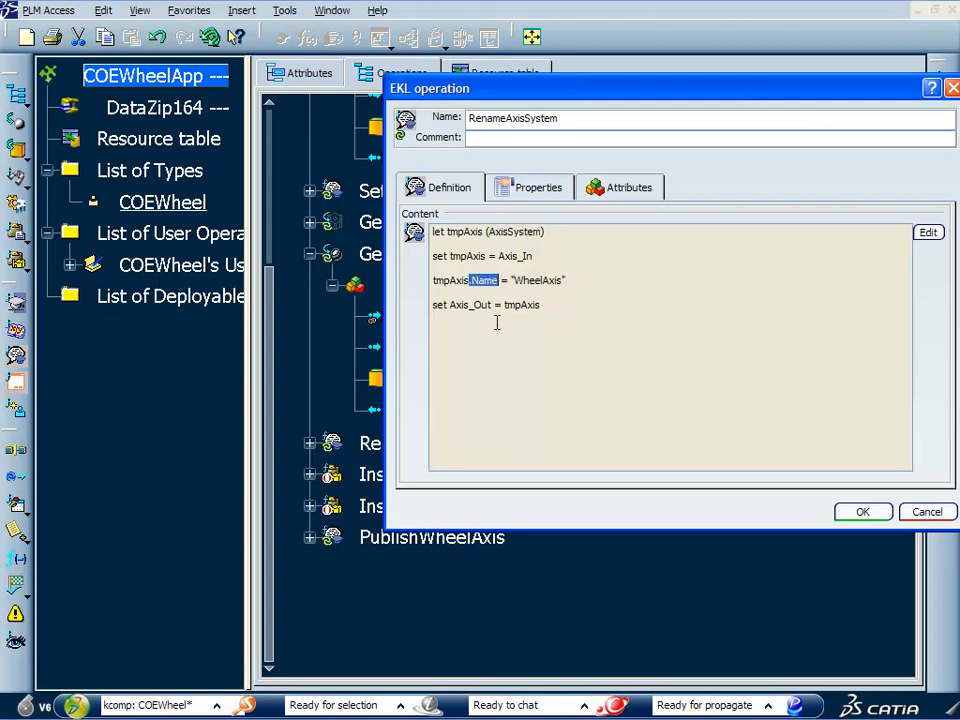
drag(513, 280, 564, 284)
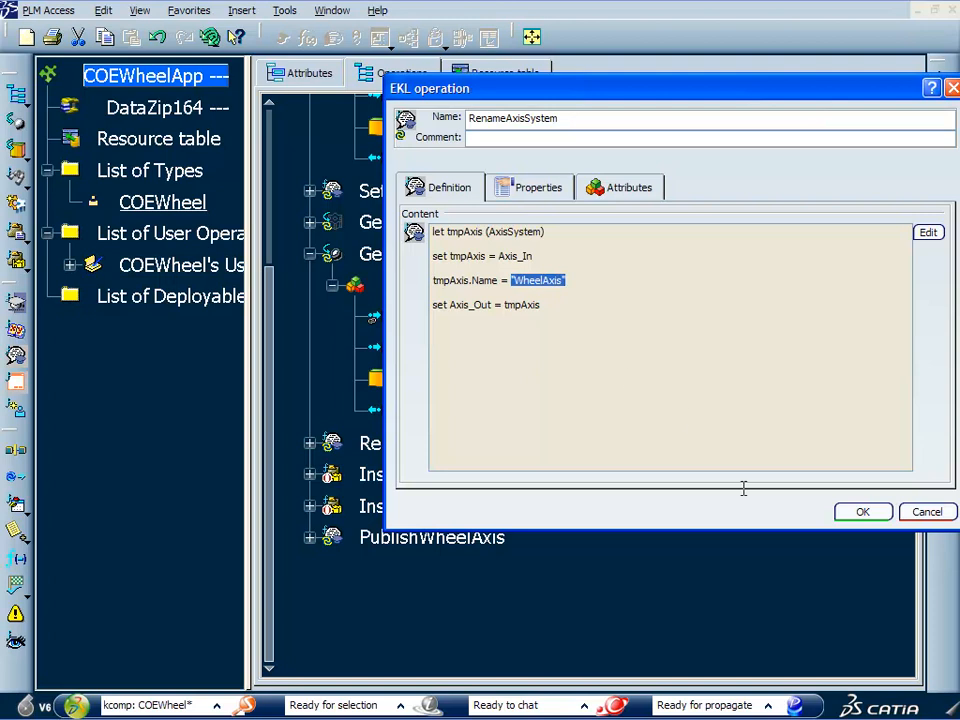
click(861, 513)
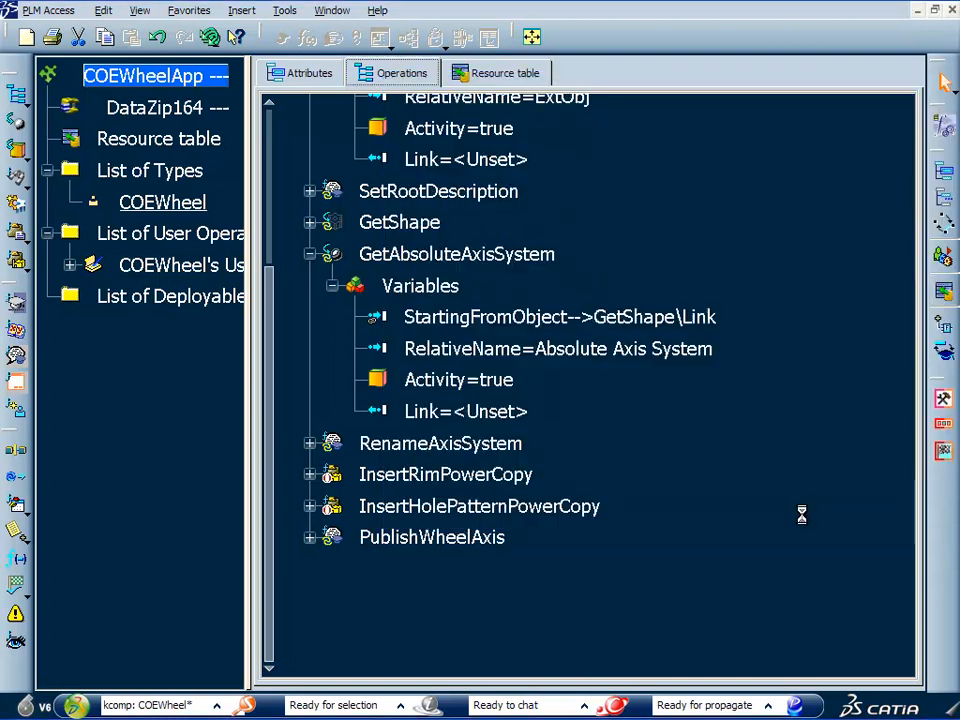
Edit the InsertRimPowerCopy operation, setting the template type to Power Copy and the ARM input to Rim
click(310, 255)
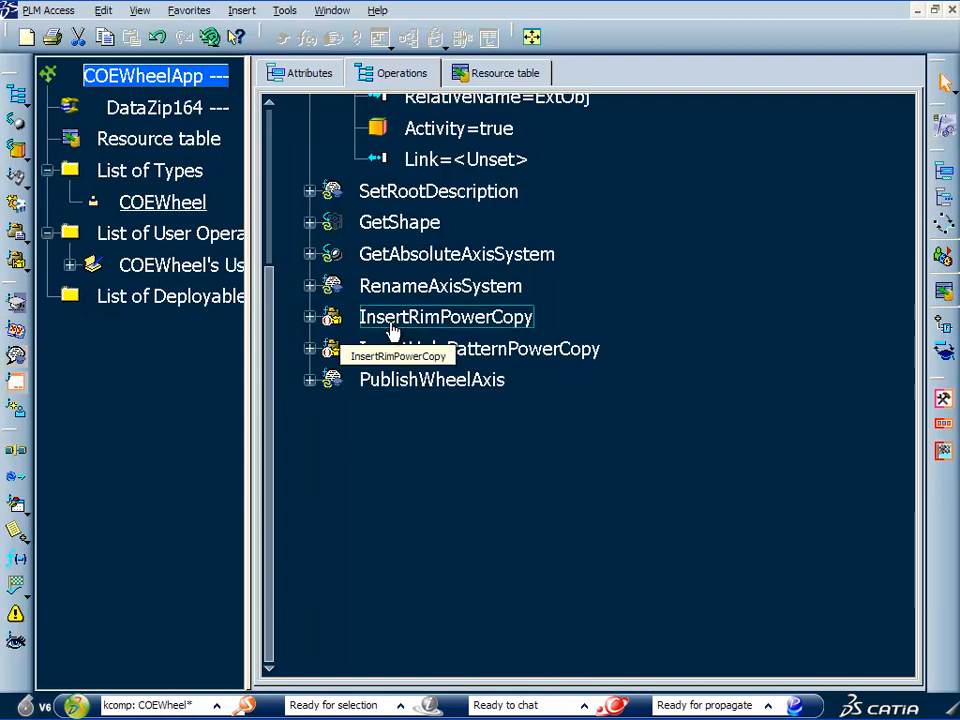
double_click(437, 318)
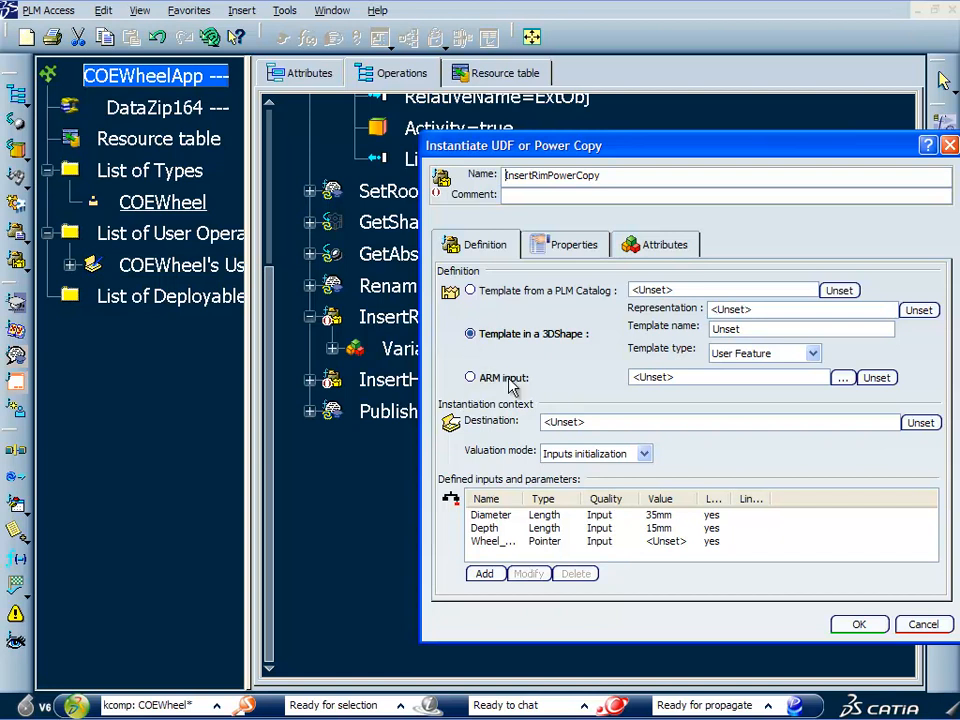
click(811, 355)
click(750, 381)
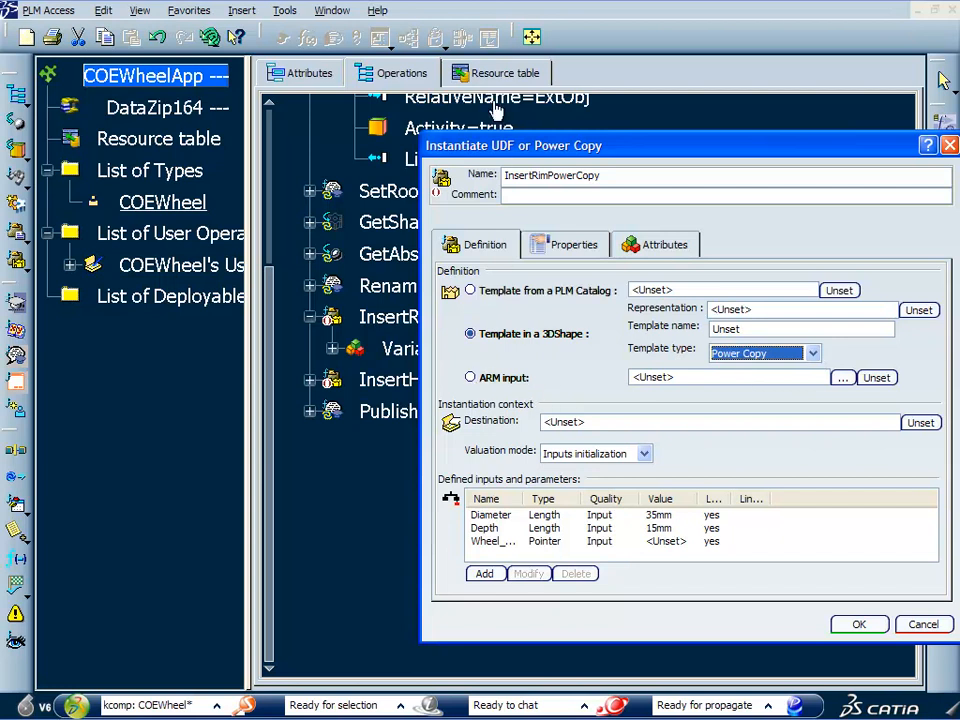
click(471, 379)
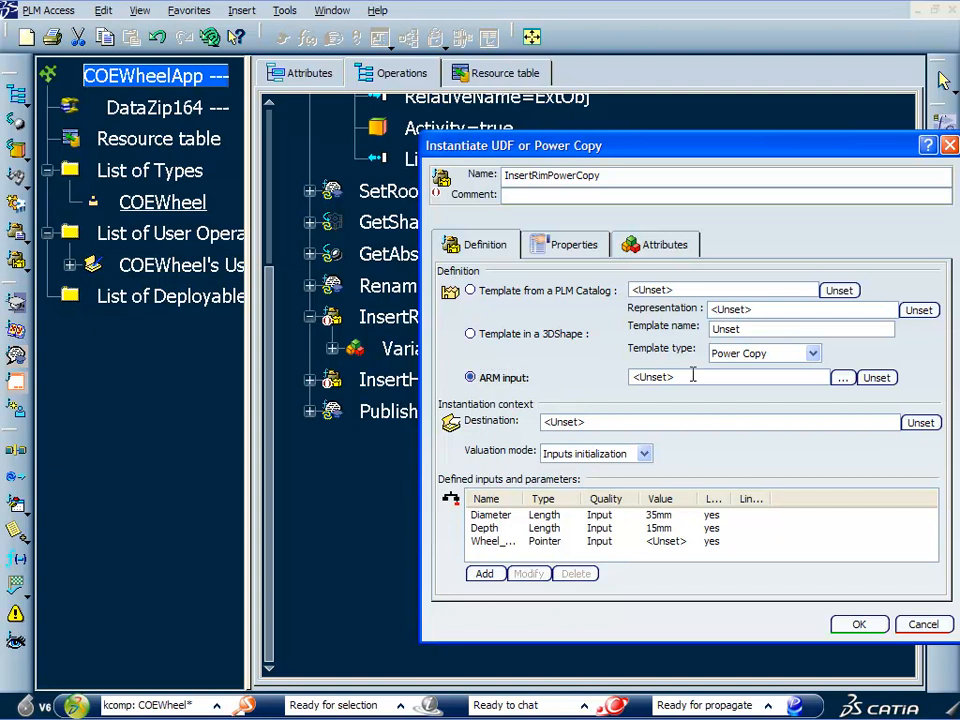
click(725, 382)
text(Rim)
Set InsertRimPowerCopy's destination to the Link output of the GetShape operation
click(565, 423)
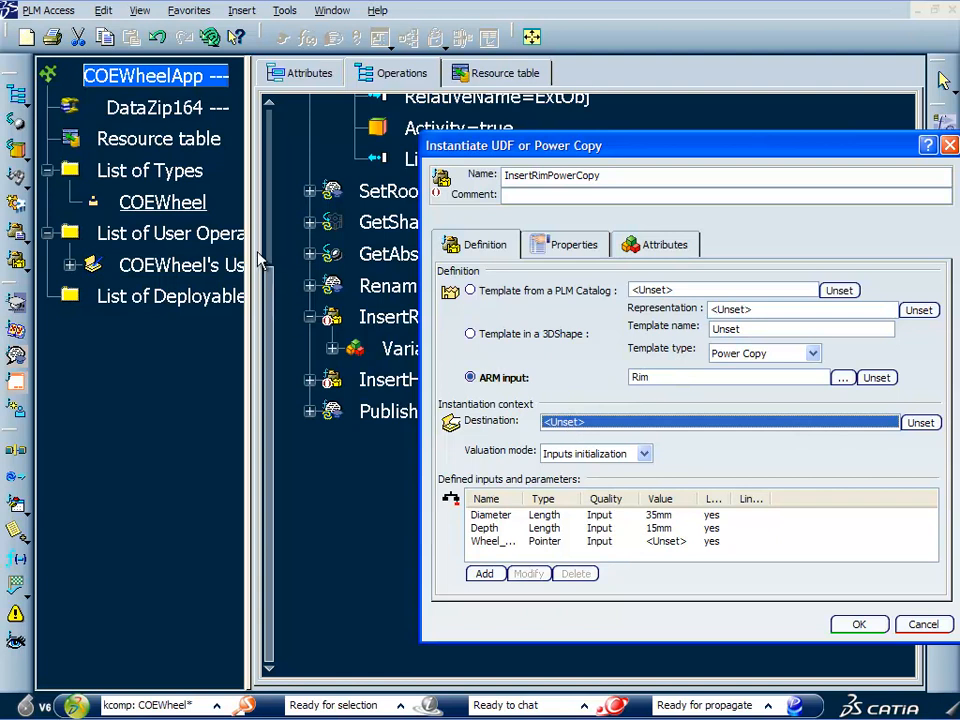
drag(252, 248, 140, 252)
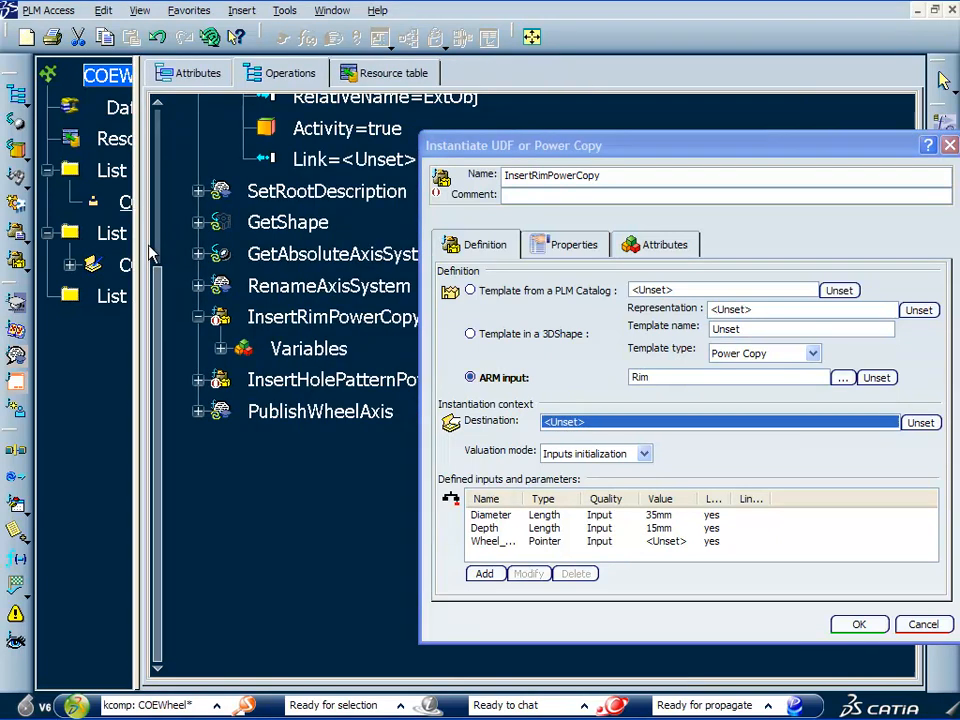
click(198, 222)
click(221, 256)
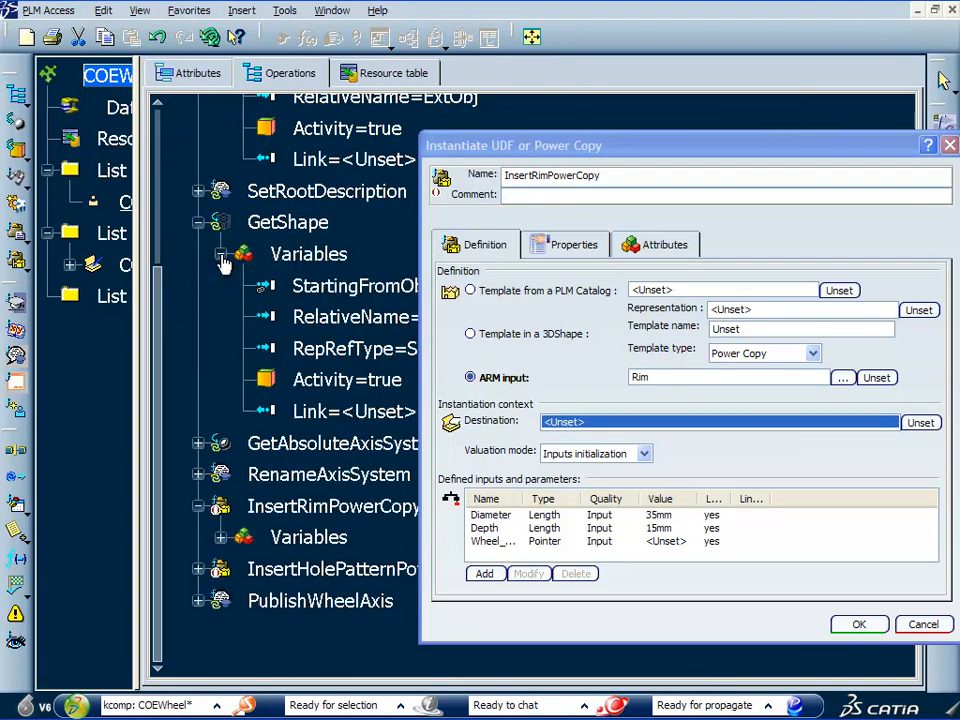
click(345, 415)
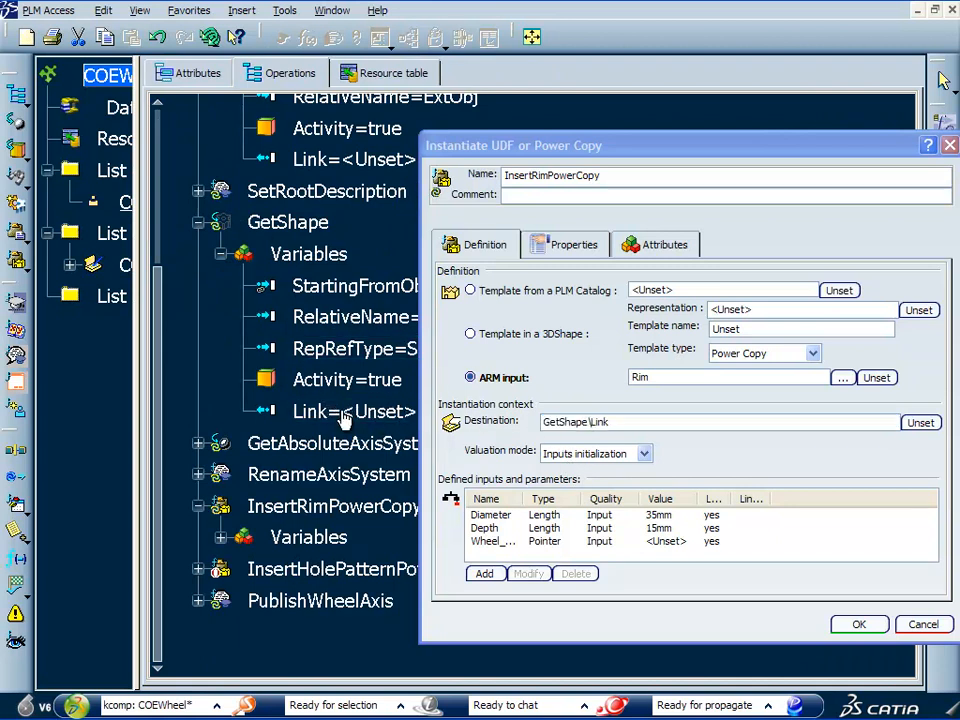
Set InsertRimPowerCopy's valuation mode to BestStrategy and accept the operation's definition
click(645, 455)
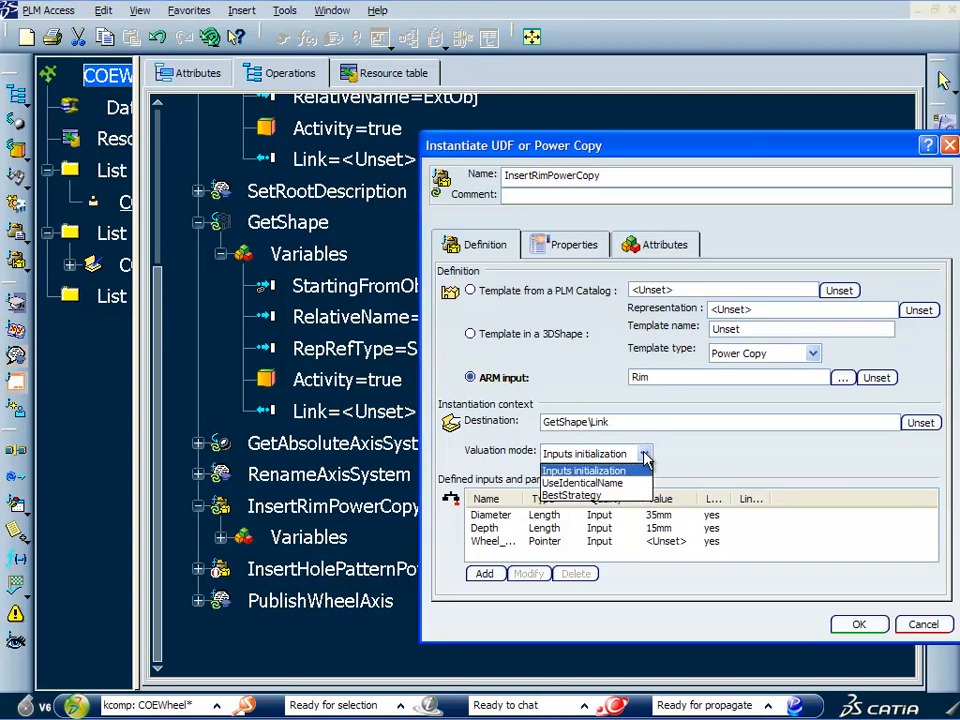
click(567, 496)
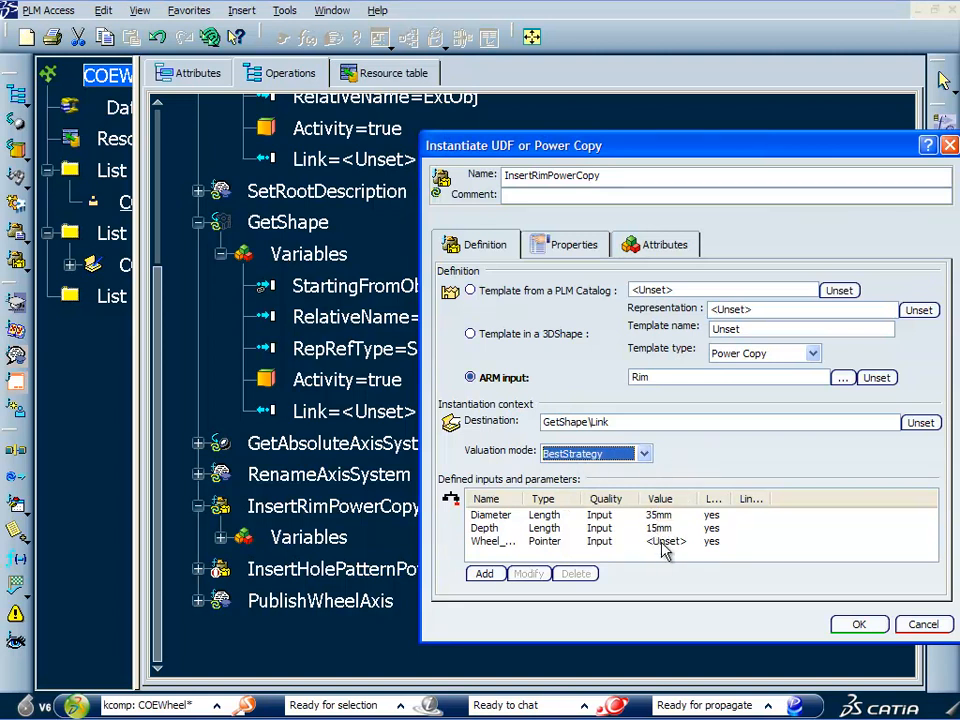
click(646, 457)
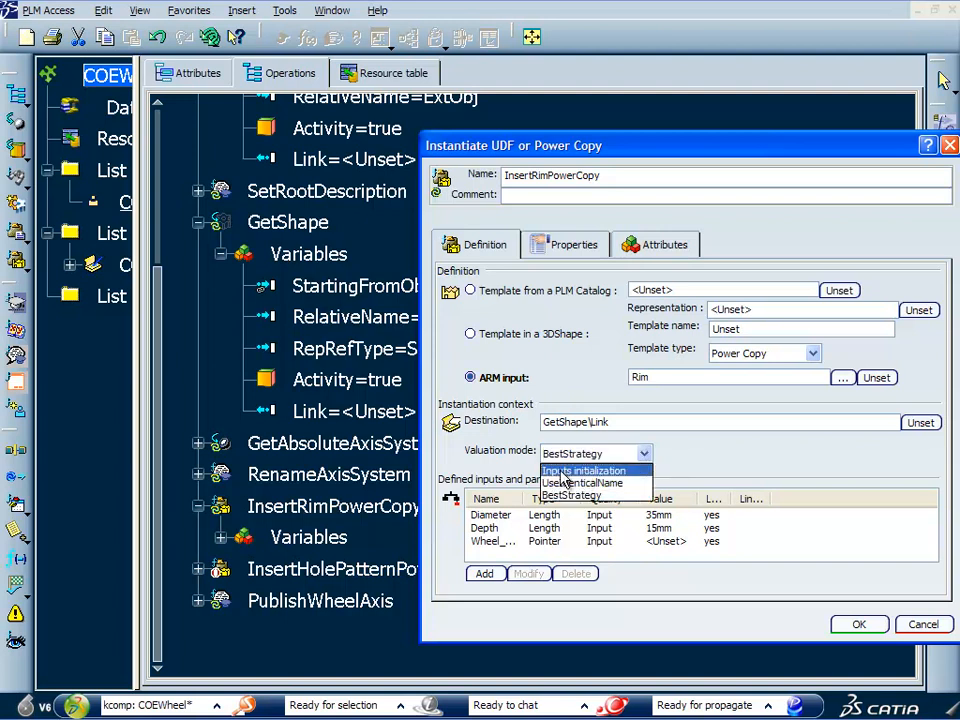
click(688, 456)
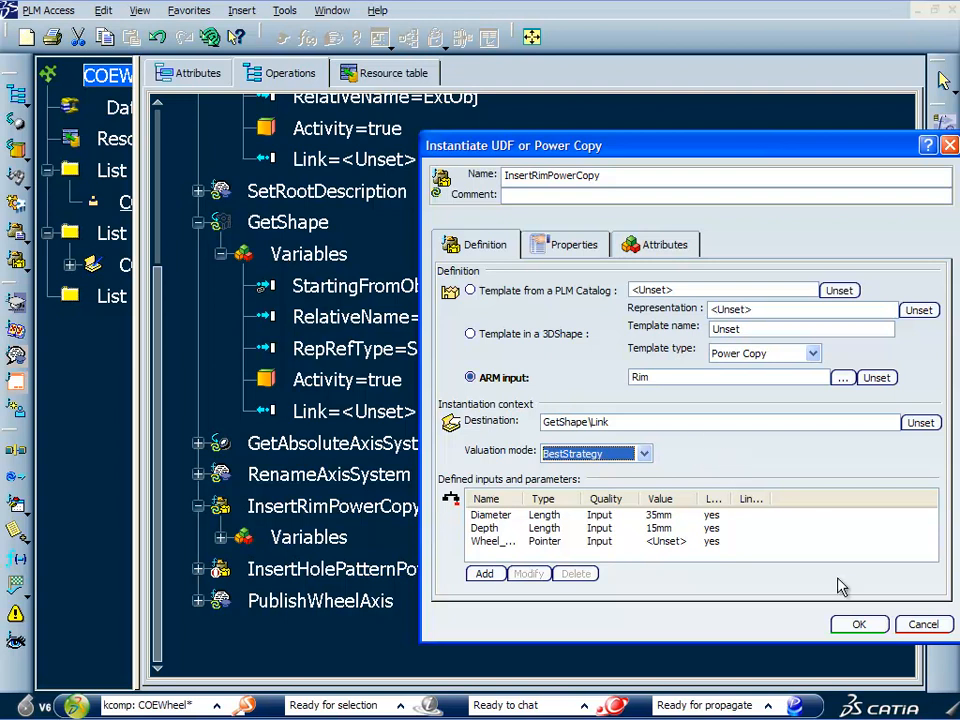
click(857, 625)
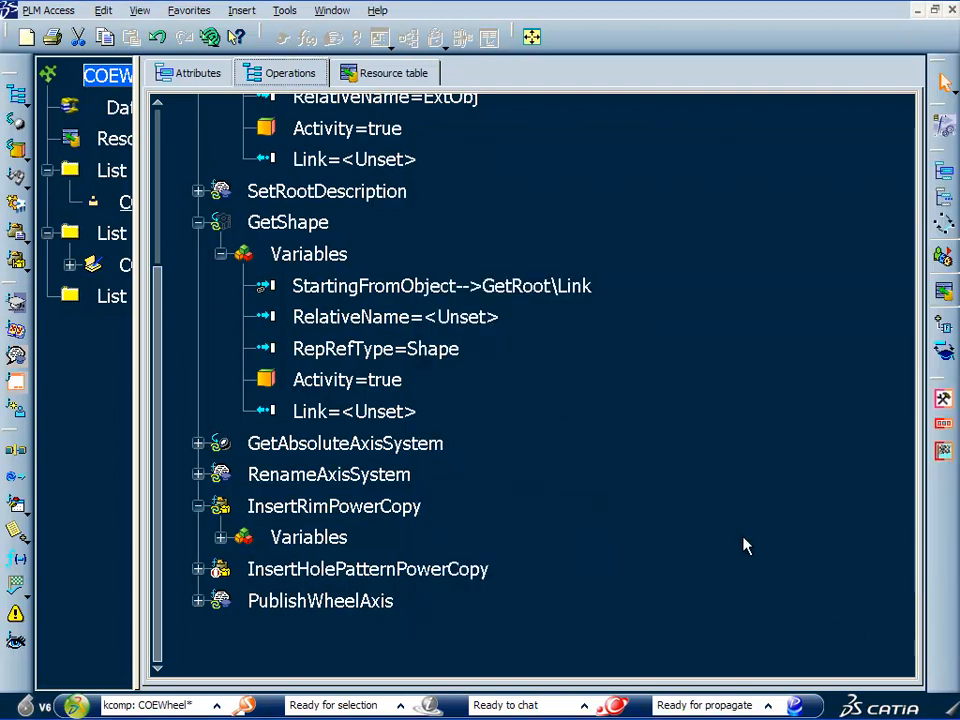
Link InsertRimPowerCopy's Diameter variable to the Diameter attribute of the COEWheel type
click(199, 223)
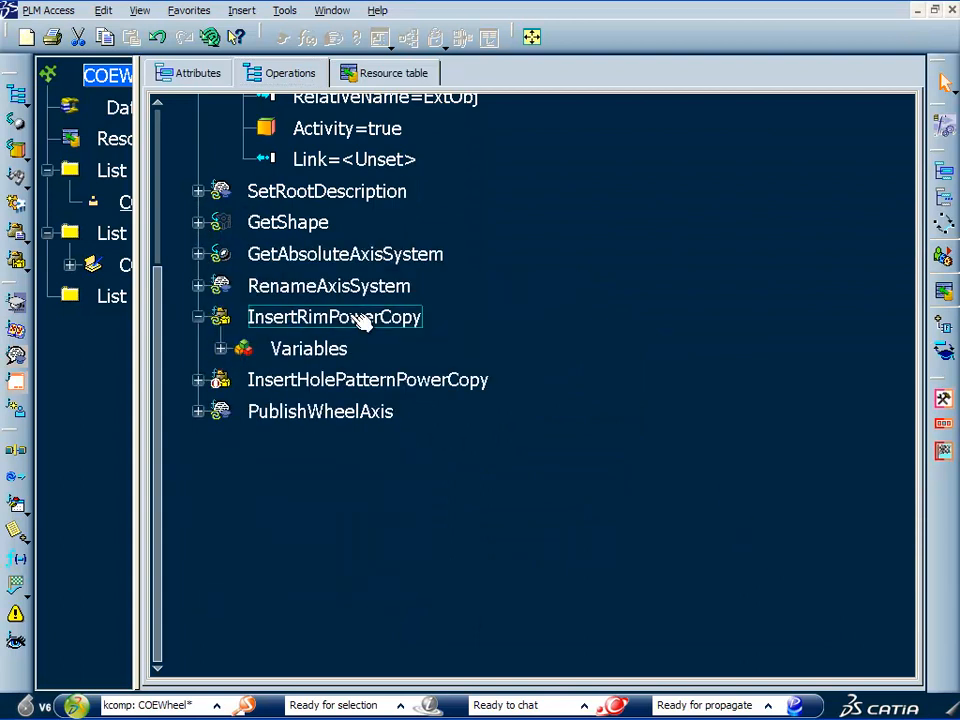
click(221, 349)
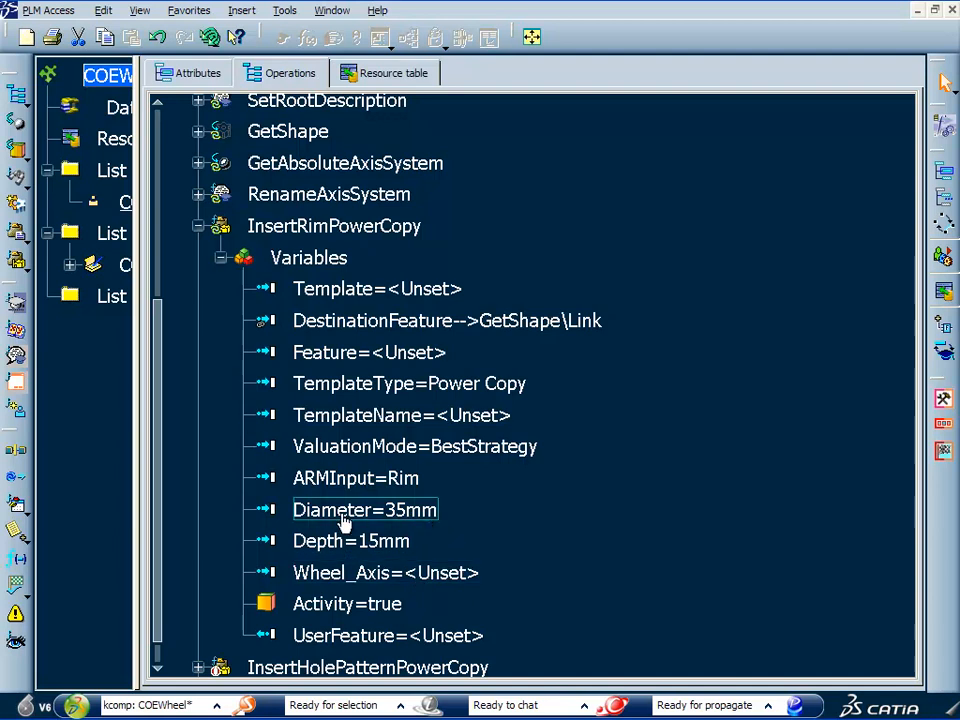
right_click(390, 512)
mouse_move(468, 652)
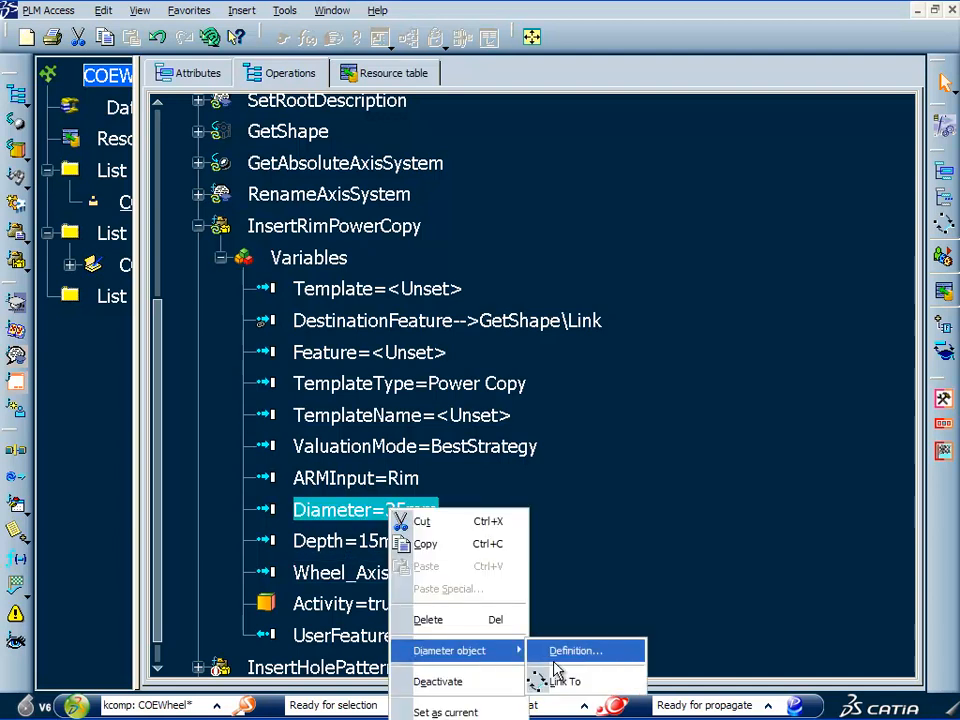
click(568, 686)
drag(162, 336, 161, 131)
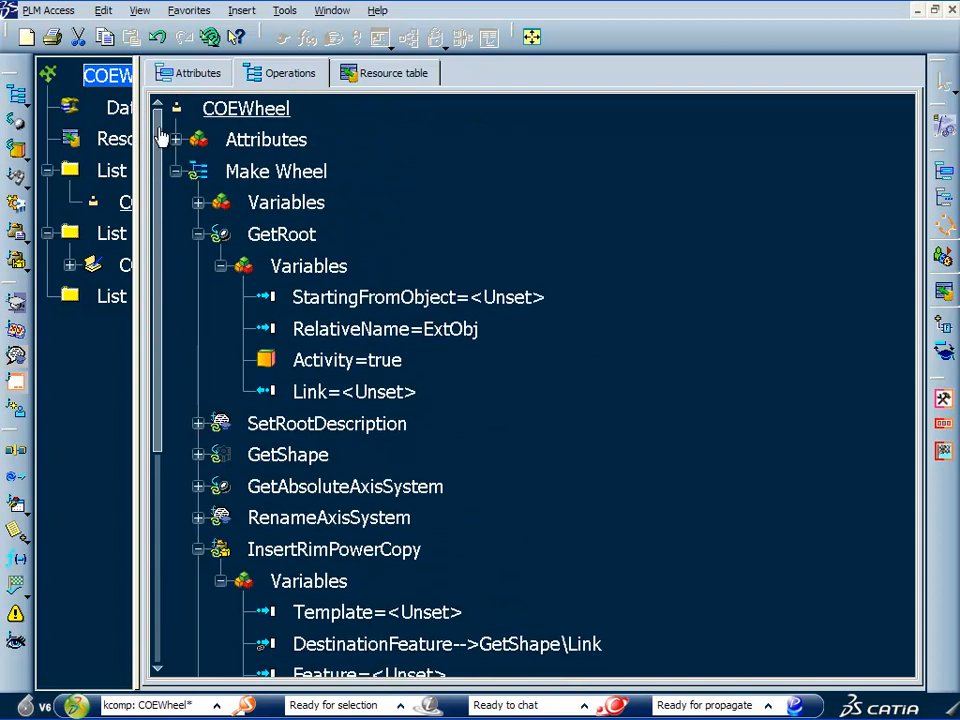
click(176, 139)
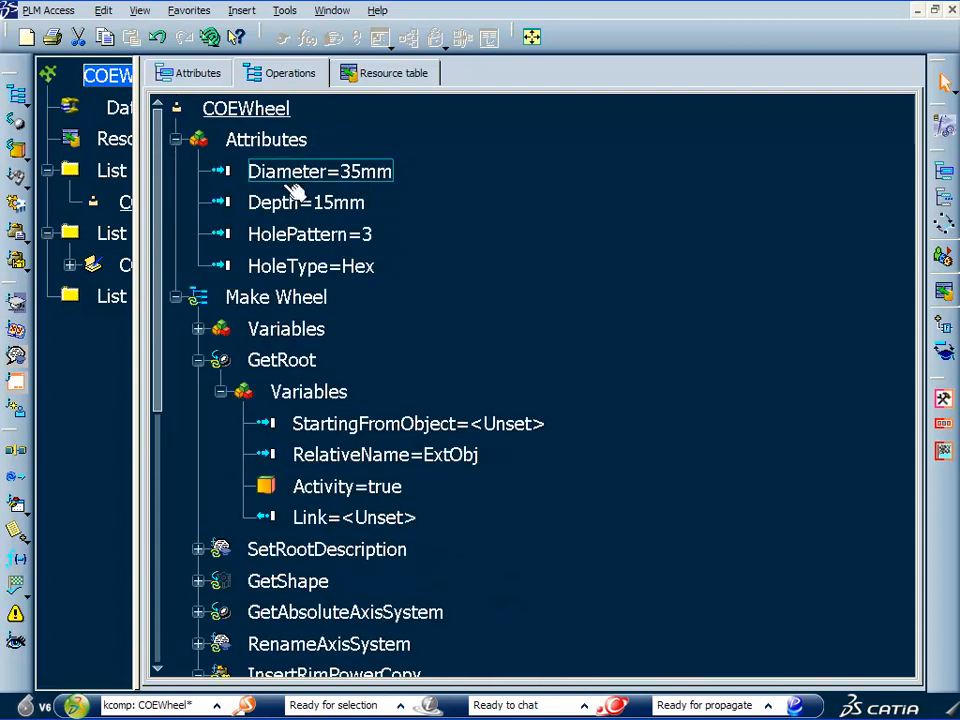
Link InsertRimPowerCopy's Depth variable to the Depth attribute of the COEWheel type
drag(160, 197, 155, 449)
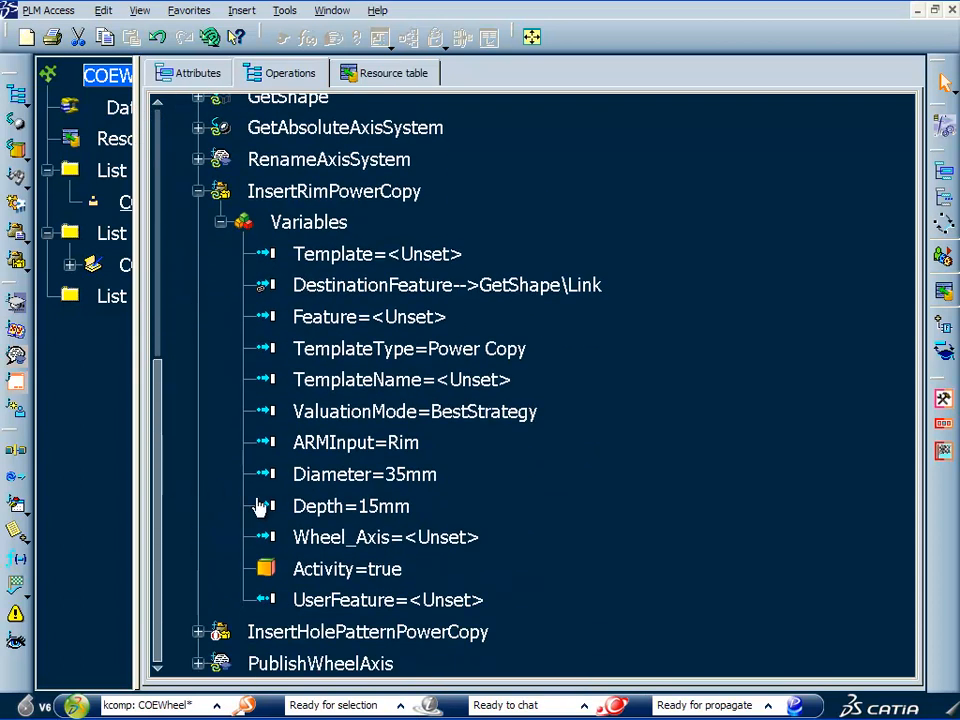
right_click(372, 508)
mouse_move(465, 642)
click(550, 670)
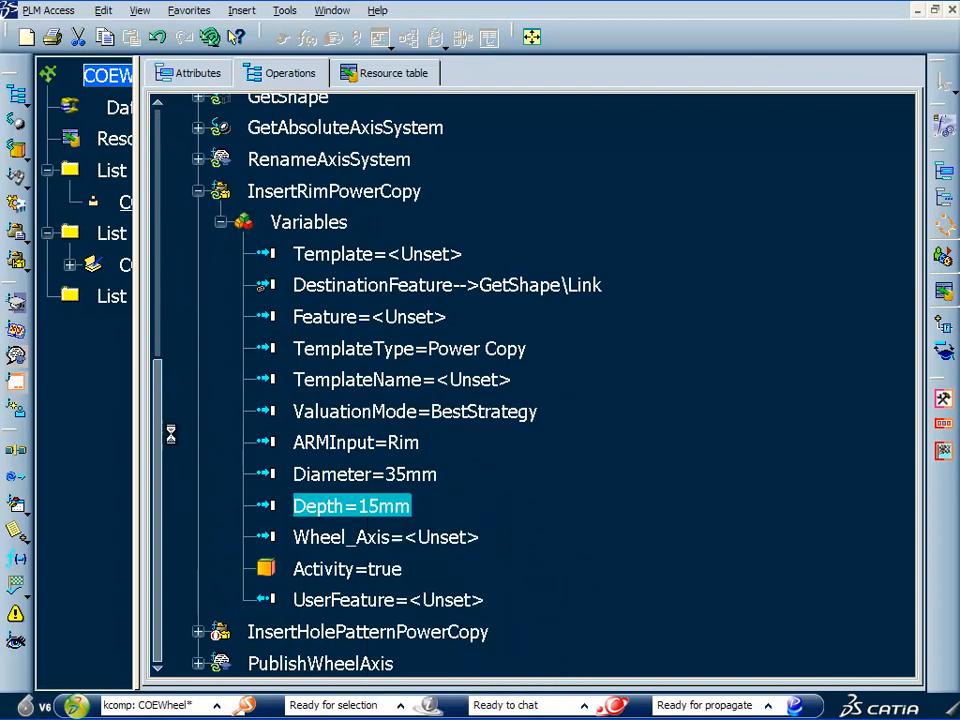
drag(158, 424, 176, 456)
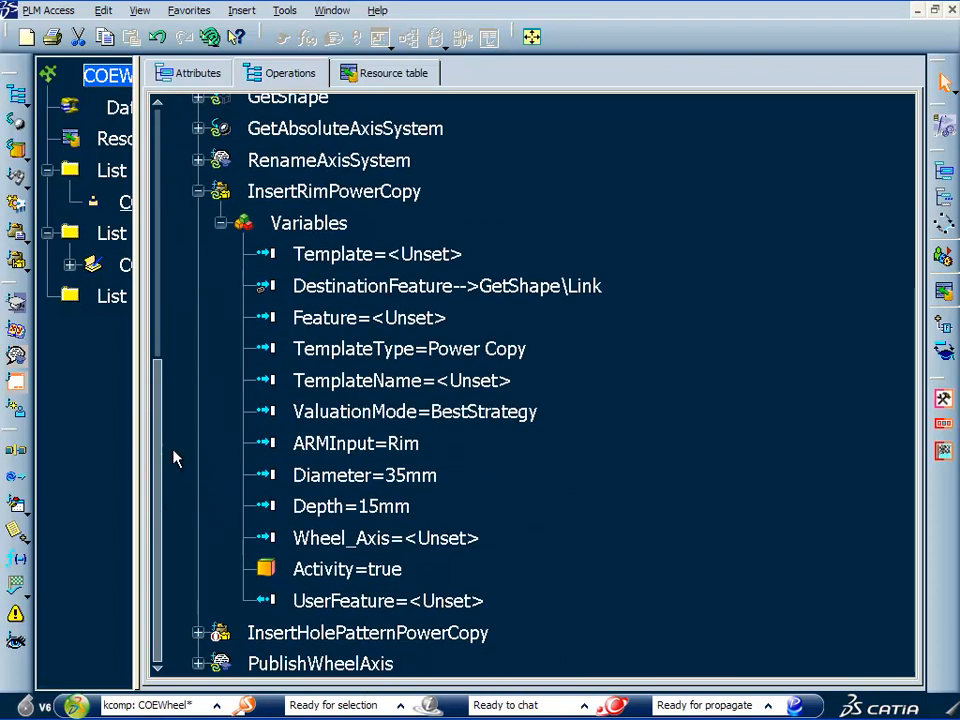
Link InsertRimPowerCopy's Wheel_Axis variable to the Axis_Out output of RenameAxisSystem
right_click(437, 539)
mouse_move(520, 458)
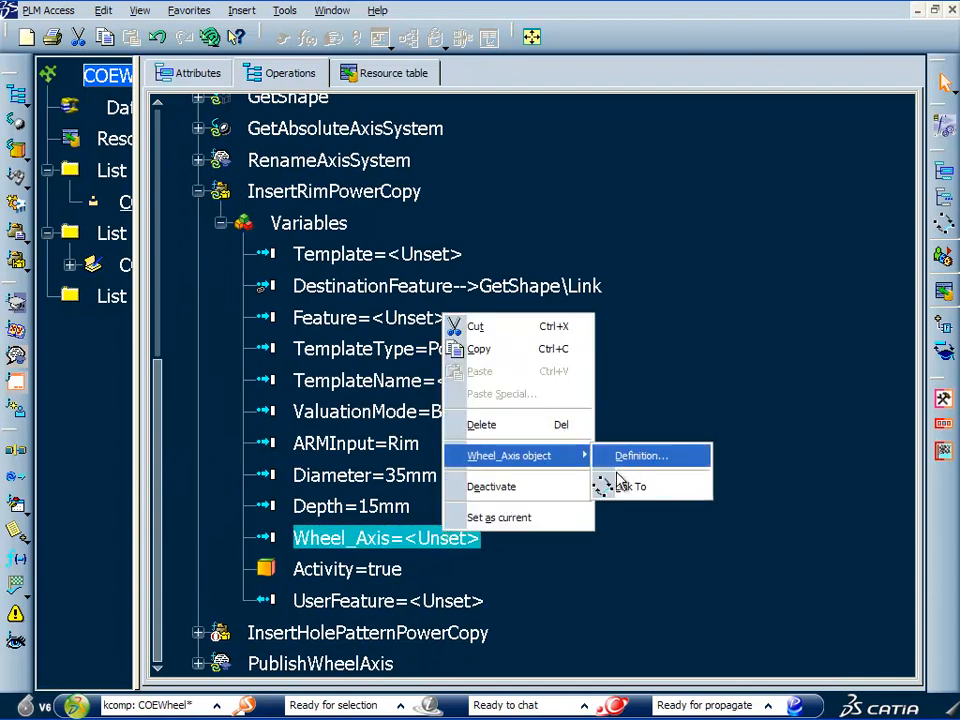
click(628, 487)
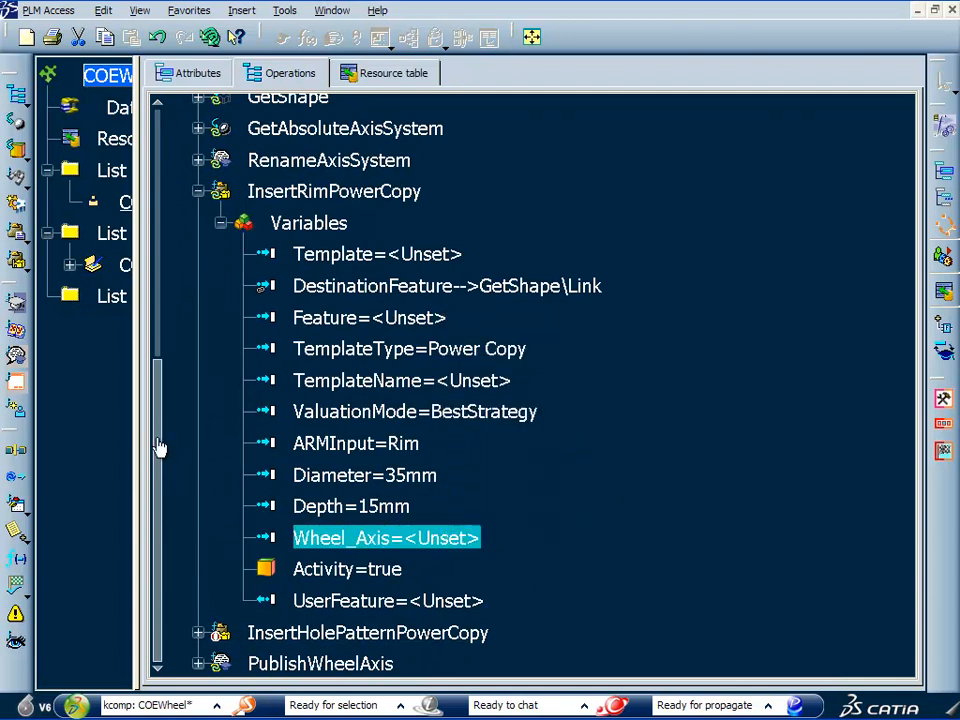
drag(161, 446, 154, 375)
click(199, 277)
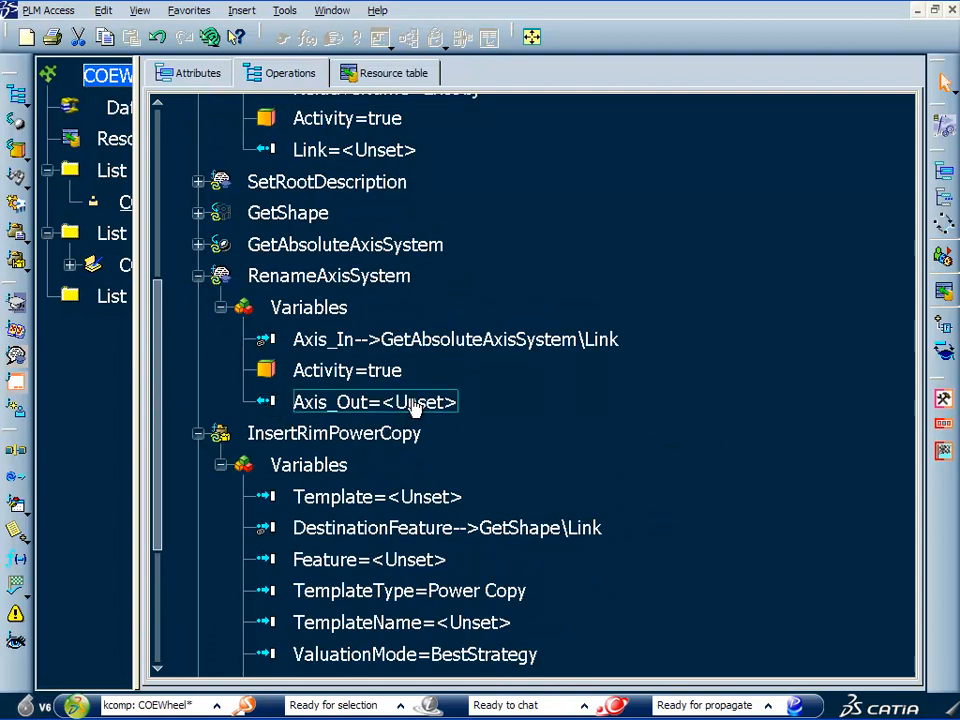
Collapse RenameAxisSystem, refresh InsertRimPowerCopy's variable list to check its links, and collapse that operation
click(221, 307)
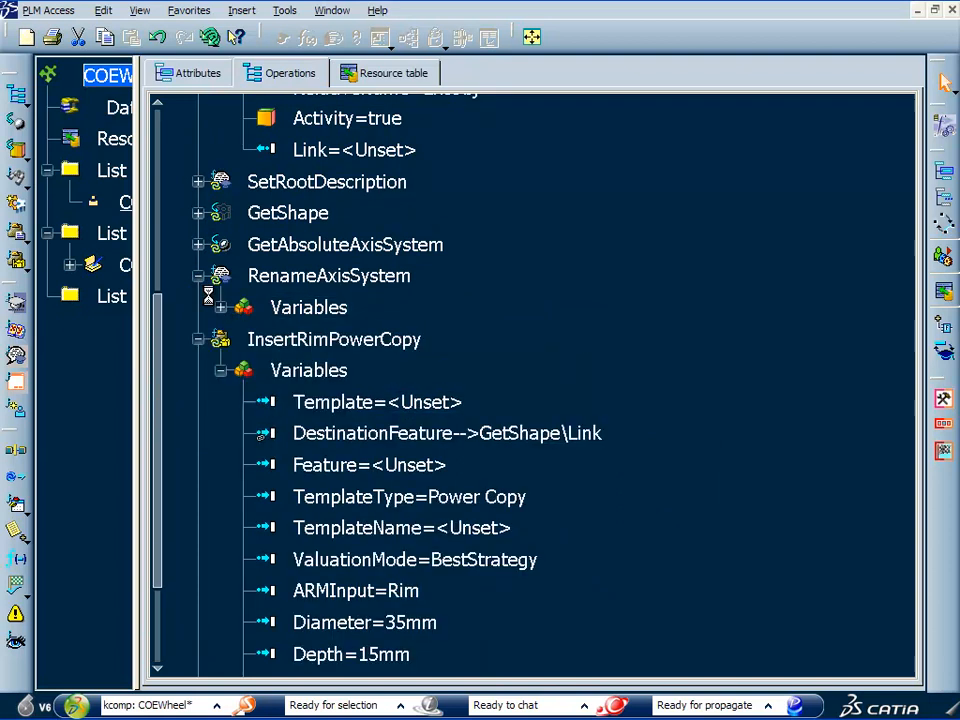
click(198, 277)
scroll(215, 300, down, 1)
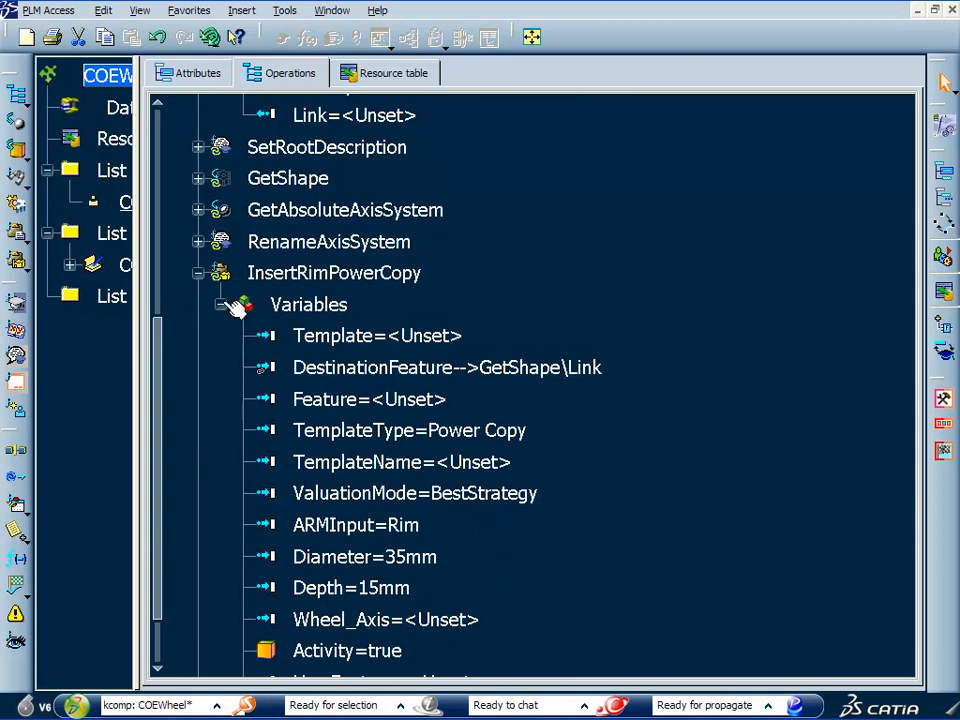
click(221, 305)
click(221, 305)
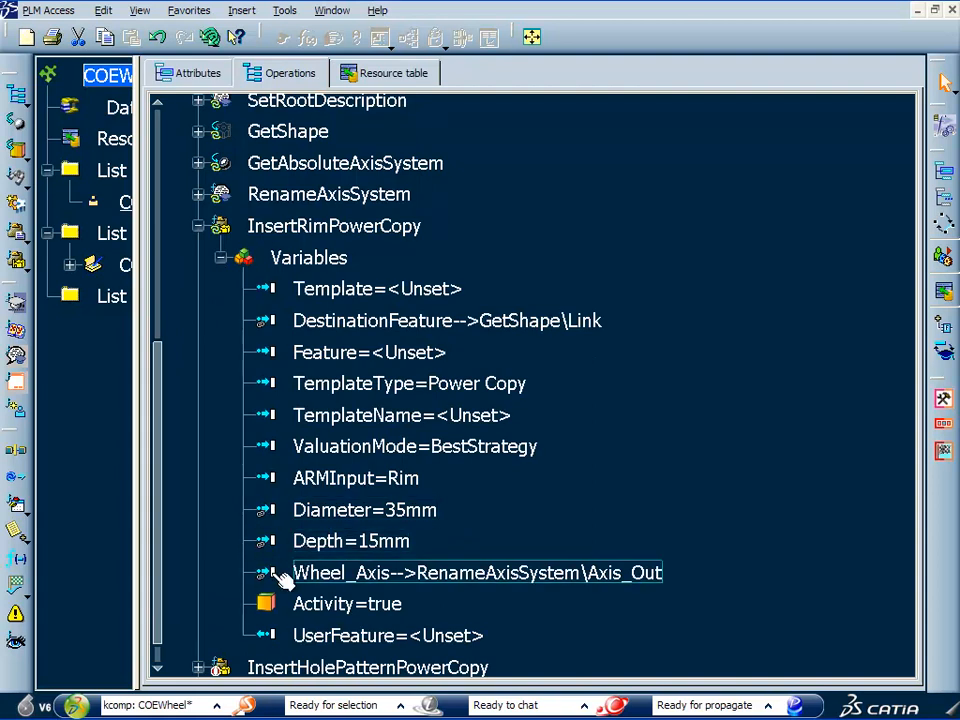
click(221, 258)
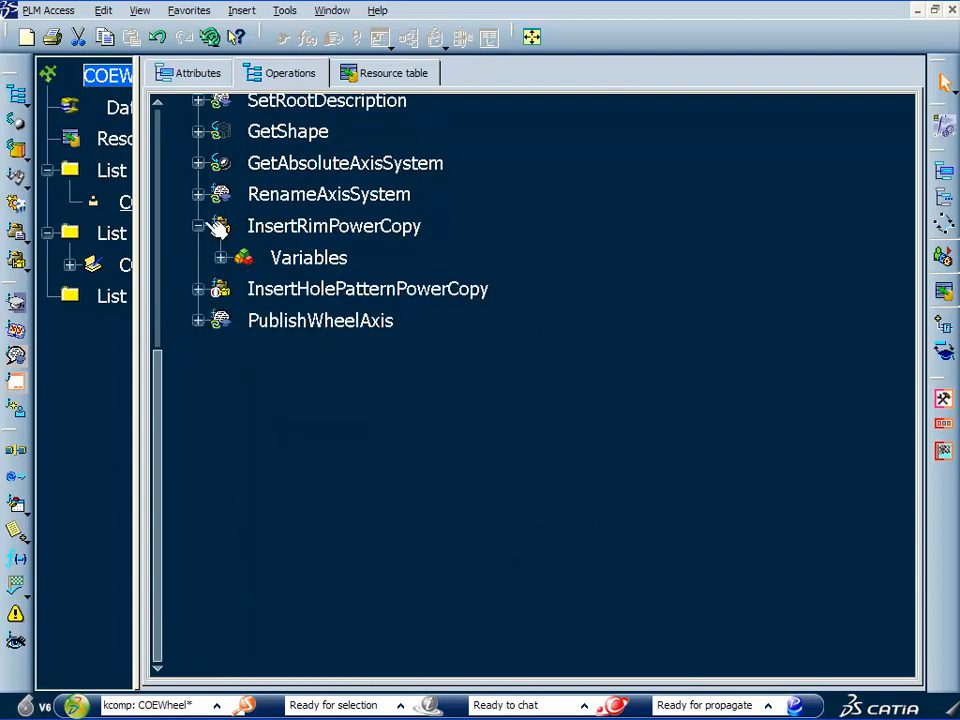
click(198, 226)
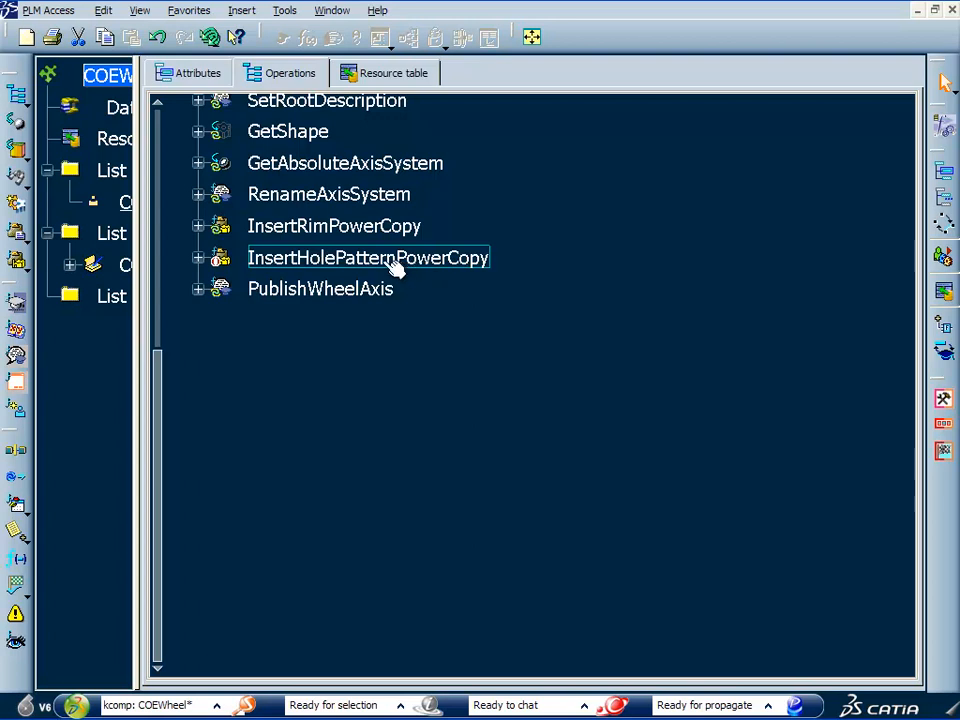
Edit the InsertHolePatternPowerCopy operation, setting the template type to Power Copy and the template source to ARM input
double_click(433, 258)
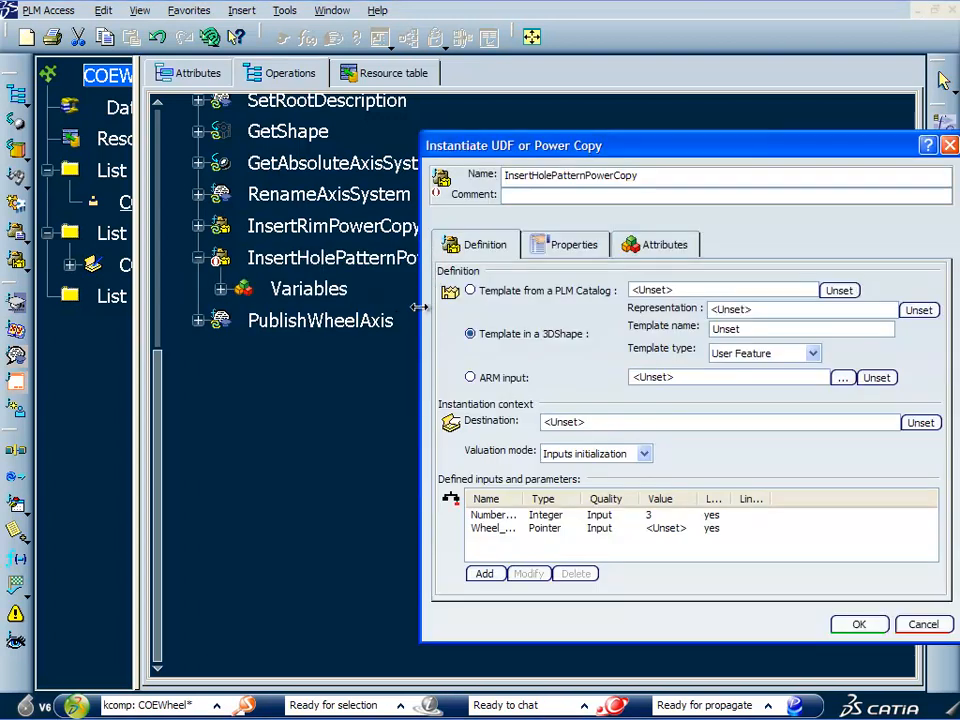
click(813, 353)
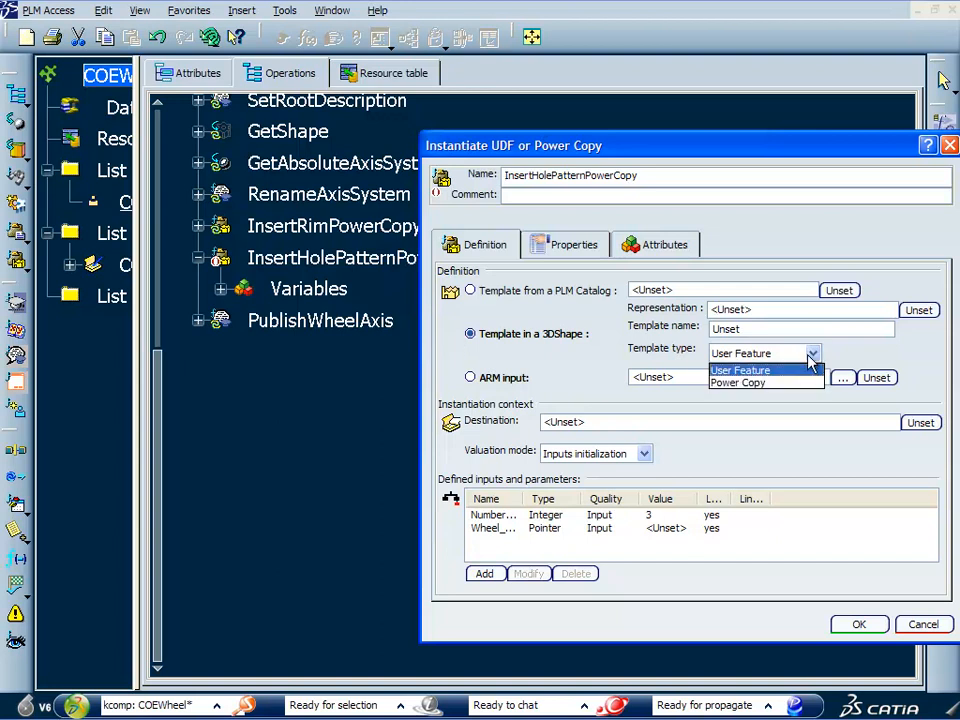
click(763, 383)
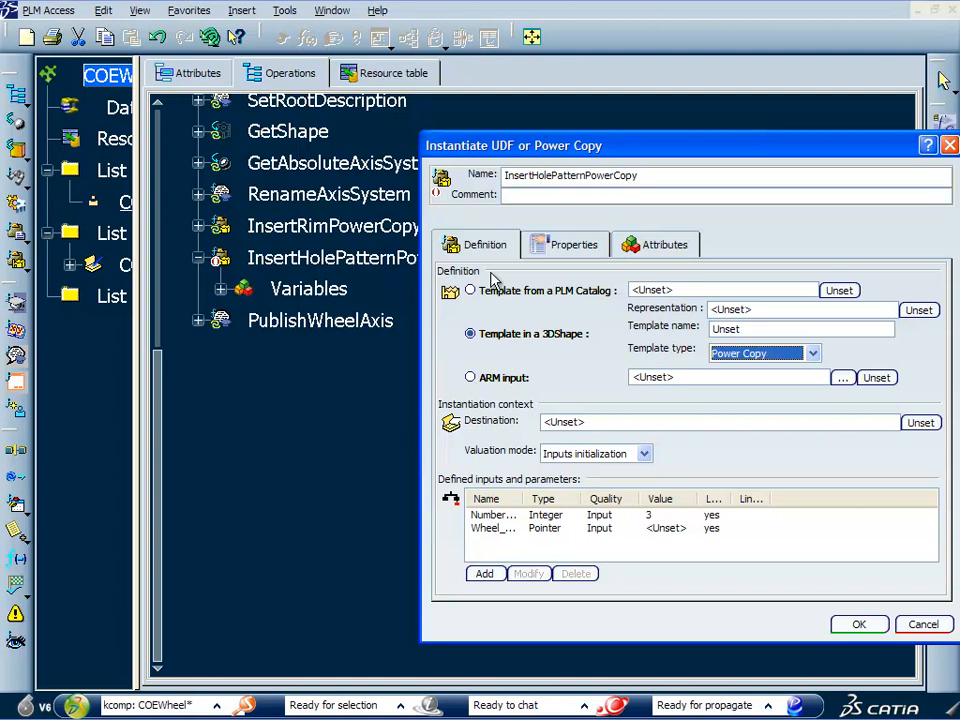
click(470, 378)
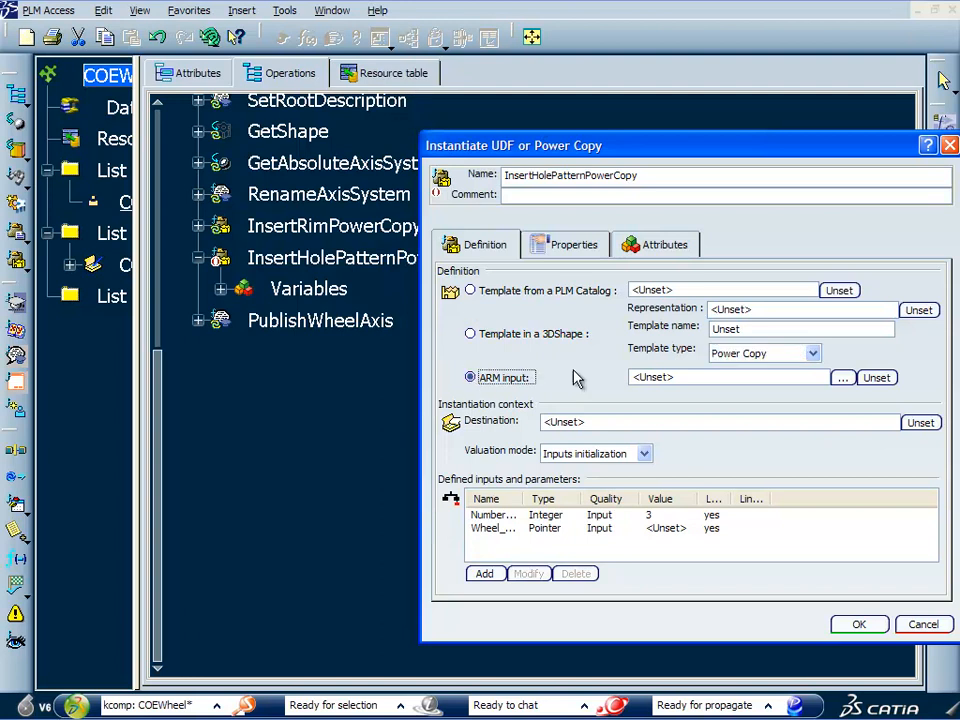
drag(695, 377, 611, 386)
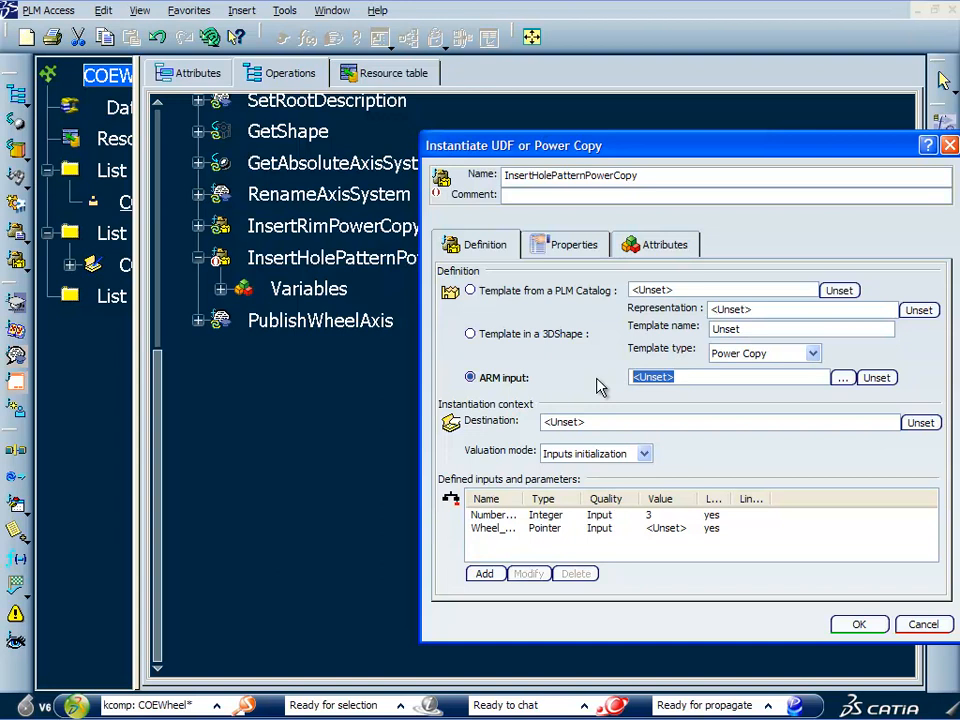
click(688, 378)
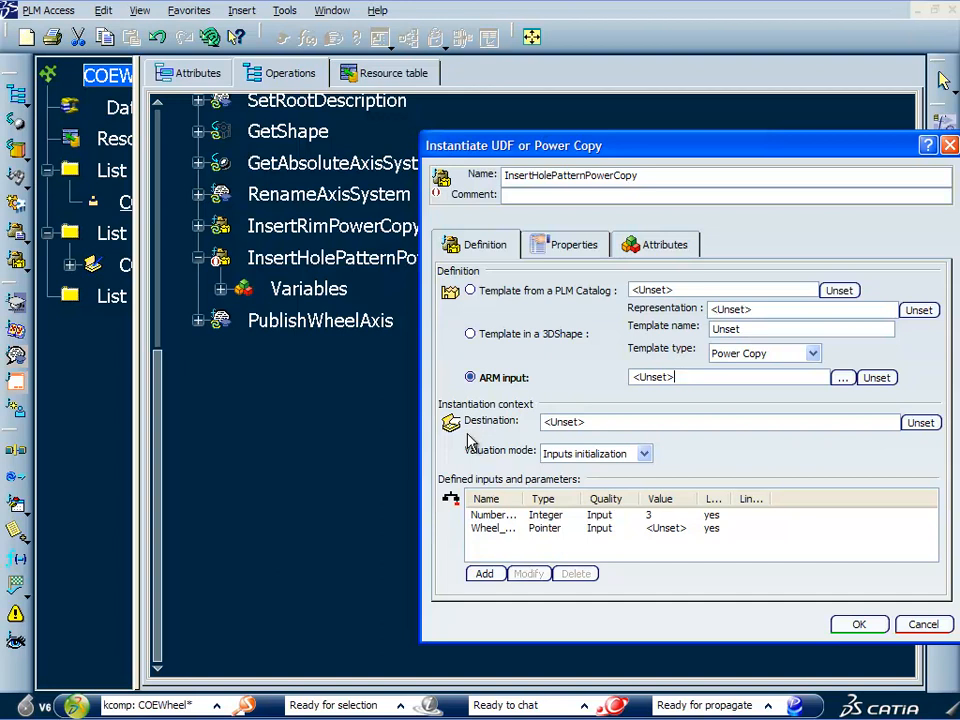
Set InsertHolePatternPowerCopy's destination to the Link output of the GetShape operation
click(603, 423)
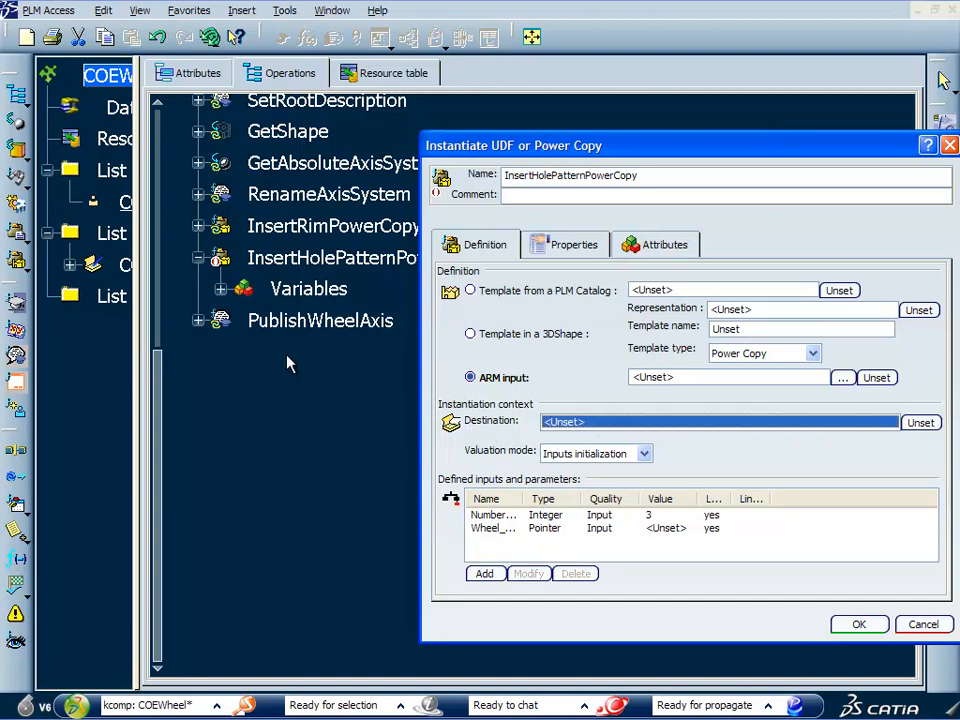
scroll(160, 415, up, 2)
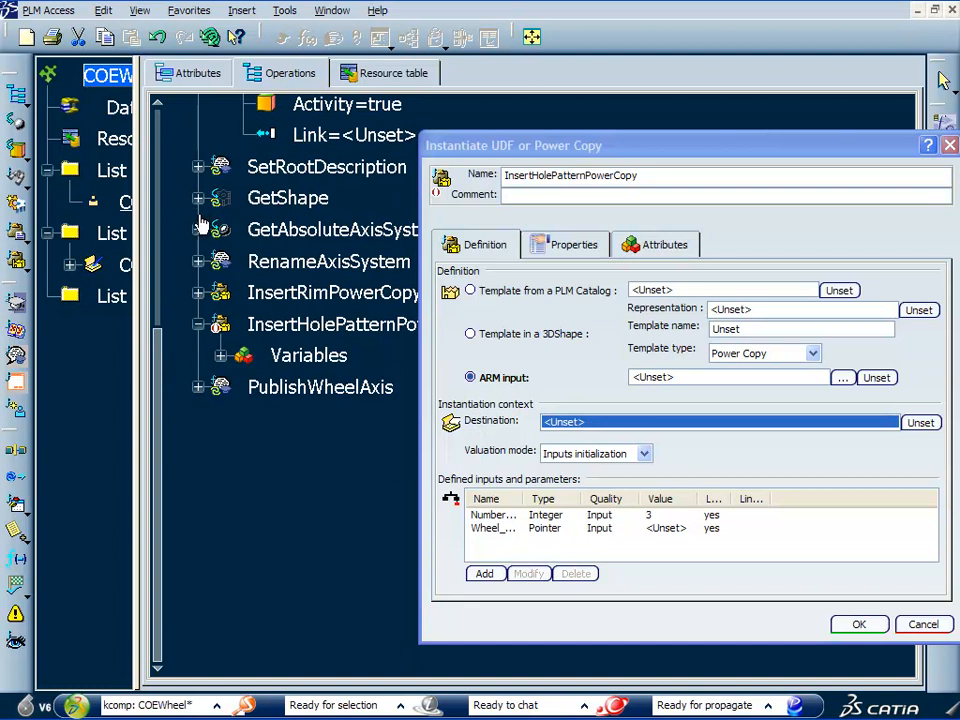
click(199, 199)
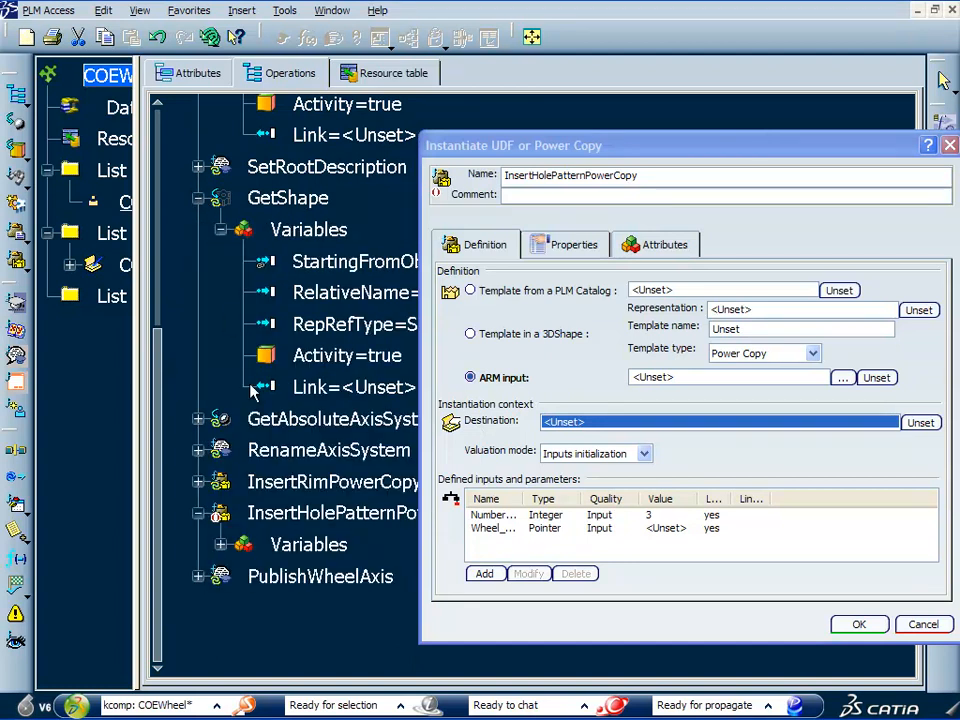
click(318, 387)
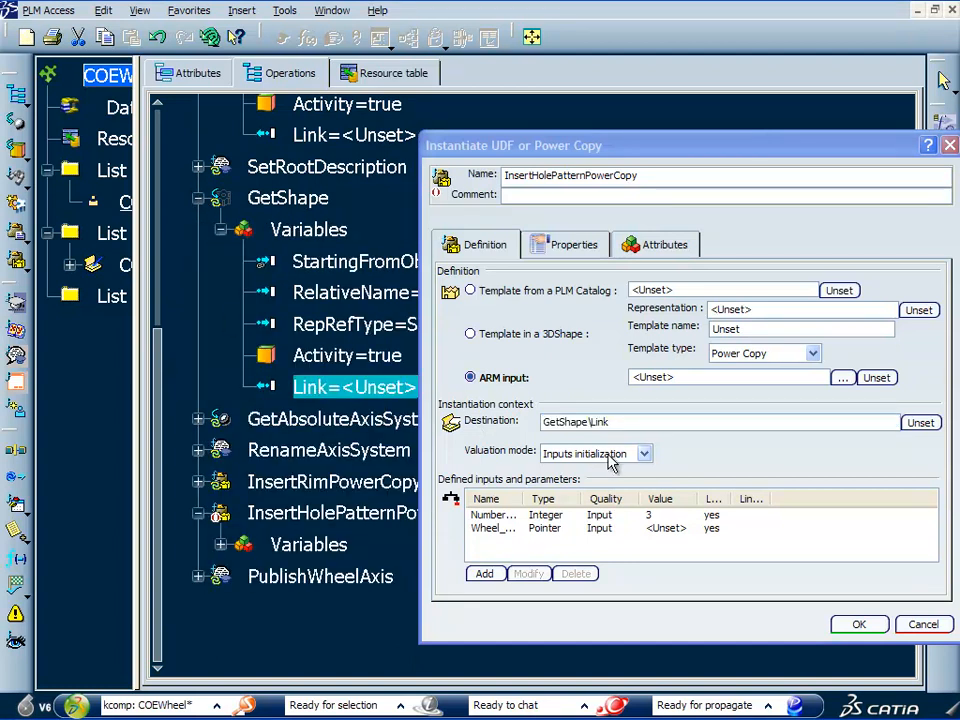
Set InsertHolePatternPowerCopy's valuation mode to BestStrategy and accept the operation definition
click(644, 454)
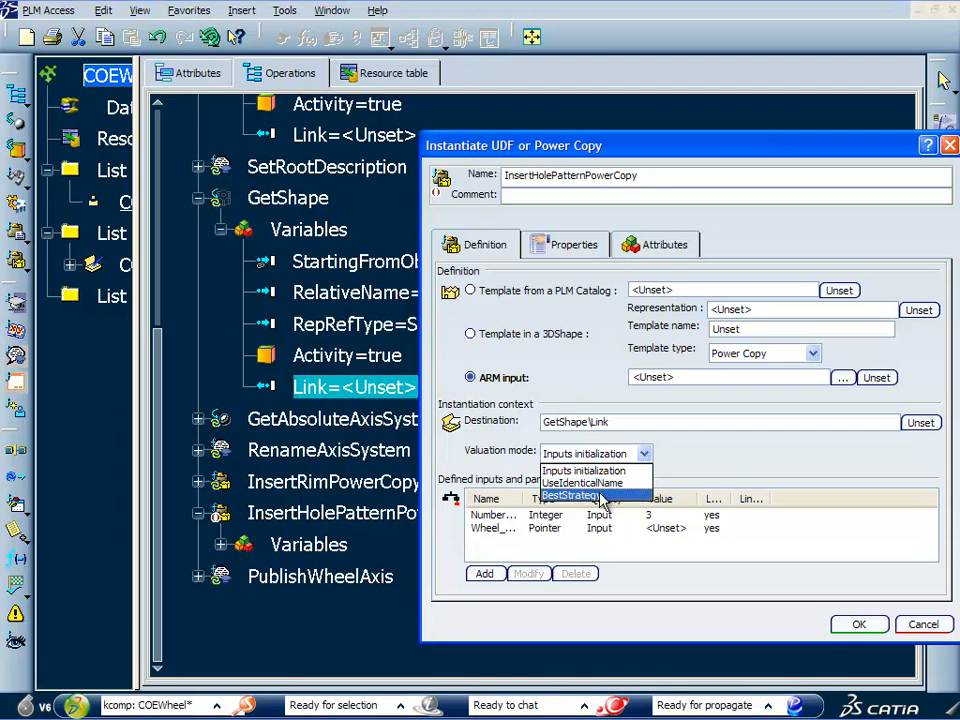
click(598, 496)
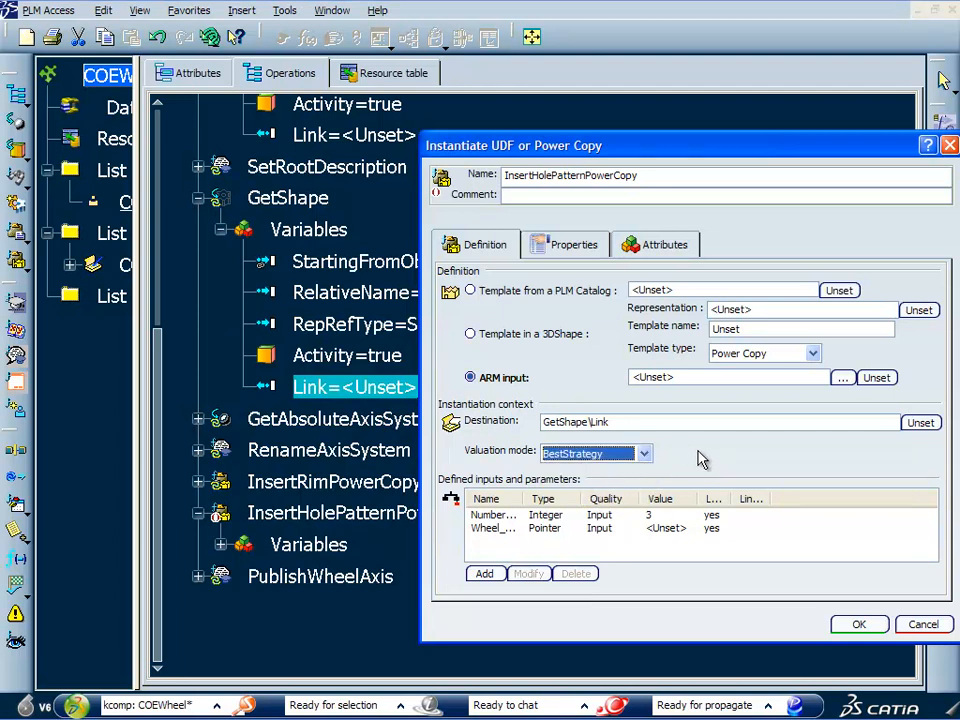
click(860, 625)
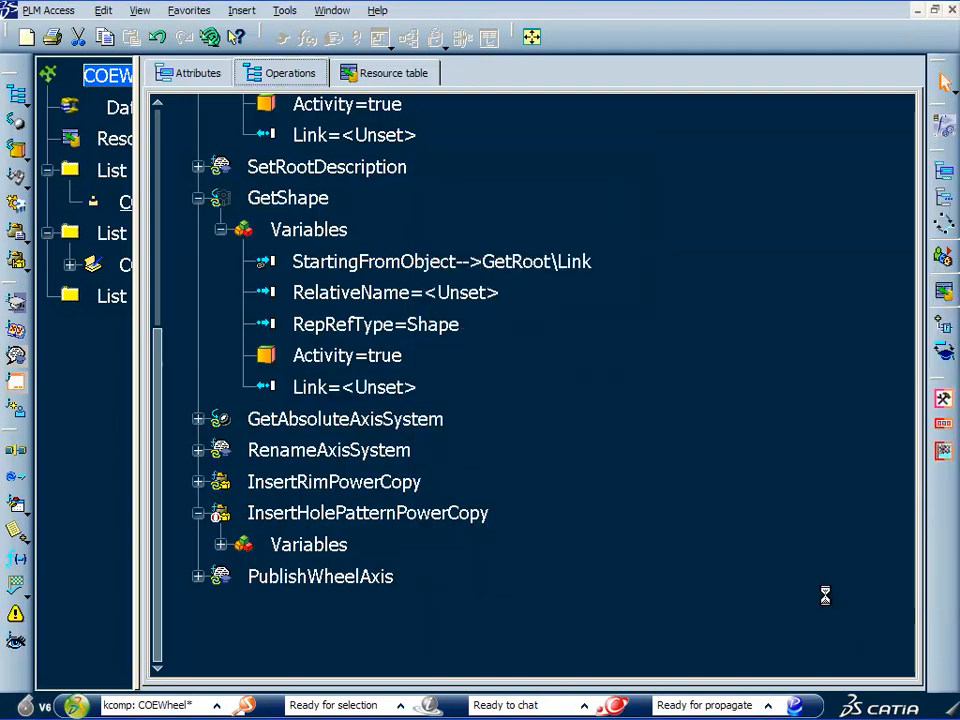
Collapse GetShape, expand InsertHolePatternPowerCopy's variables, and link its ARMInput variable to the COEWheel HoleType attribute
click(199, 198)
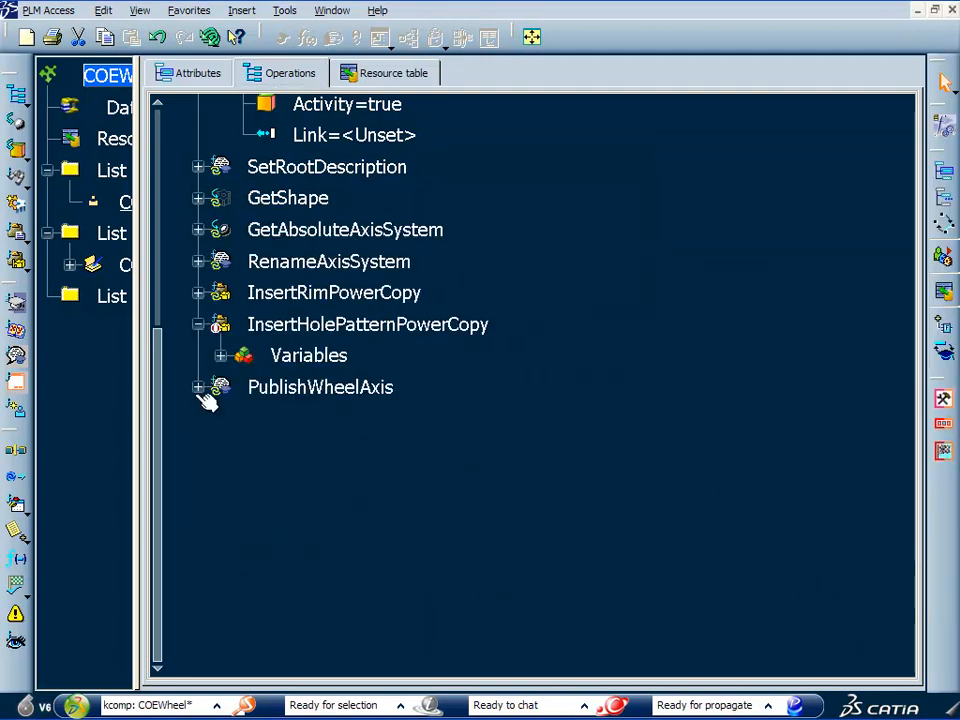
click(221, 358)
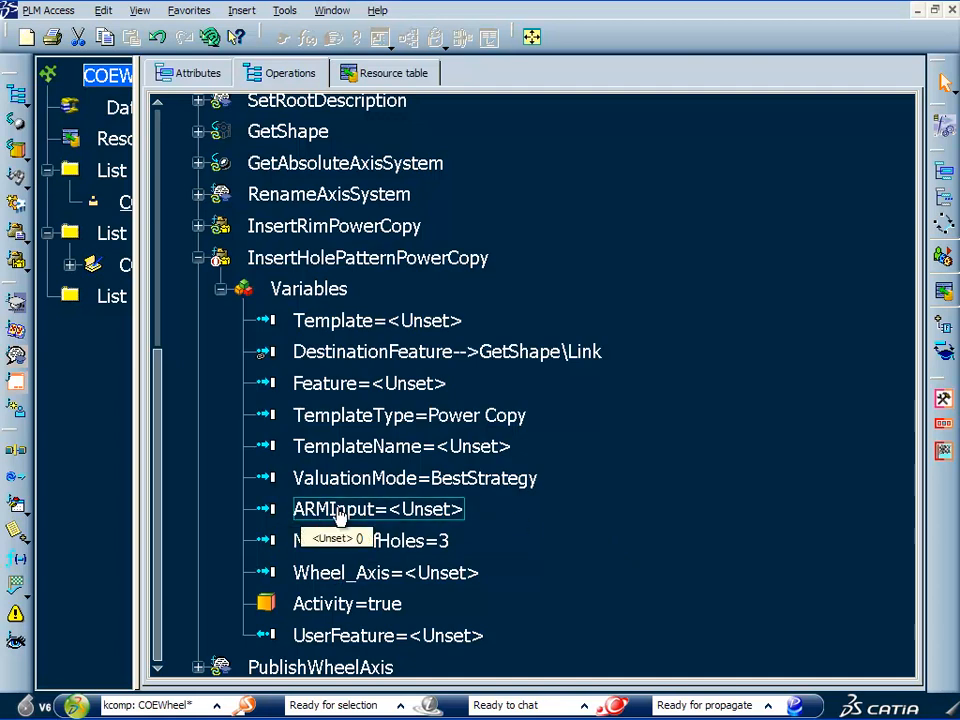
right_click(427, 517)
mouse_move(520, 654)
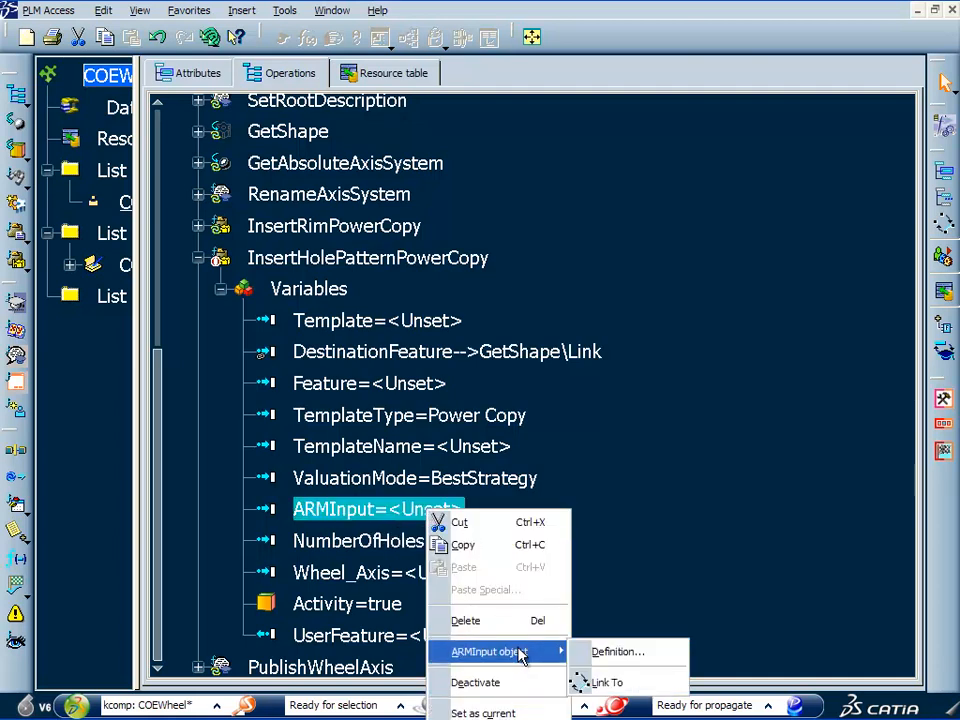
click(606, 682)
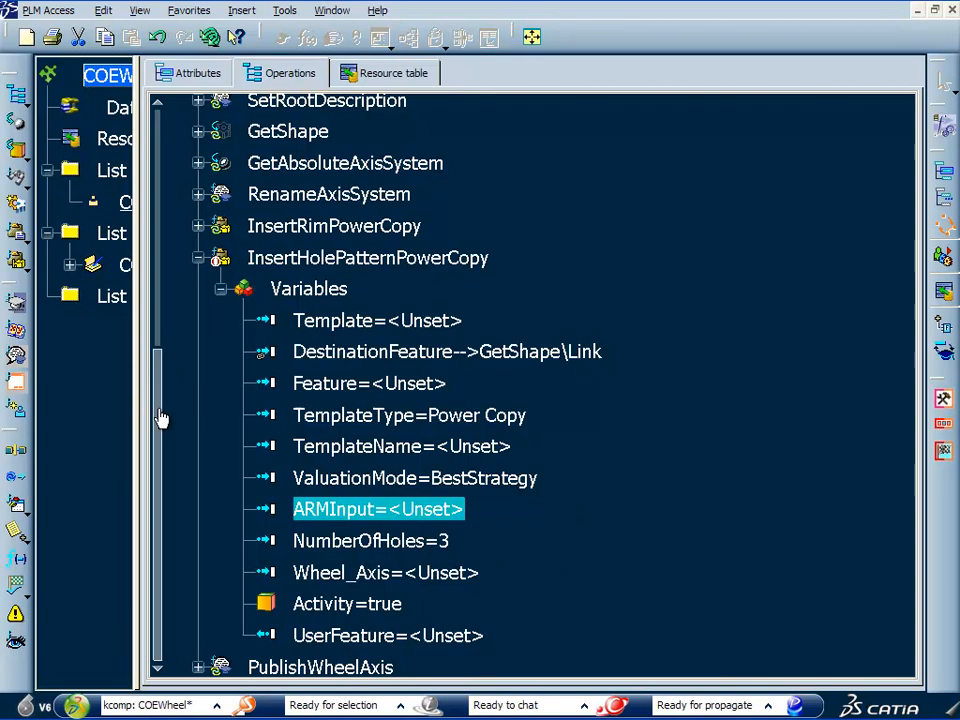
drag(162, 418, 167, 138)
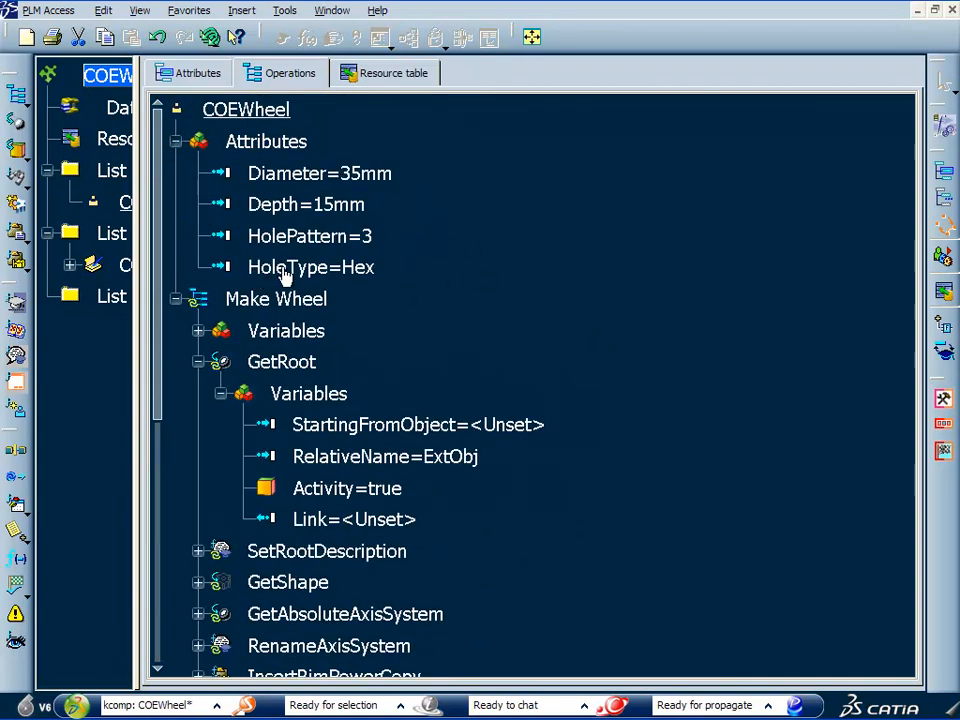
click(367, 272)
Change the COEWheel HoleType attribute to Circle and refresh the attribute list
double_click(367, 272)
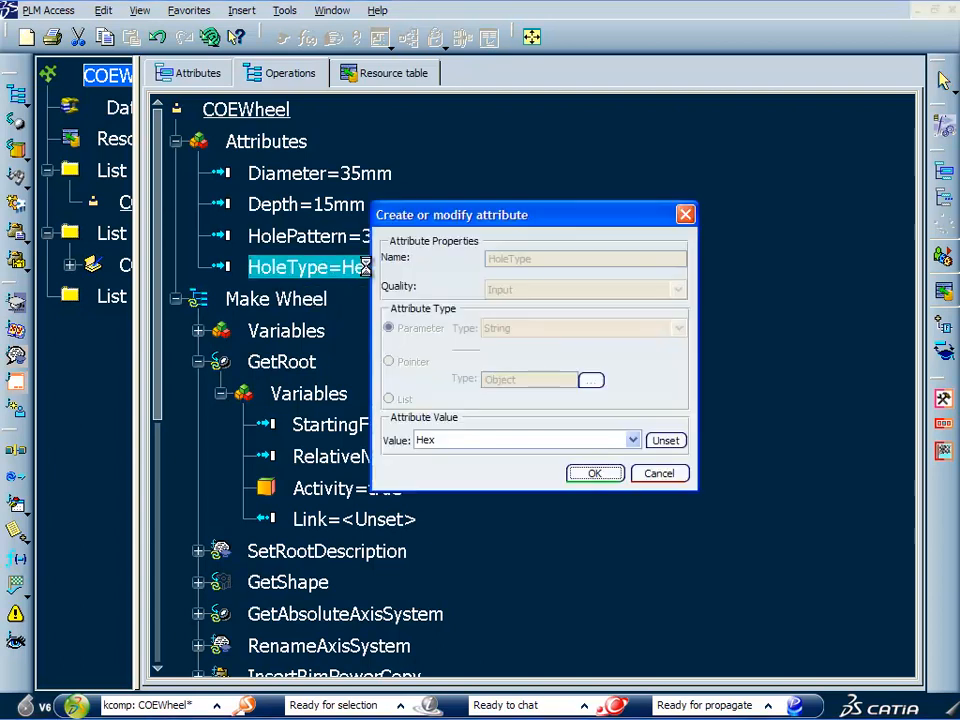
click(710, 370)
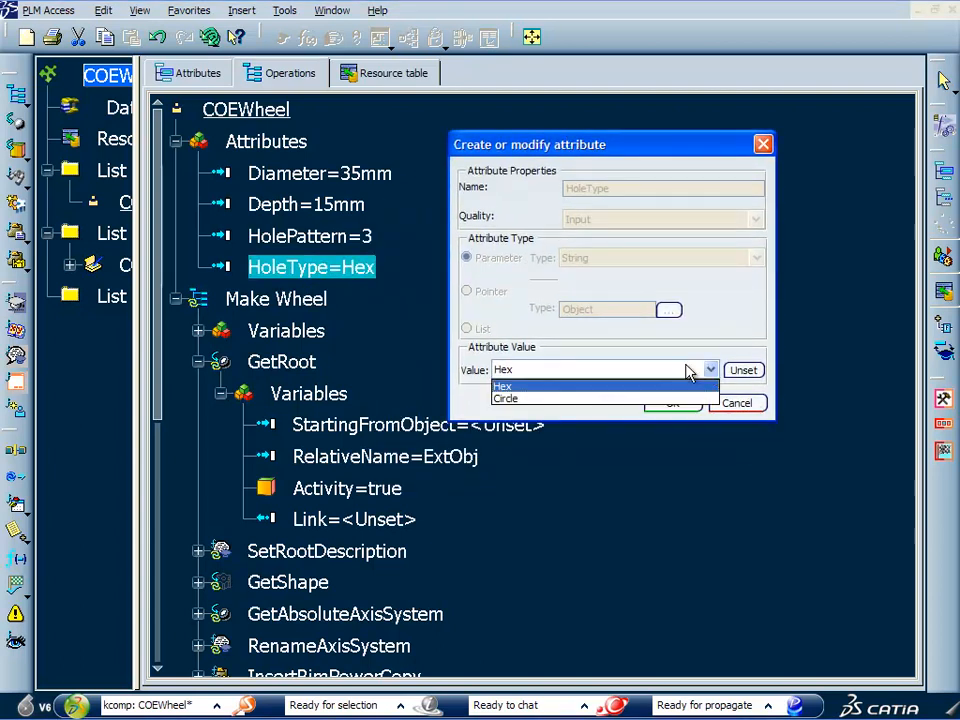
click(528, 396)
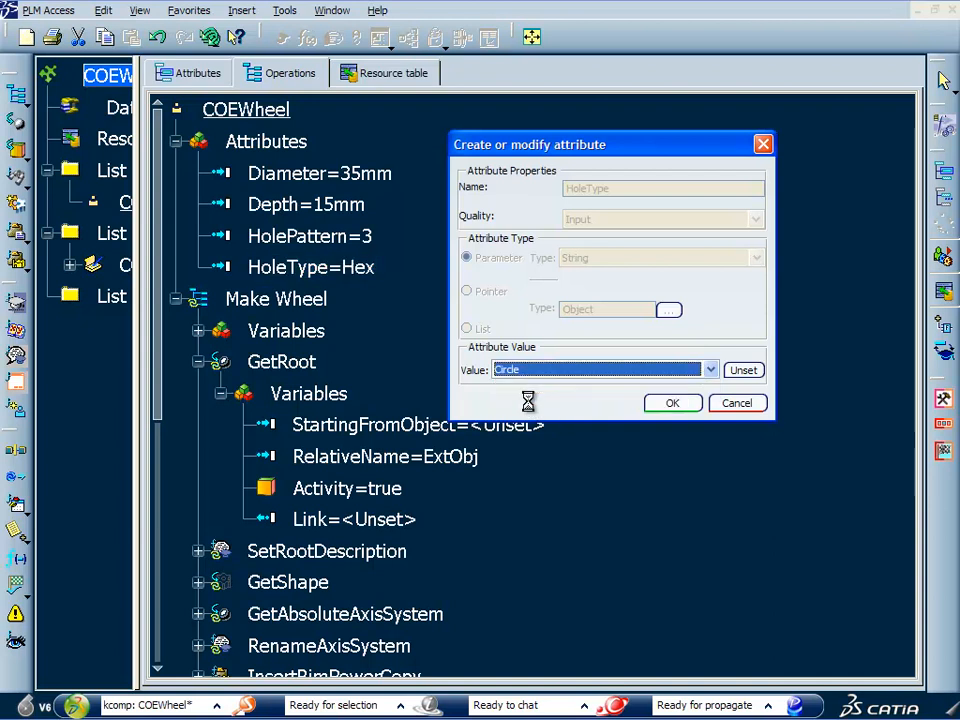
click(675, 404)
click(175, 141)
click(175, 141)
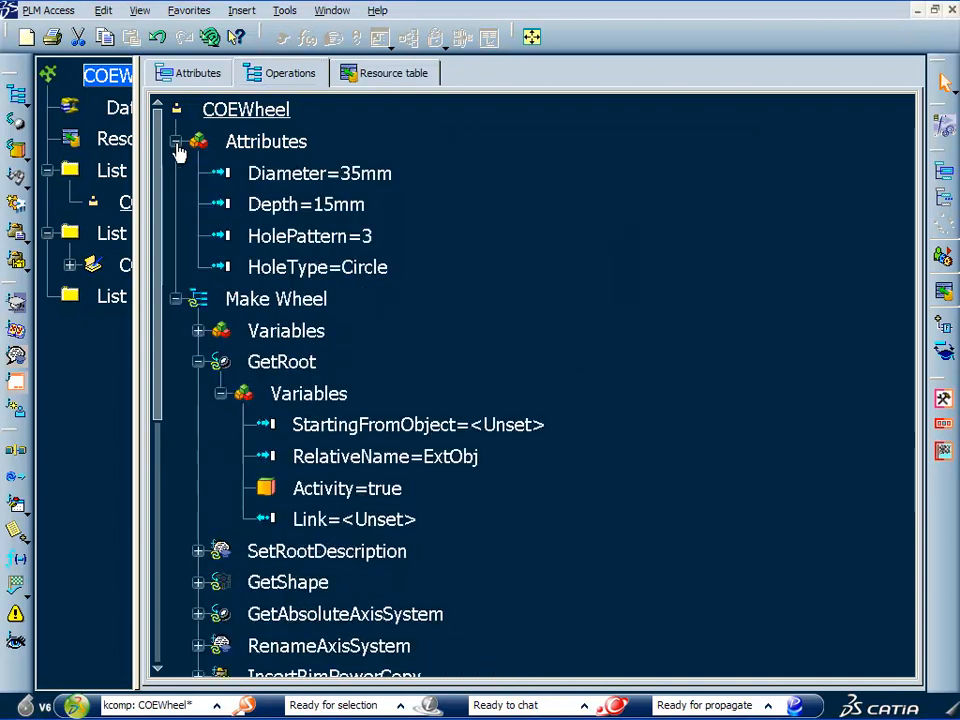
Switch the COEWheel HoleType attribute back to Hex and refresh the attribute list
double_click(358, 272)
click(683, 372)
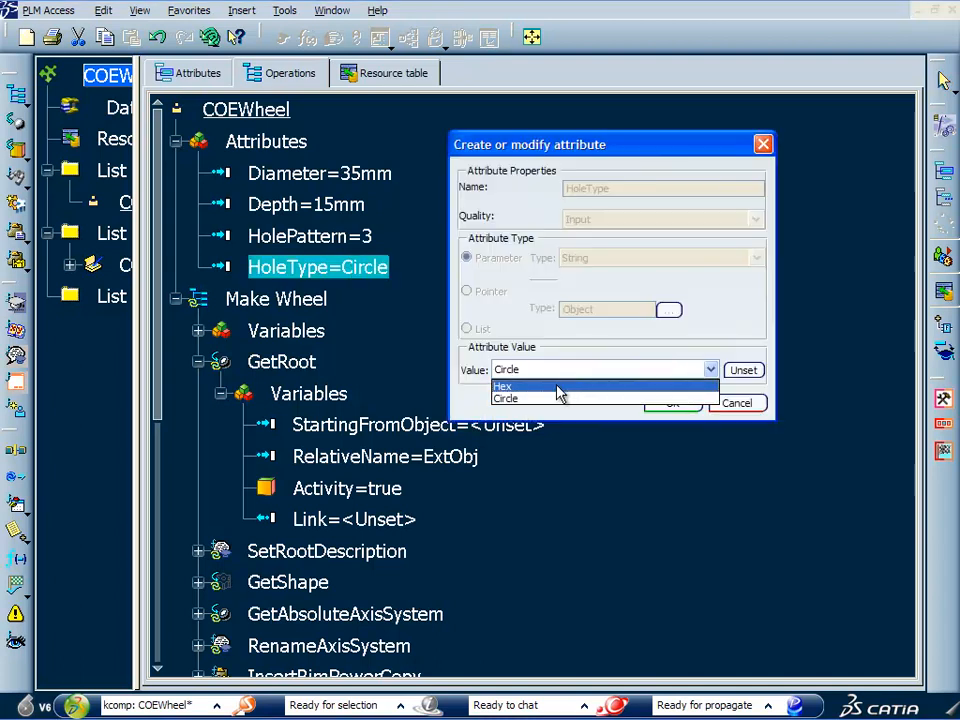
click(560, 387)
click(671, 404)
click(175, 141)
click(175, 141)
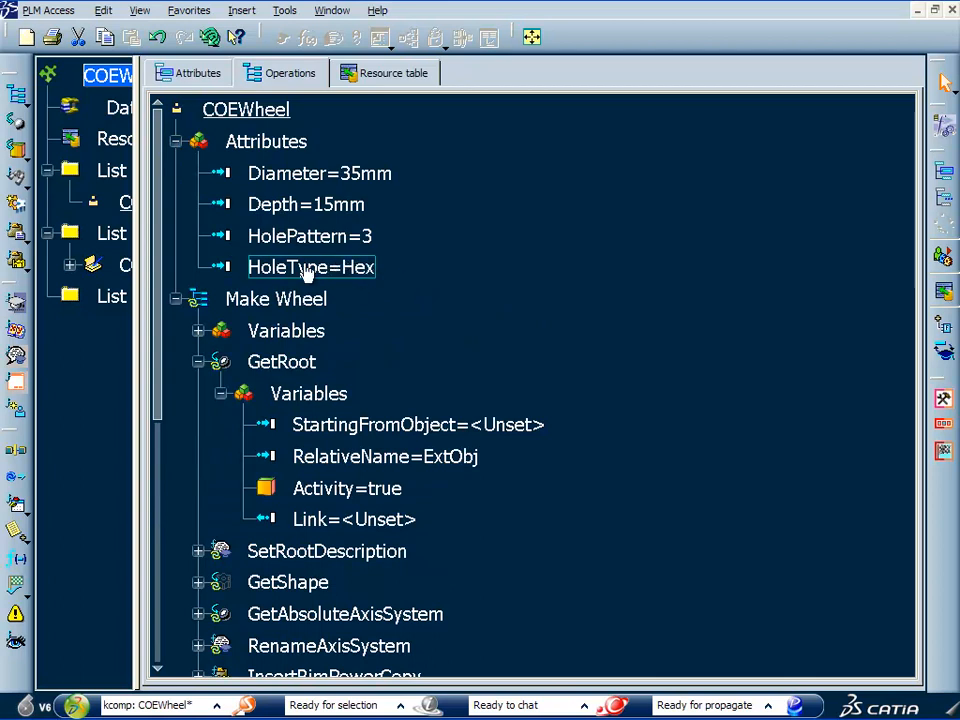
Refresh InsertHolePatternPowerCopy's variable list and check the ARMInput link
scroll(156, 221, down, 1)
scroll(156, 221, down, 5)
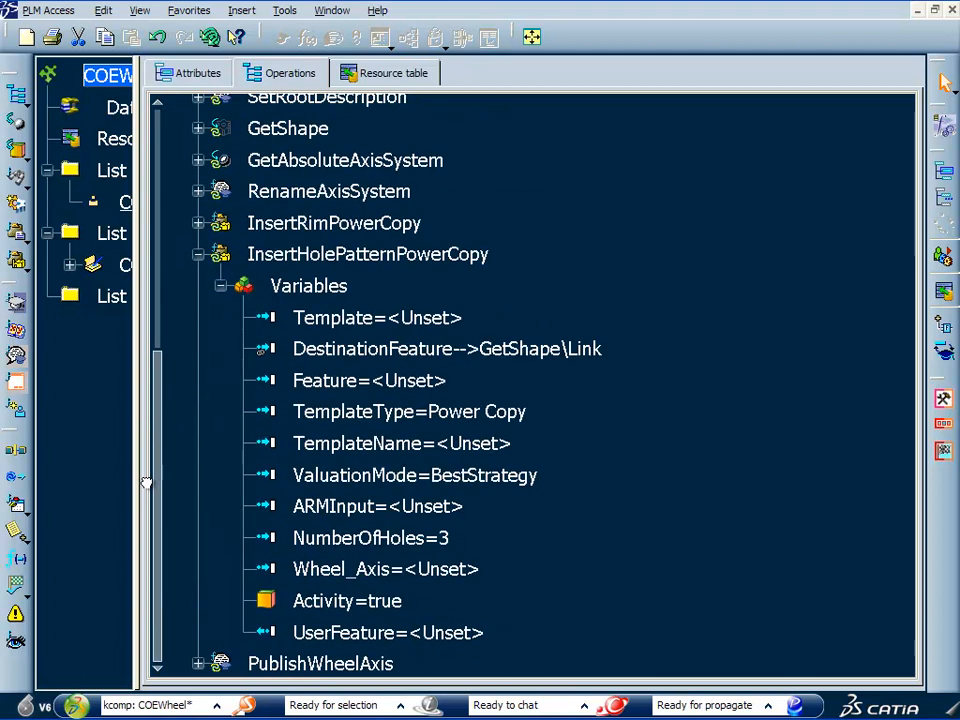
click(221, 286)
click(221, 286)
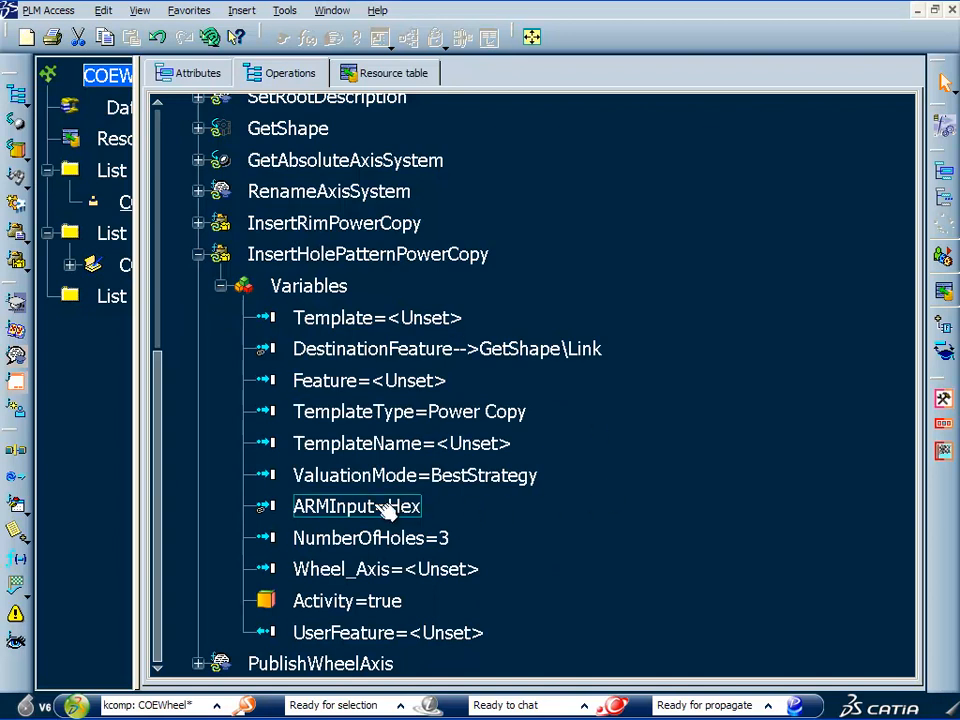
mouse_move(361, 509)
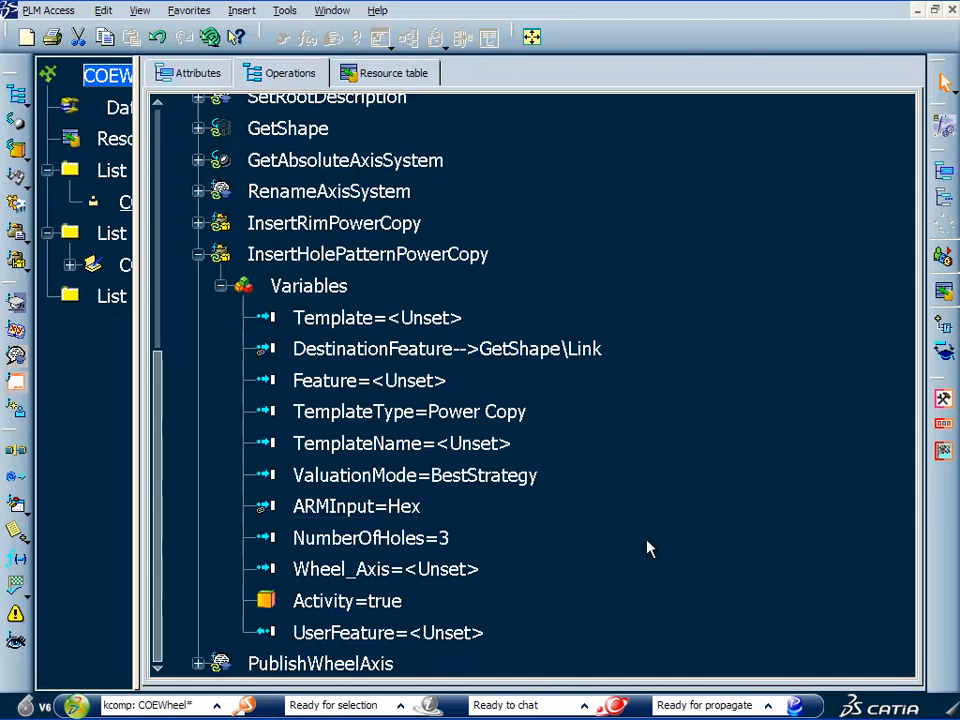
Link InsertHolePatternPowerCopy's NumberOfHoles variable to the COEWheel HolePattern attribute and refresh its variable list
right_click(410, 538)
mouse_move(540, 459)
click(618, 490)
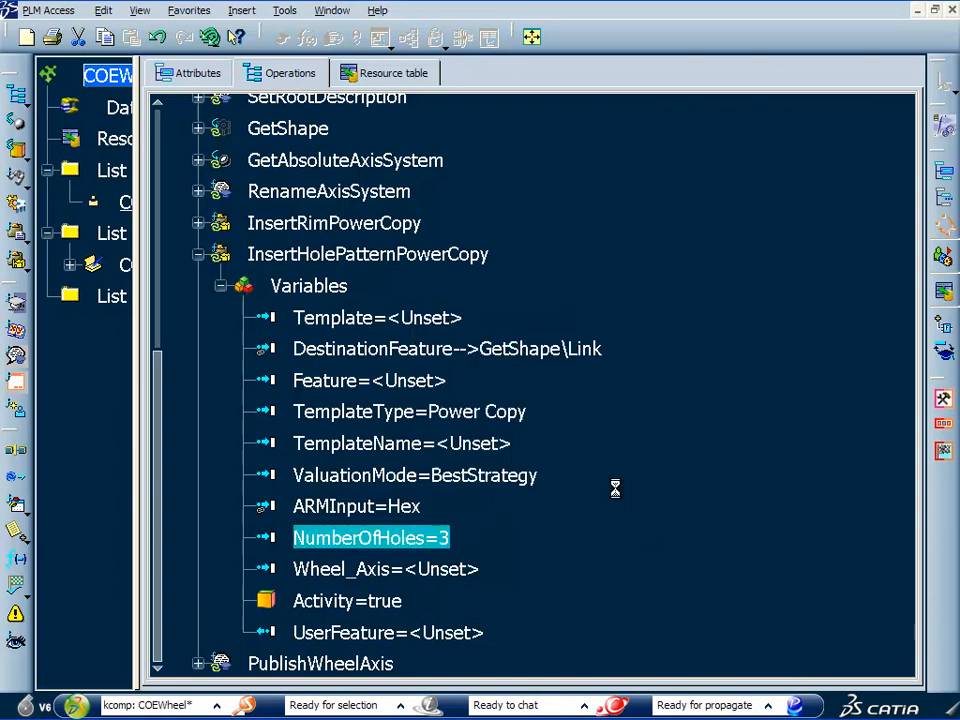
drag(161, 392, 167, 110)
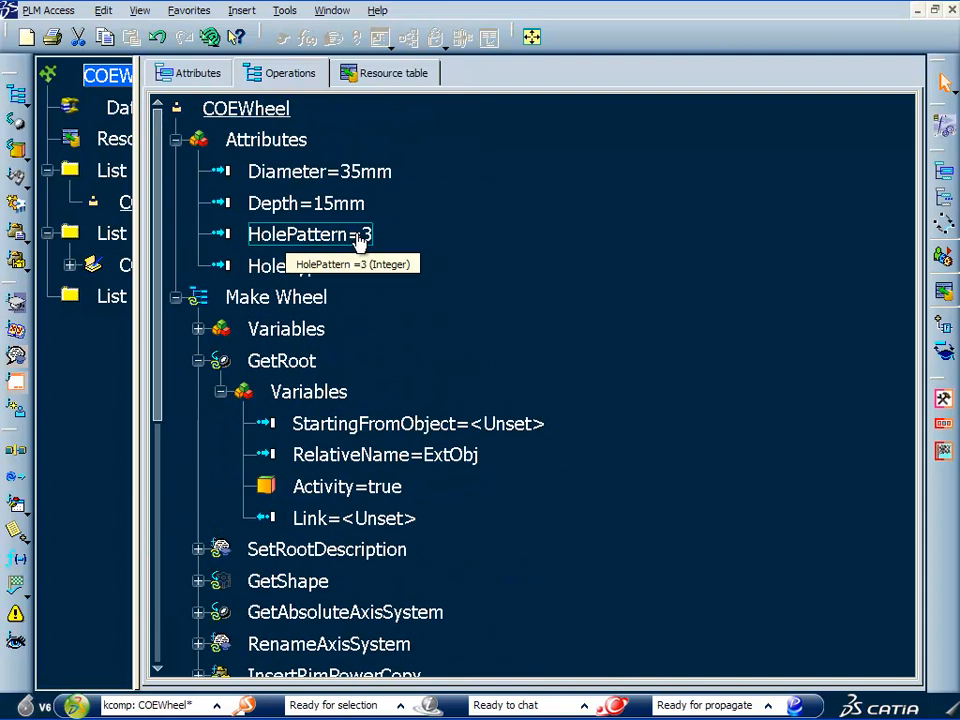
drag(154, 186, 205, 447)
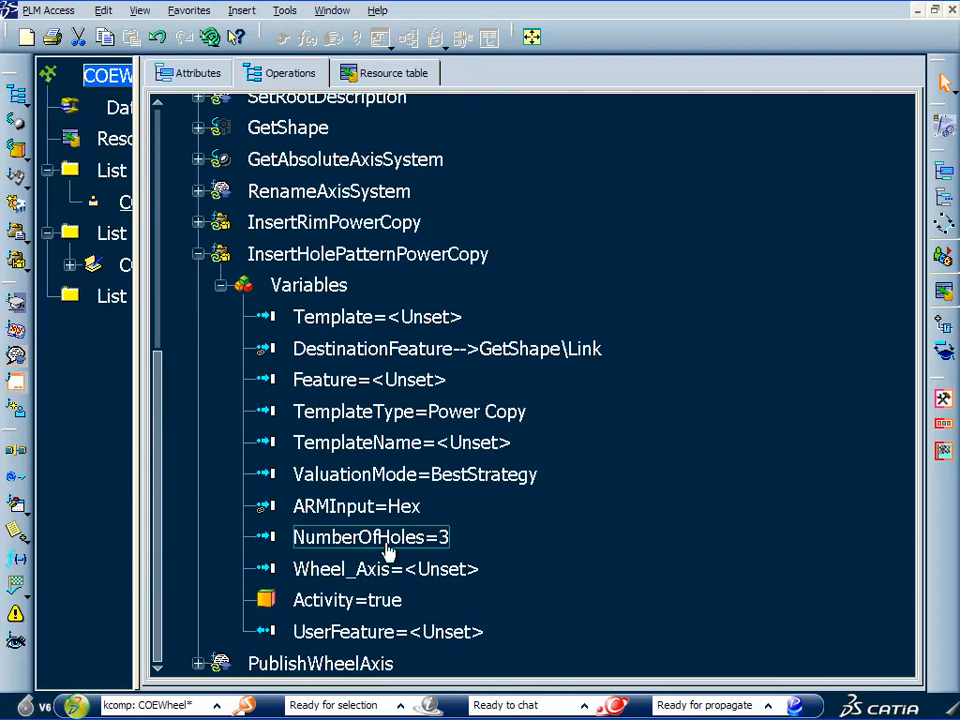
click(221, 287)
click(221, 287)
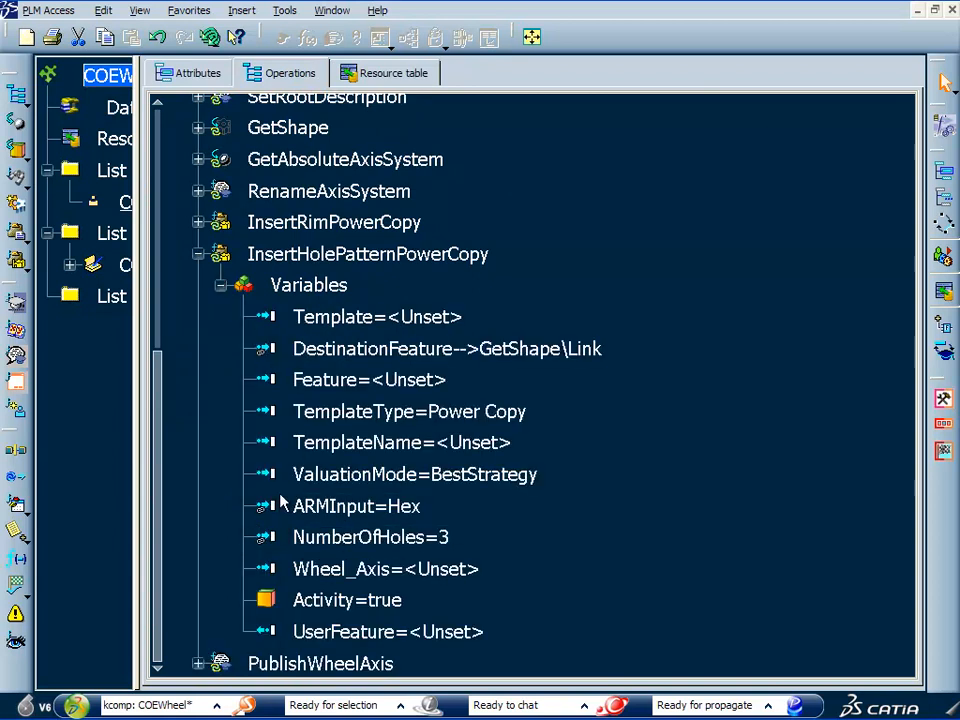
Link InsertHolePatternPowerCopy's Wheel_Axis variable to RenameAxisSystem's Axis_Out output, and refresh the variable list
right_click(396, 576)
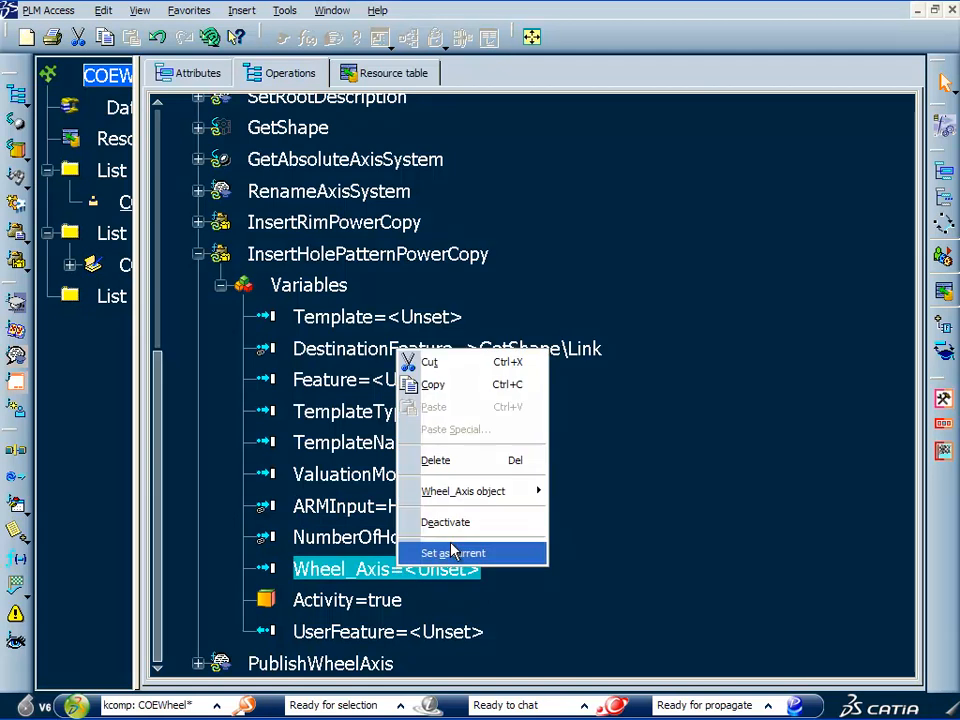
mouse_move(490, 491)
click(590, 521)
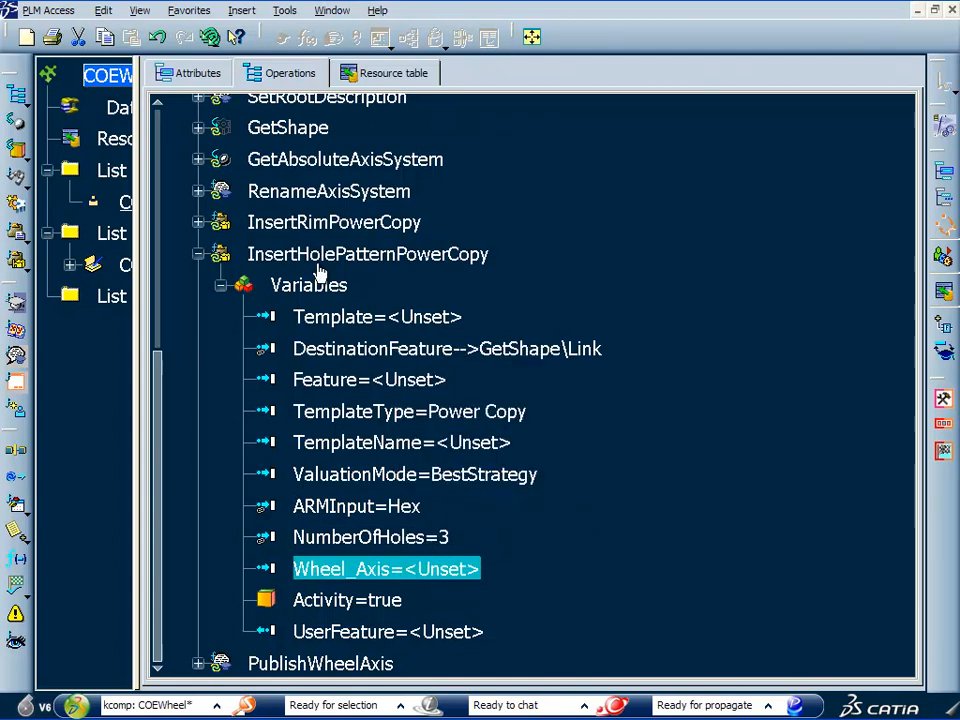
click(199, 193)
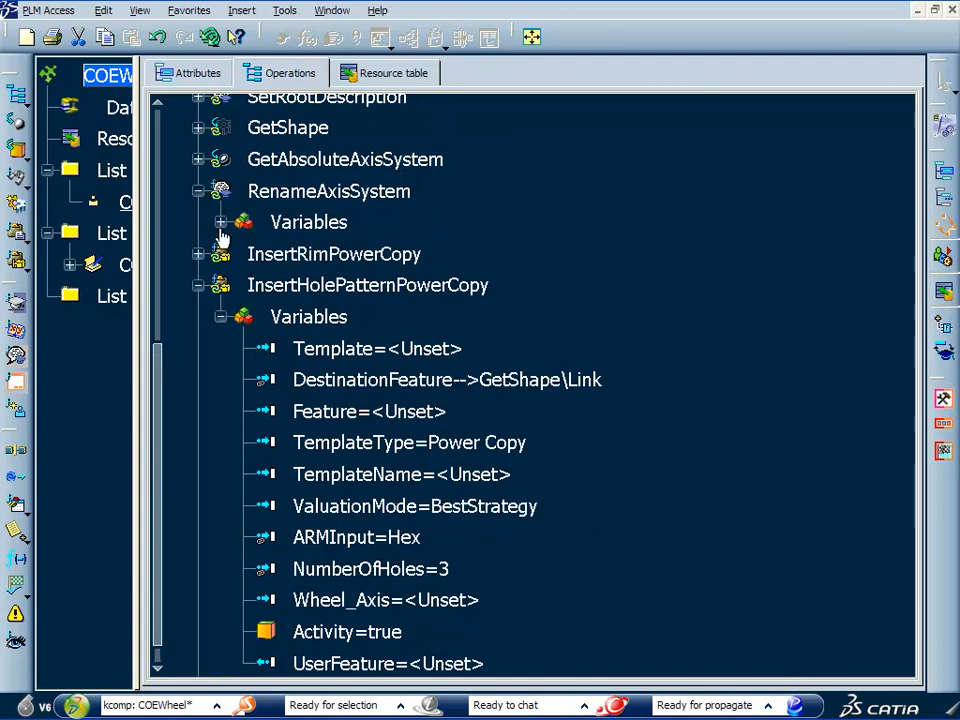
click(220, 222)
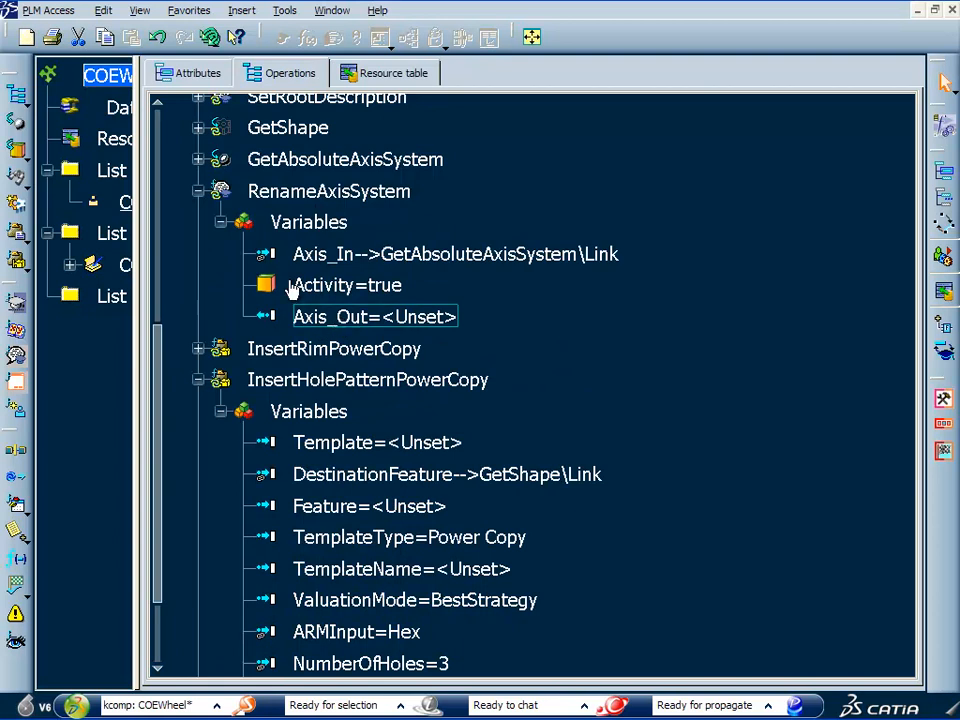
click(199, 191)
click(221, 285)
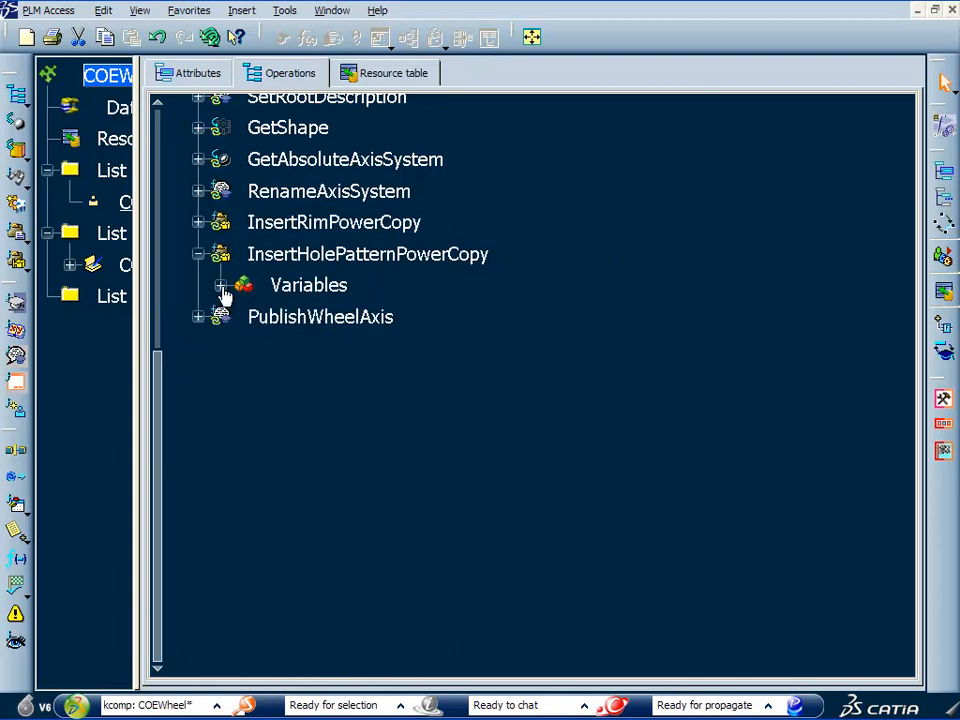
click(221, 285)
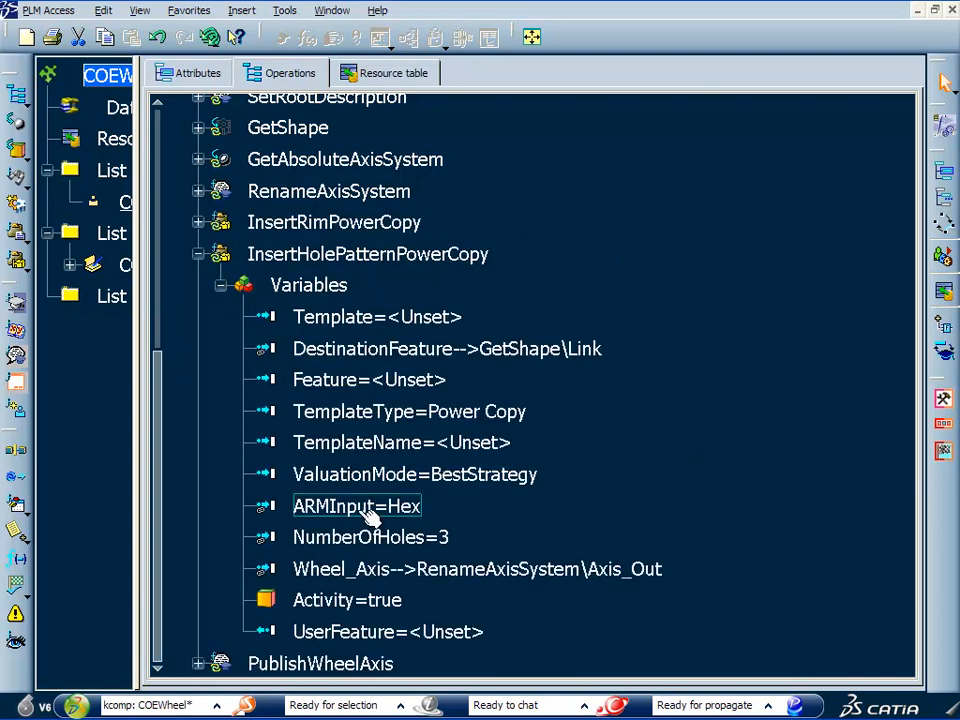
Review InsertHolePatternPowerCopy's linked variables, collapse that operation, and expand PublishWheelAxis to show its variables
mouse_move(414, 511)
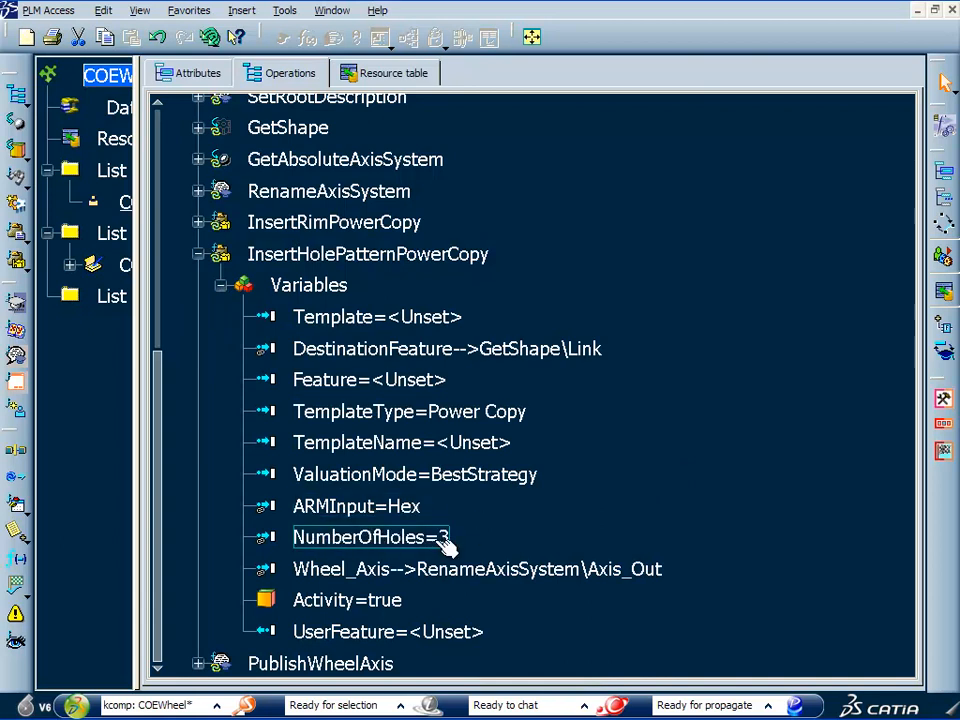
mouse_move(437, 543)
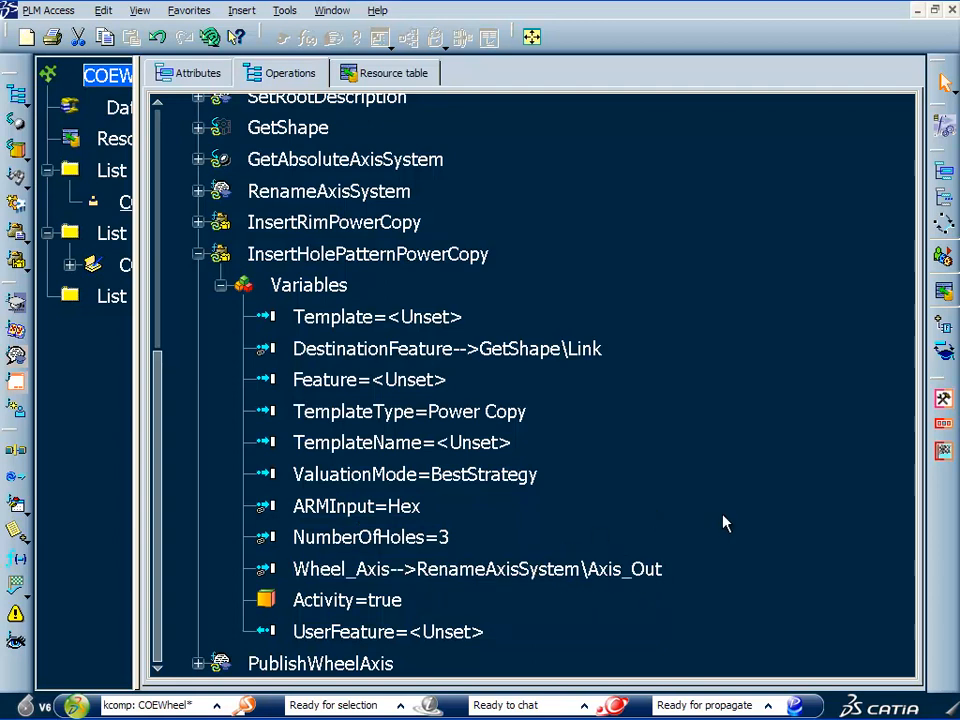
click(221, 286)
click(198, 255)
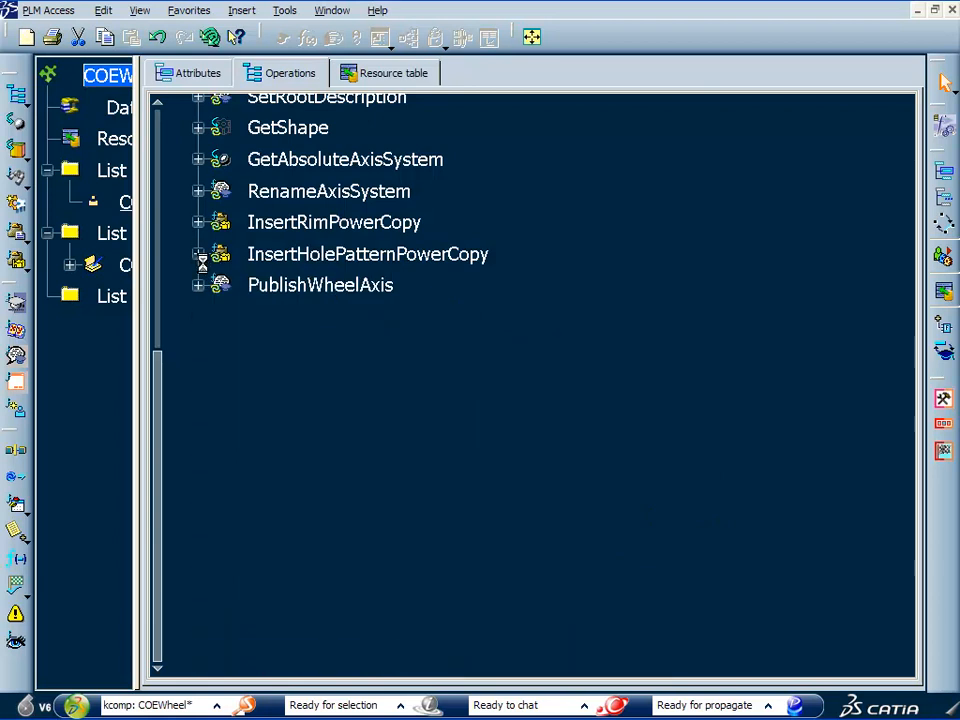
click(198, 286)
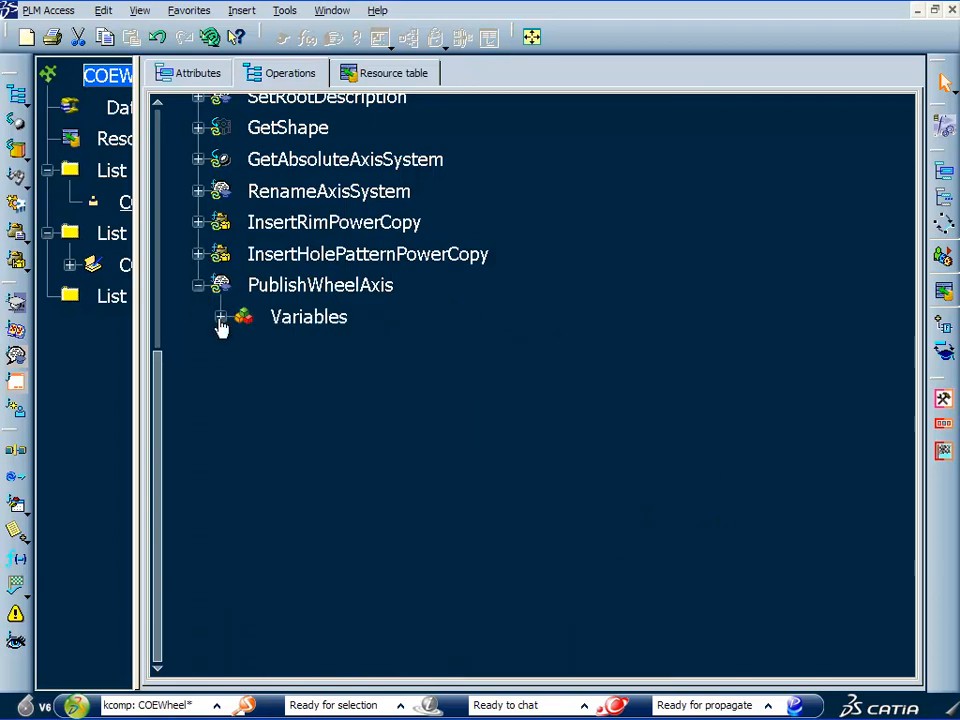
click(220, 318)
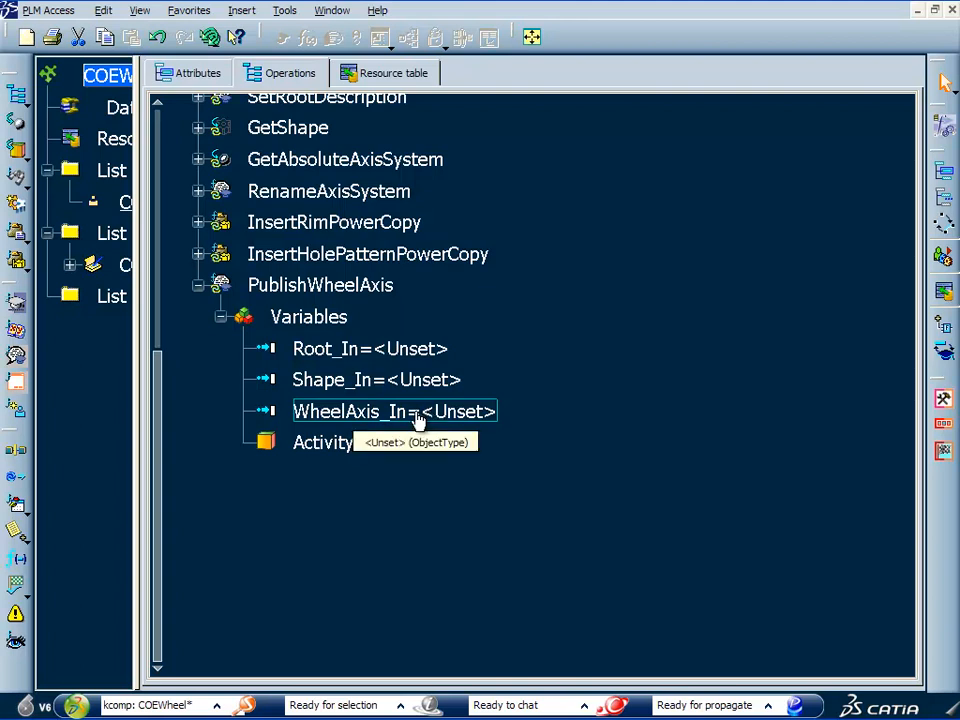
Review the PublishWheelAxis EKL code: its variable declarations, input assignments, and the CreatePublication call with its arguments
click(303, 287)
double_click(303, 287)
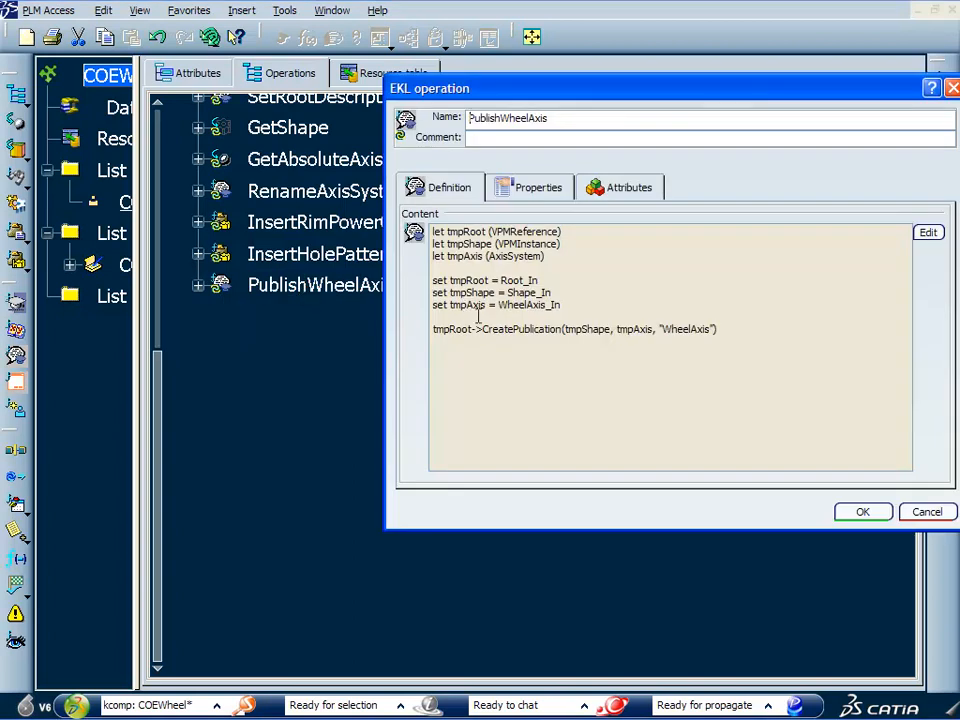
drag(548, 256, 433, 231)
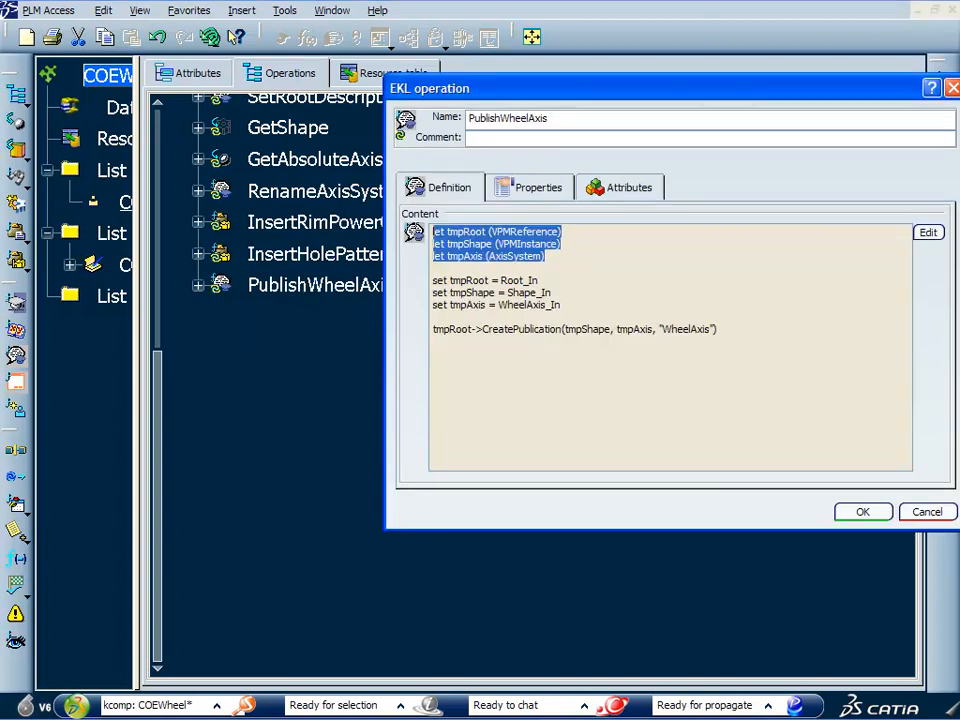
drag(566, 305, 411, 279)
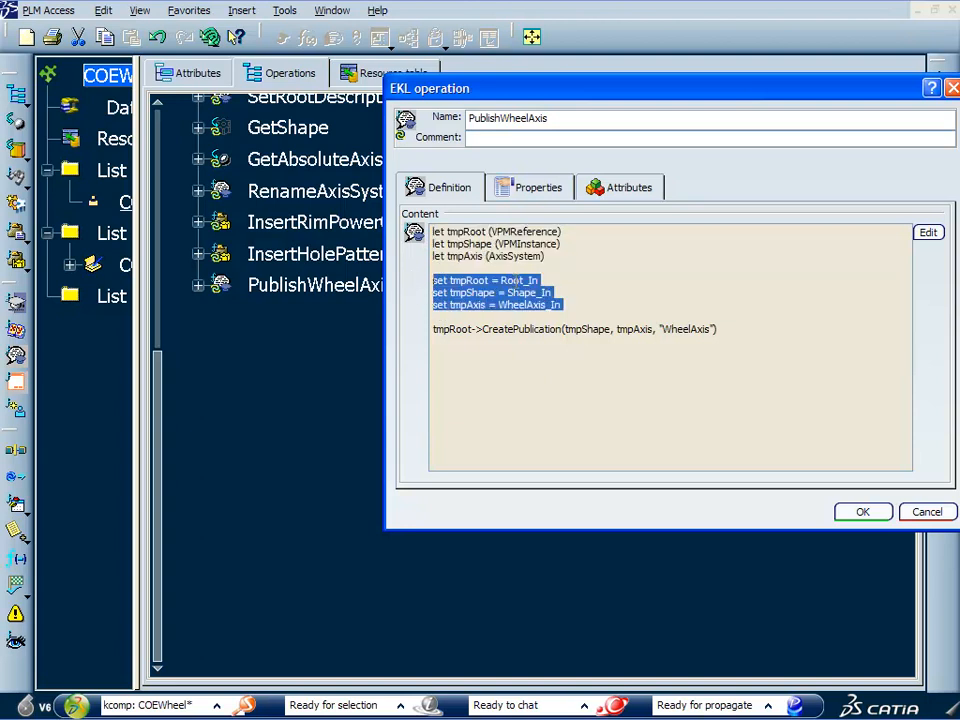
click(199, 288)
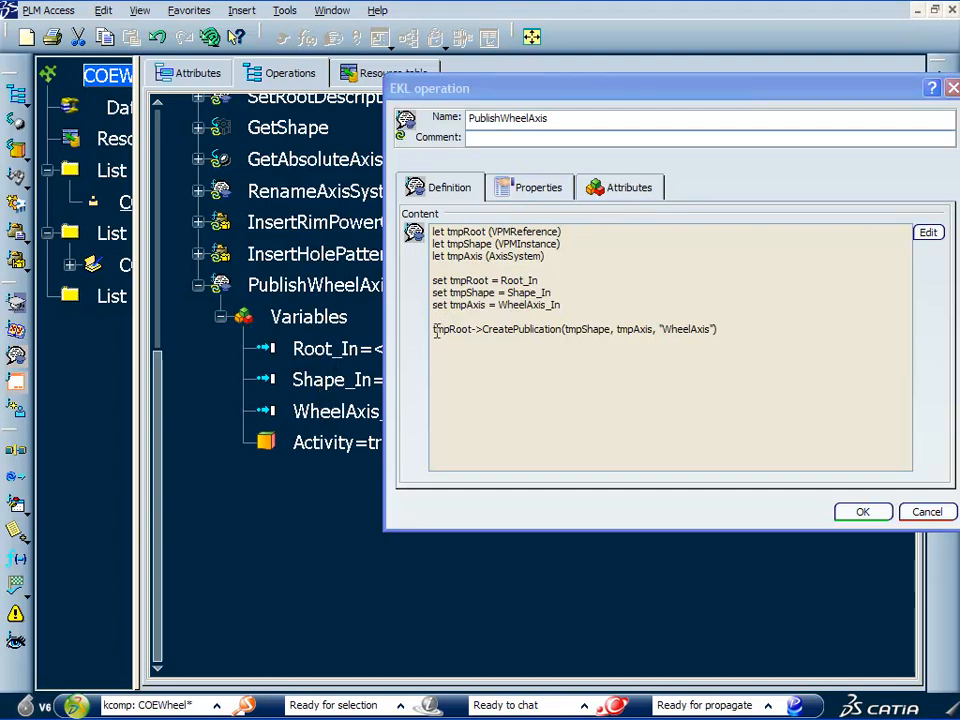
drag(483, 330, 546, 334)
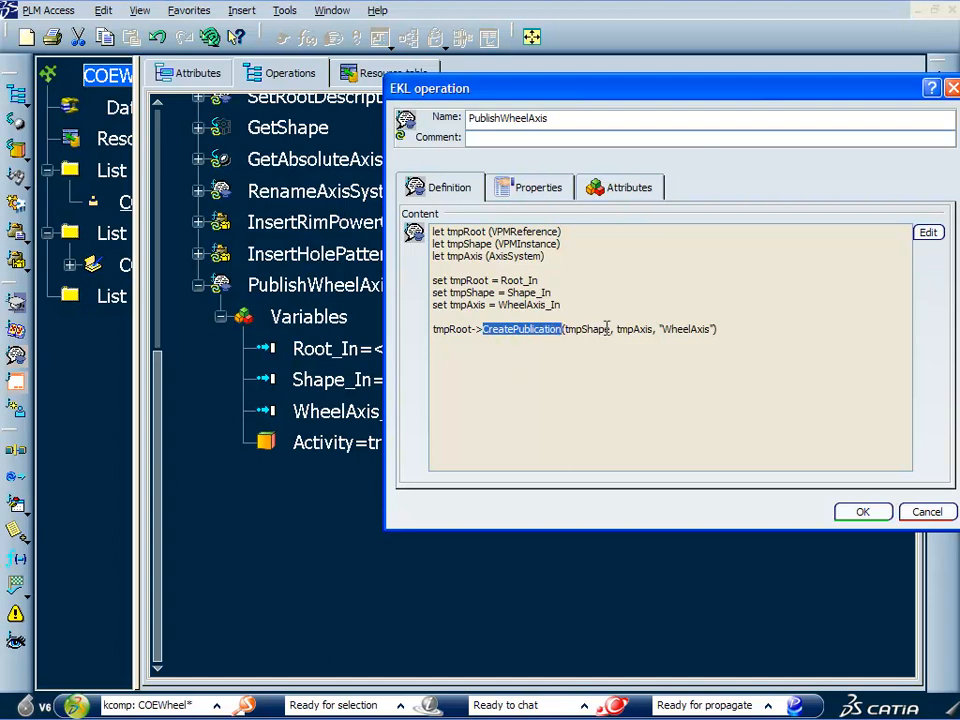
drag(609, 330, 566, 330)
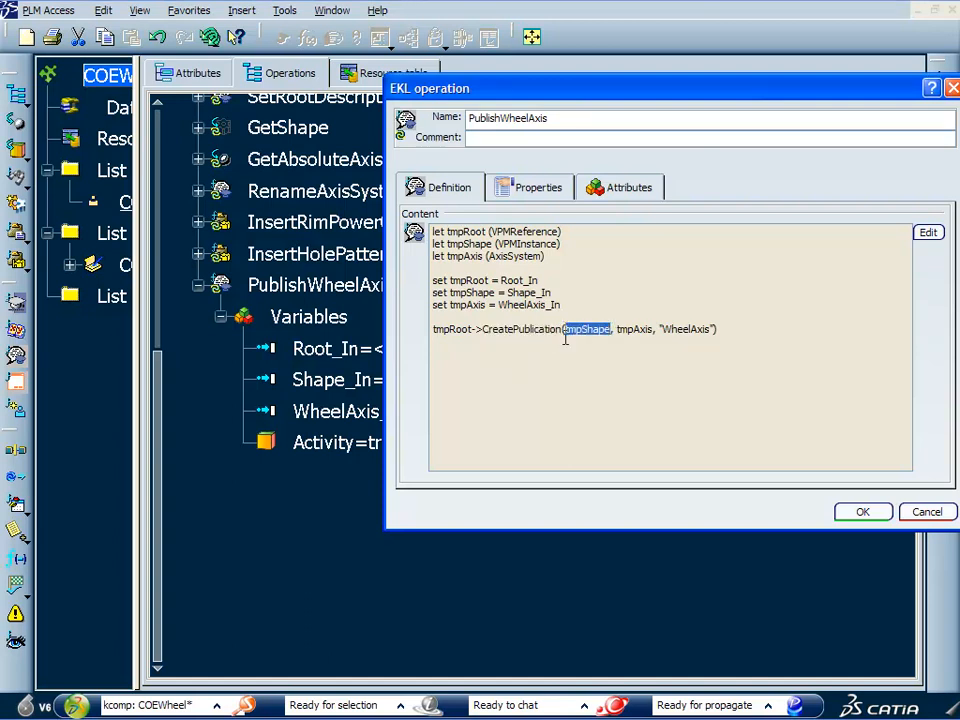
drag(654, 330, 618, 330)
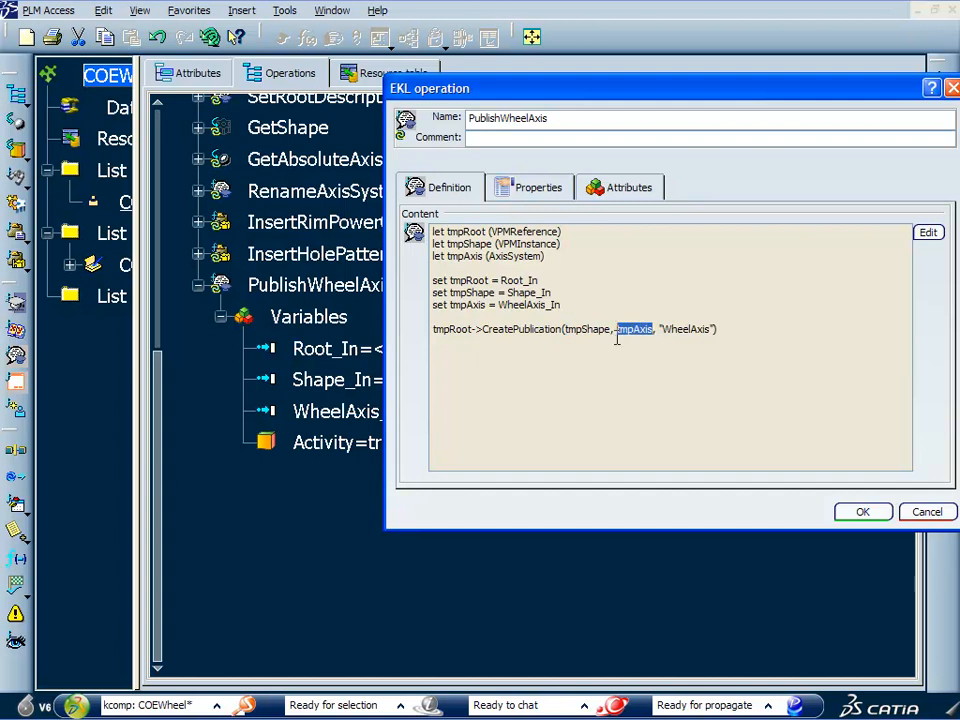
drag(710, 330, 661, 331)
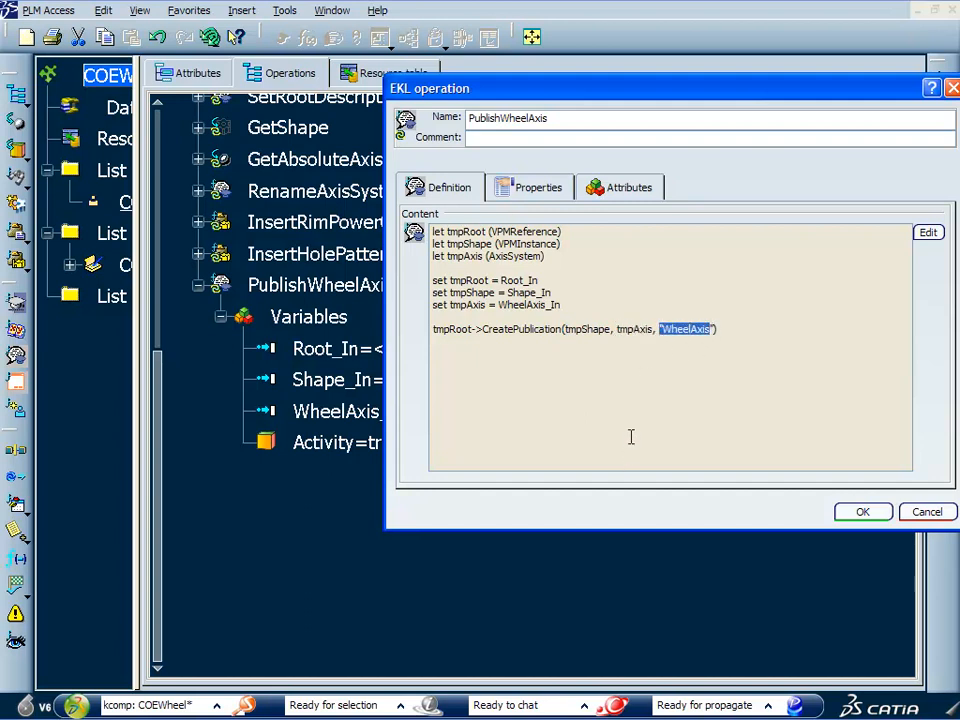
click(857, 510)
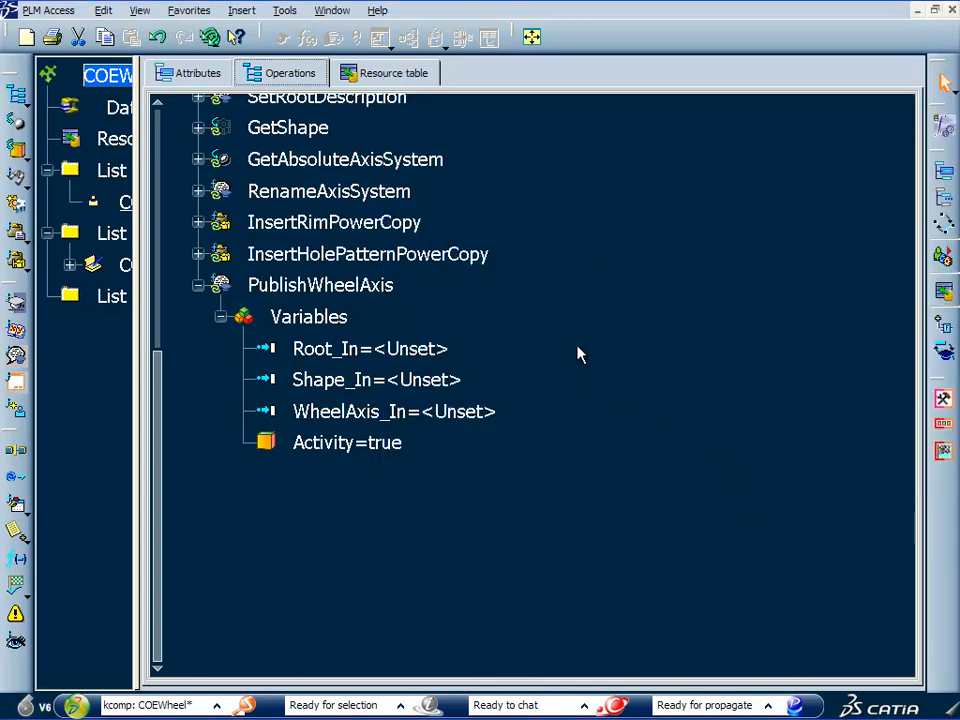
Link PublishWheelAxis's Root_In variable to GetRoot's Link output and refresh the operation's variable list
drag(161, 426, 161, 302)
right_click(410, 555)
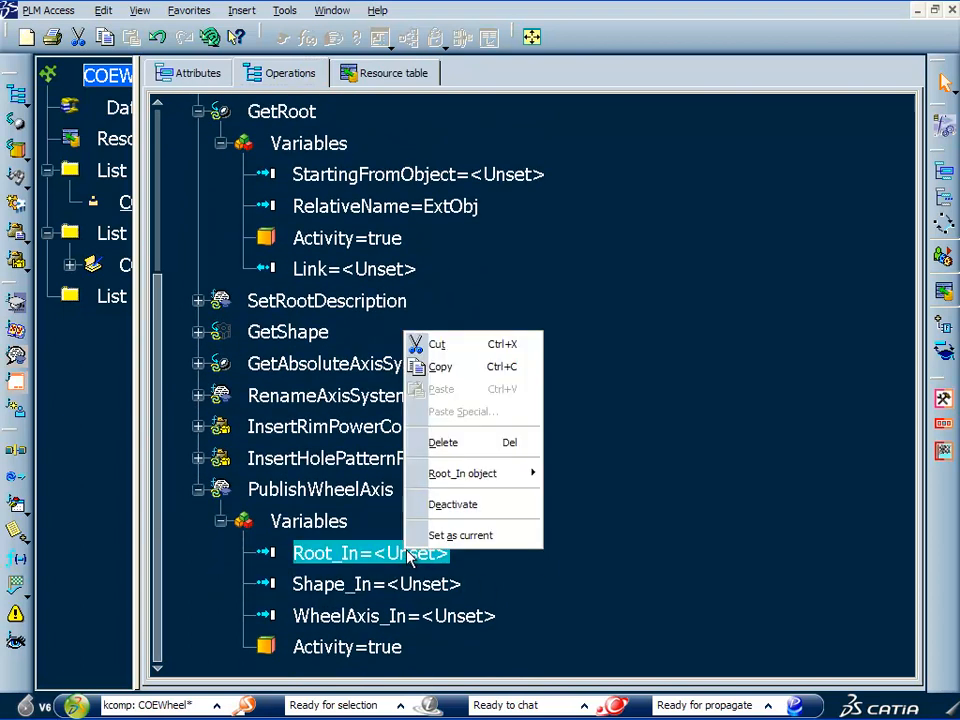
mouse_move(510, 476)
click(590, 503)
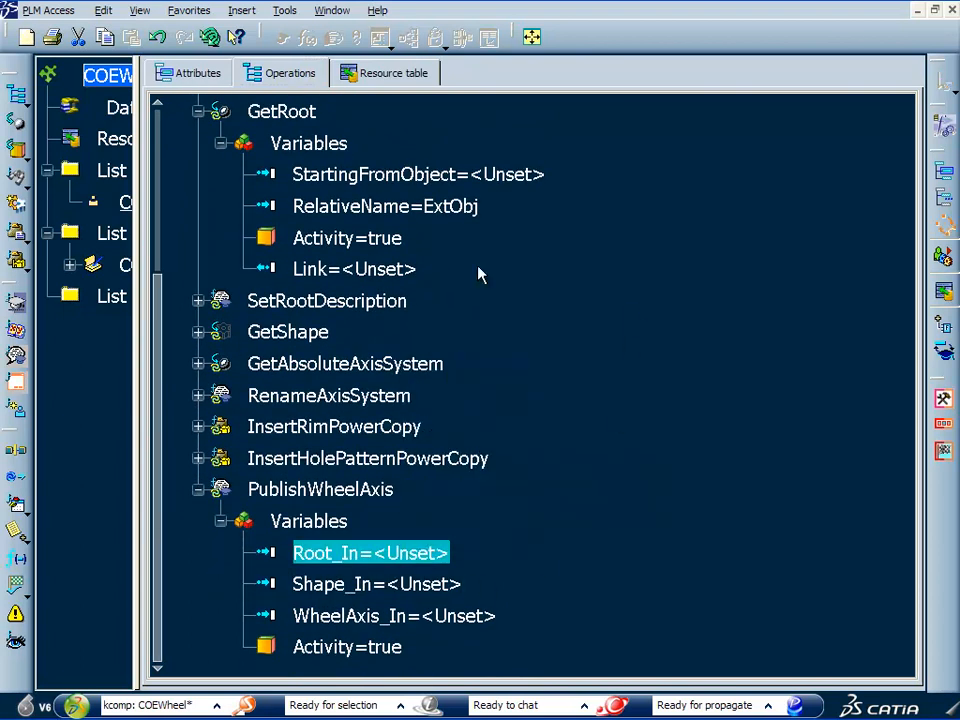
click(198, 111)
click(220, 363)
click(220, 363)
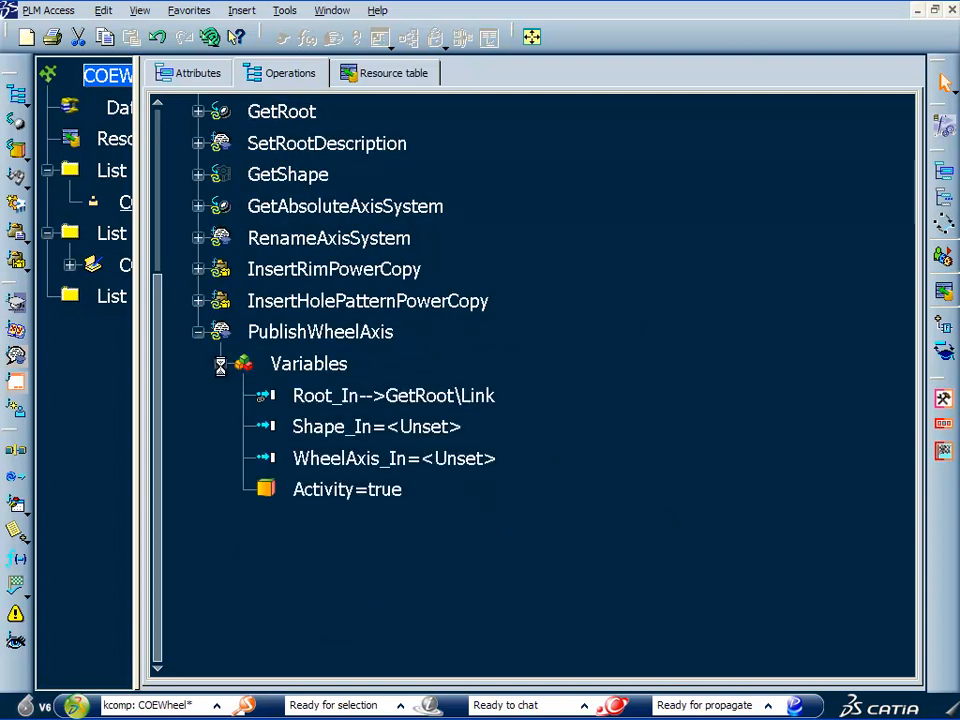
Link PublishWheelAxis's Shape_In variable to GetShape's Link output and refresh the variable list
right_click(340, 427)
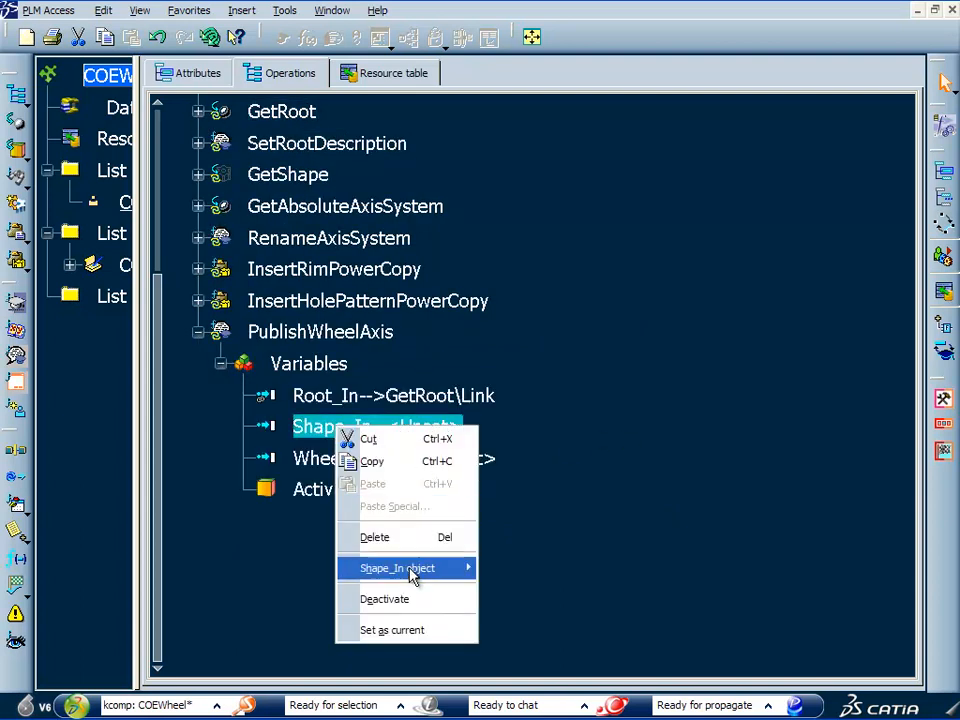
mouse_move(413, 578)
click(500, 598)
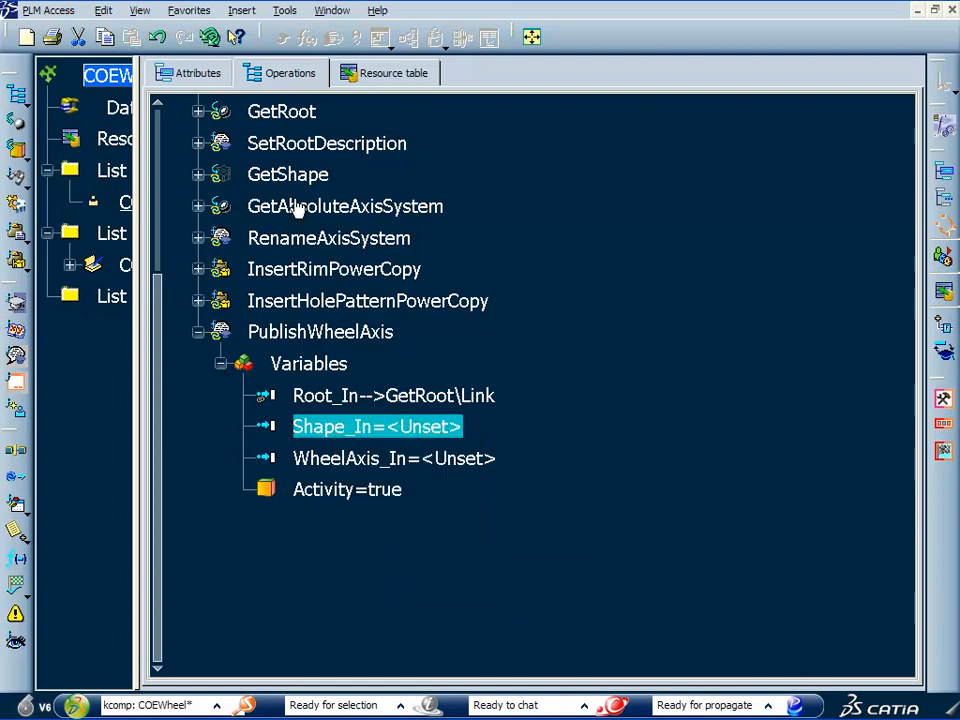
click(198, 175)
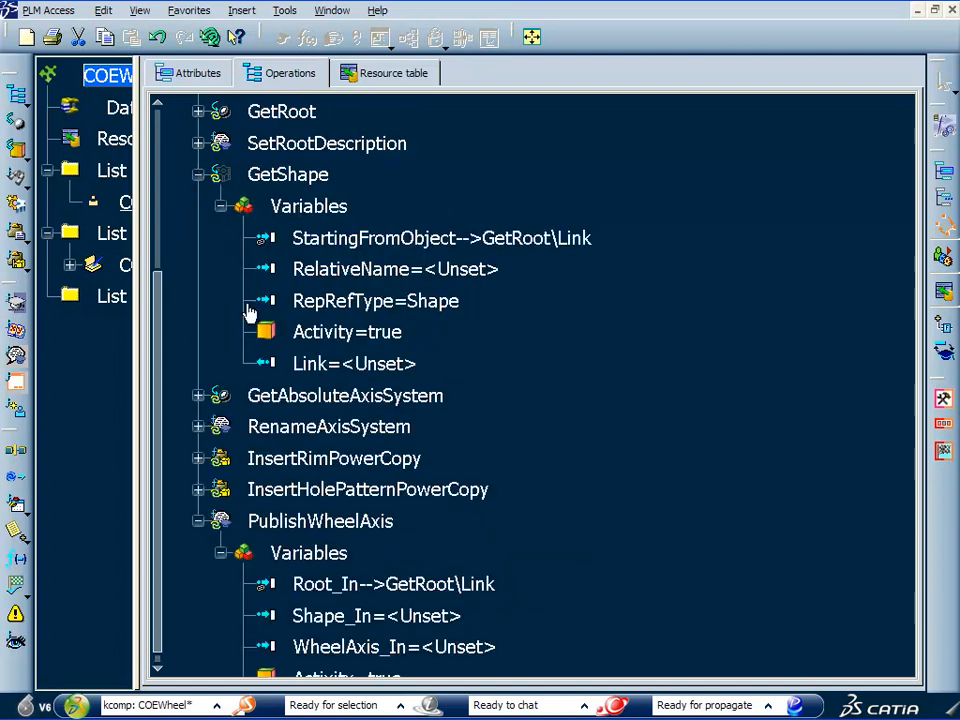
click(199, 175)
click(221, 364)
click(221, 364)
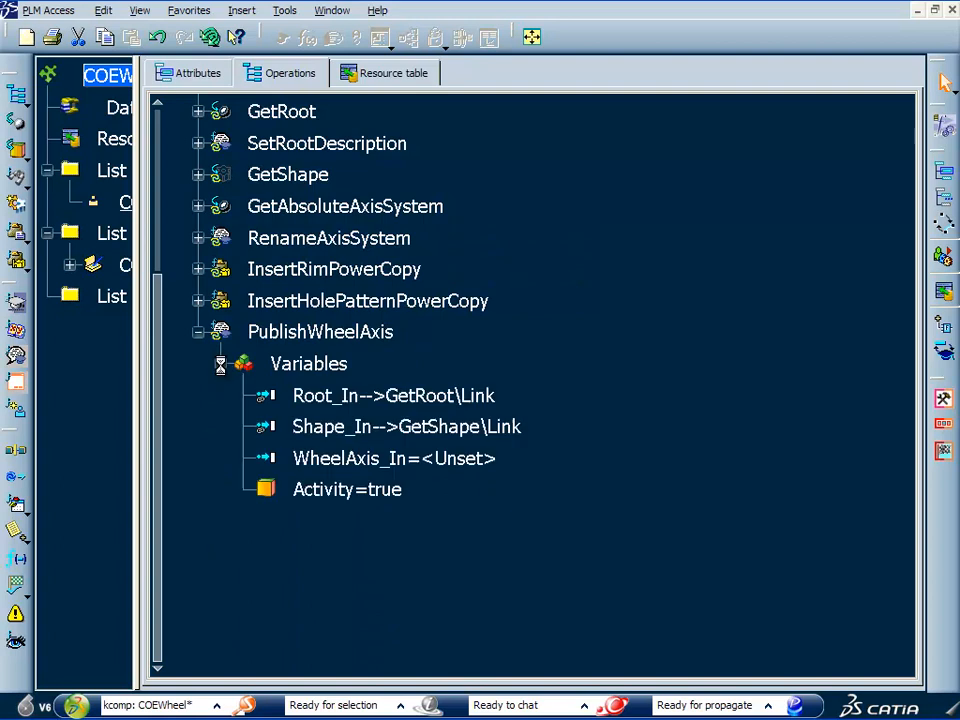
Link PublishWheelAxis's WheelAxis_In variable to RenameAxisSystem's Axis_Out output, refresh the variable list, and collapse the operation
right_click(463, 458)
mouse_move(588, 600)
click(657, 630)
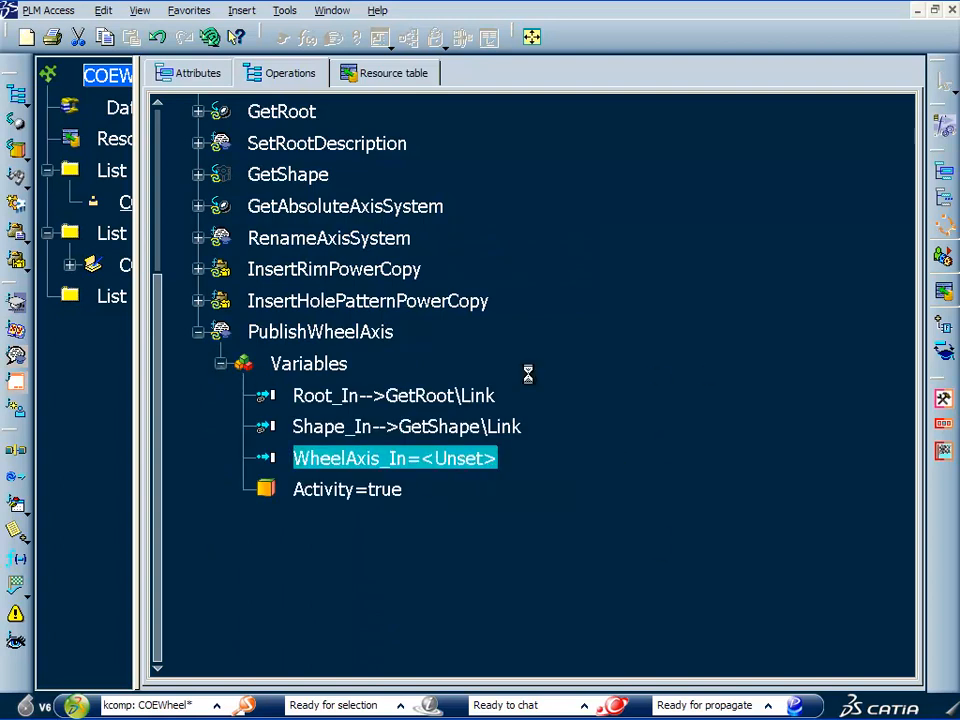
click(197, 238)
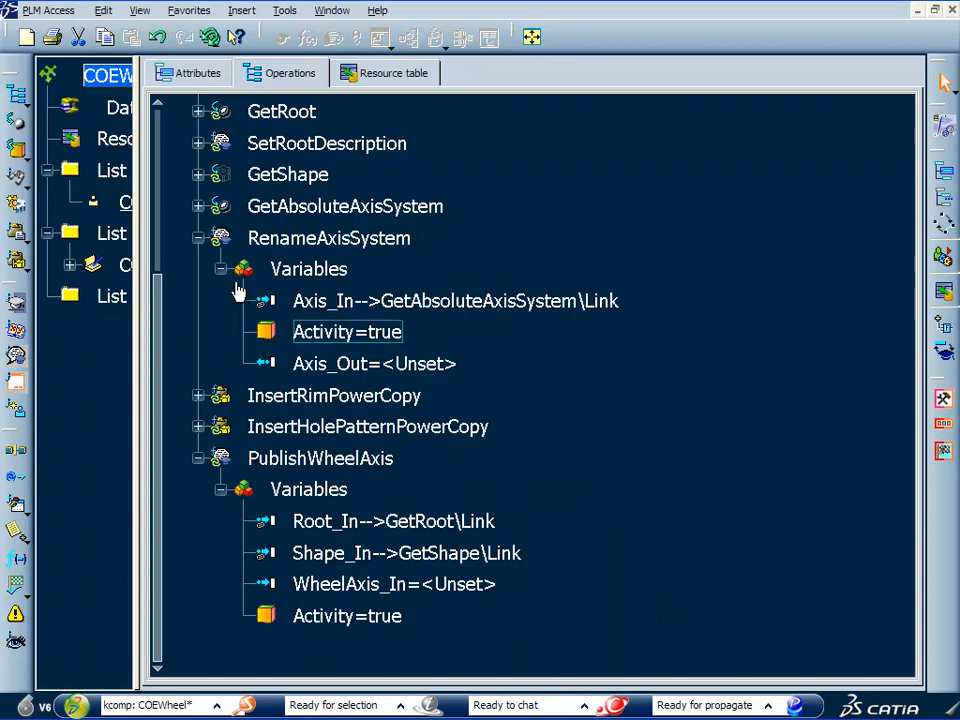
click(197, 238)
click(221, 366)
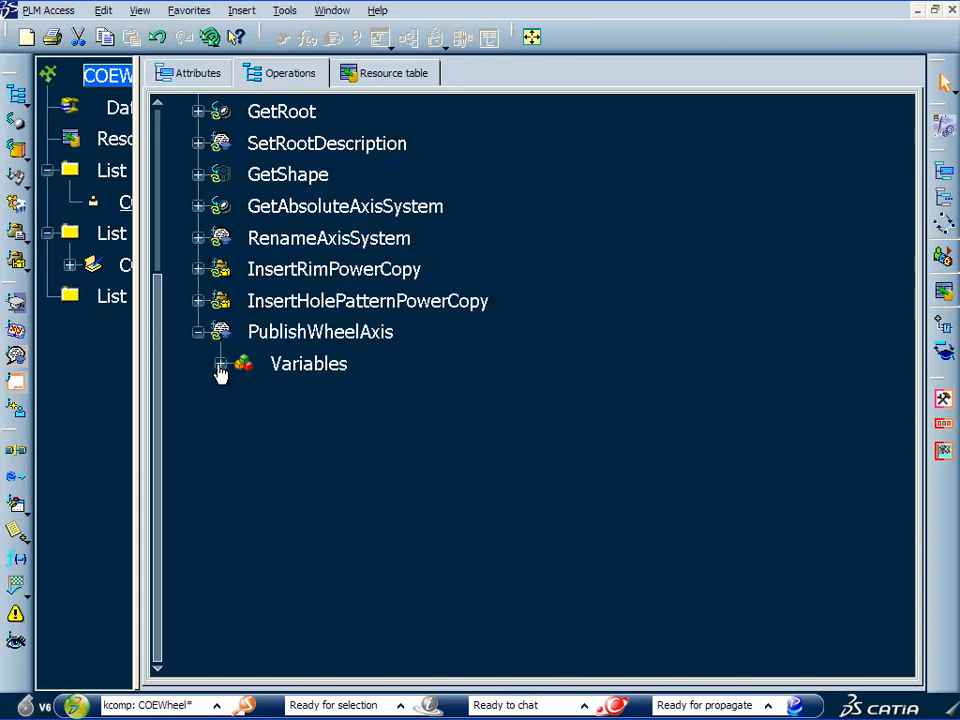
click(221, 366)
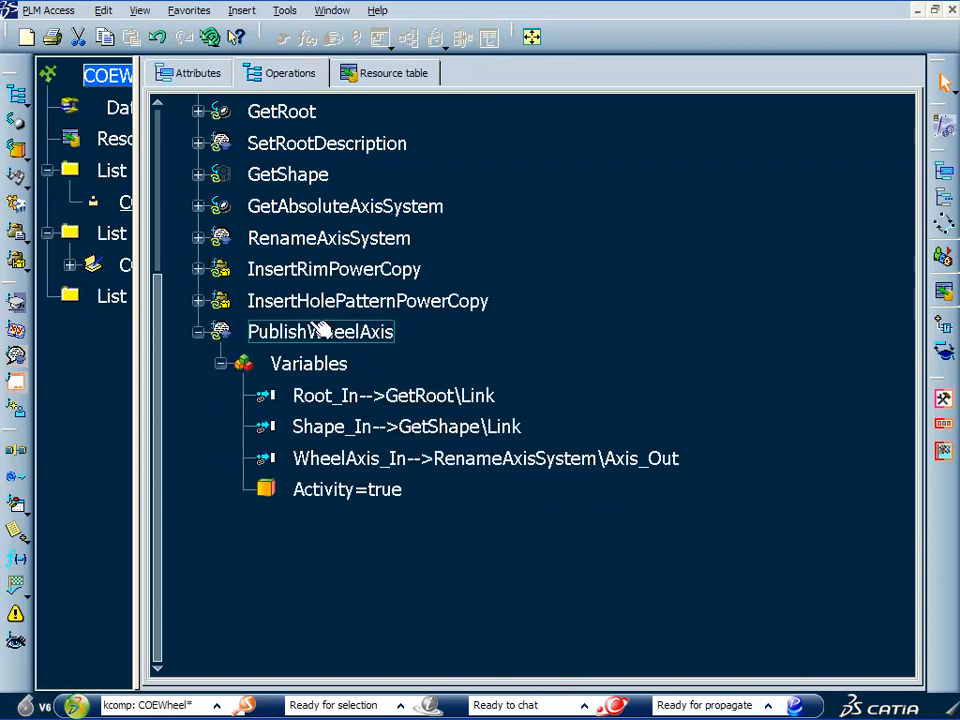
click(198, 332)
scroll(150, 200, up, 3)
scroll(146, 164, up, 1)
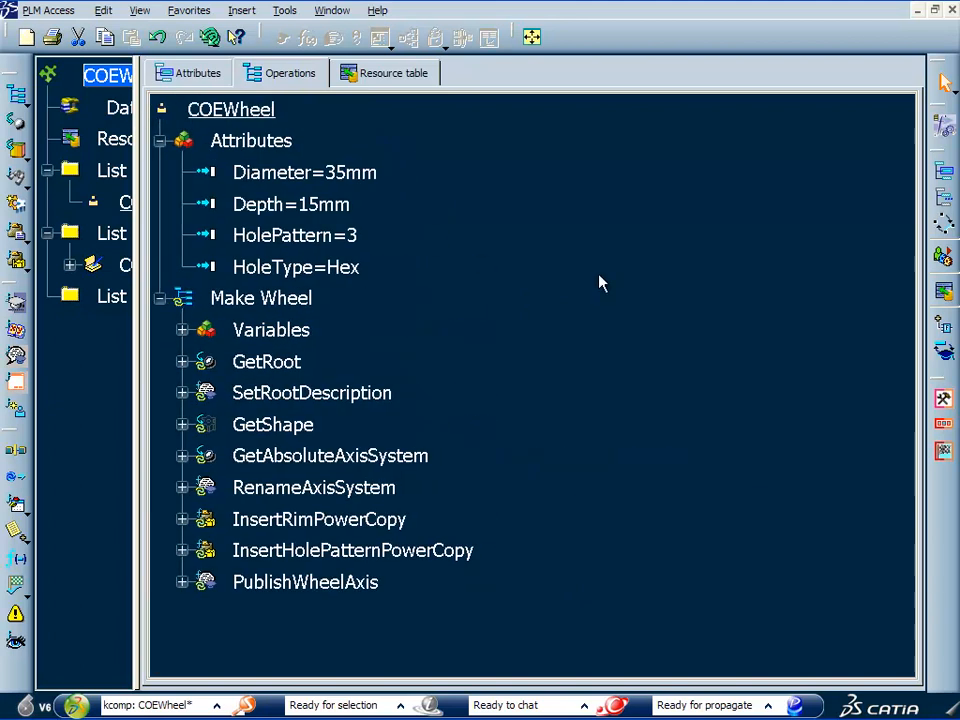
Examine the custom workbench categories DemoWB, NewWB and test and the workbenches they contain
click(745, 708)
click(77, 706)
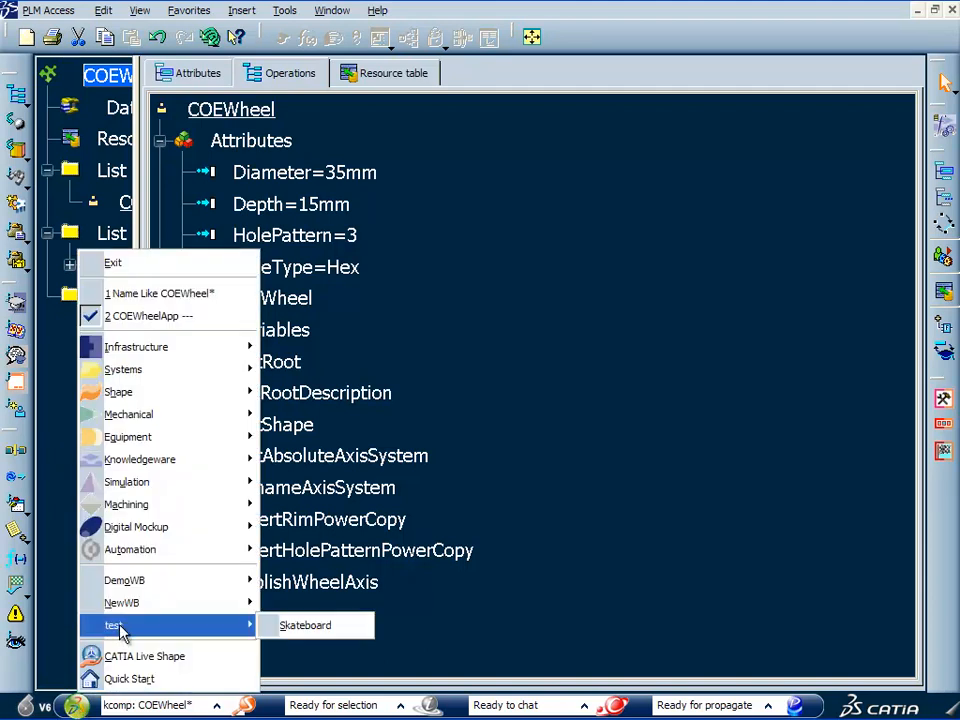
mouse_move(132, 606)
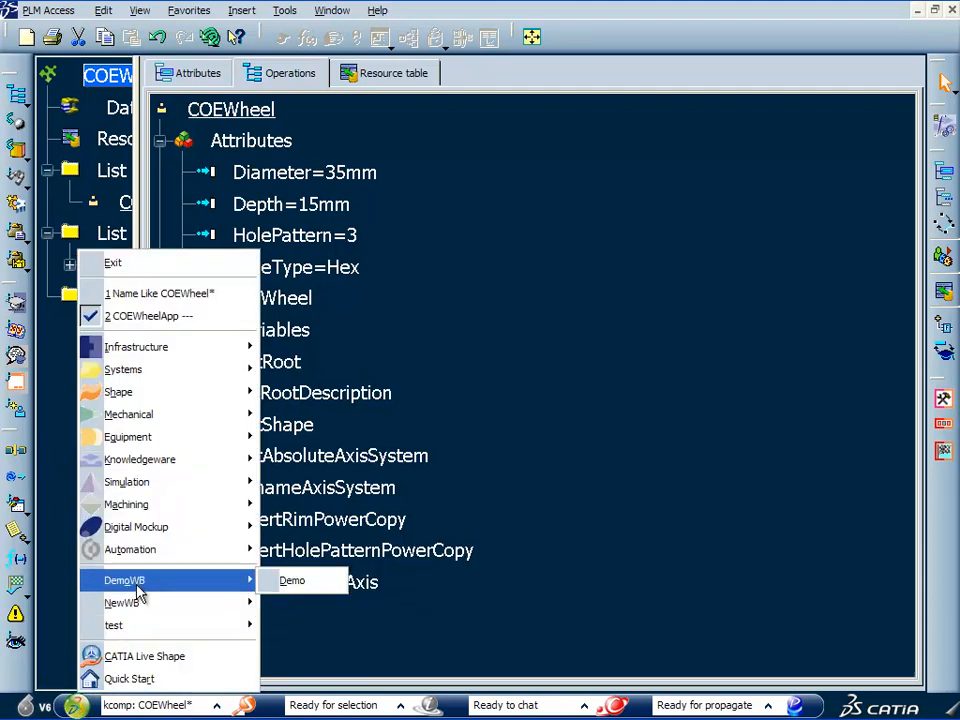
mouse_move(135, 628)
mouse_move(133, 584)
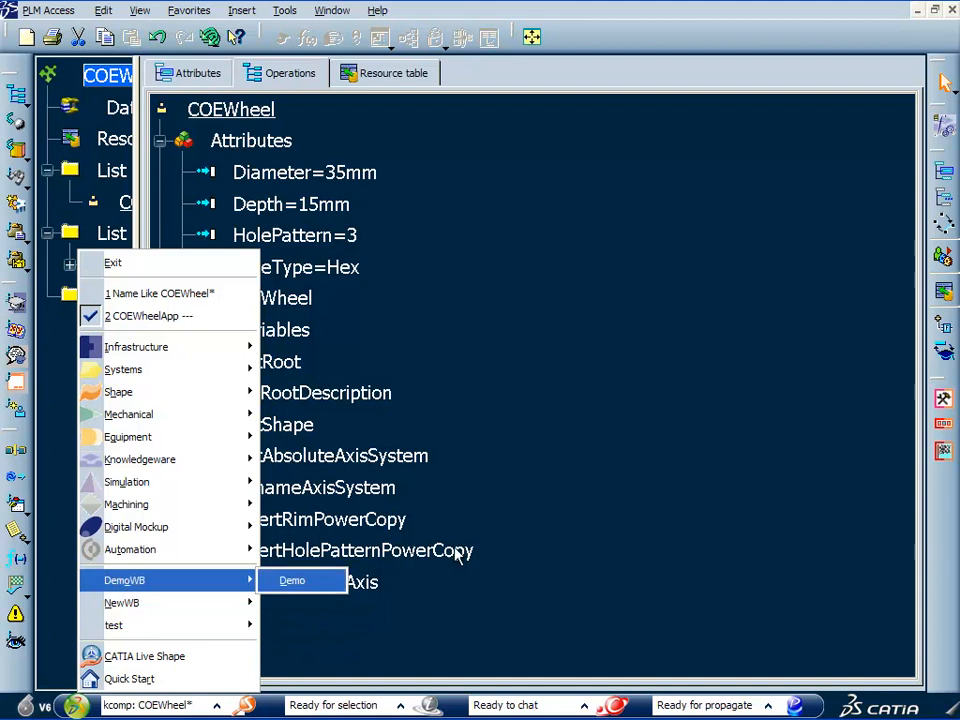
click(578, 544)
Create a workbench definition with identifier COEWheel, start menu category BuildWheel, and Product as the parent workshop
drag(943, 383, 806, 206)
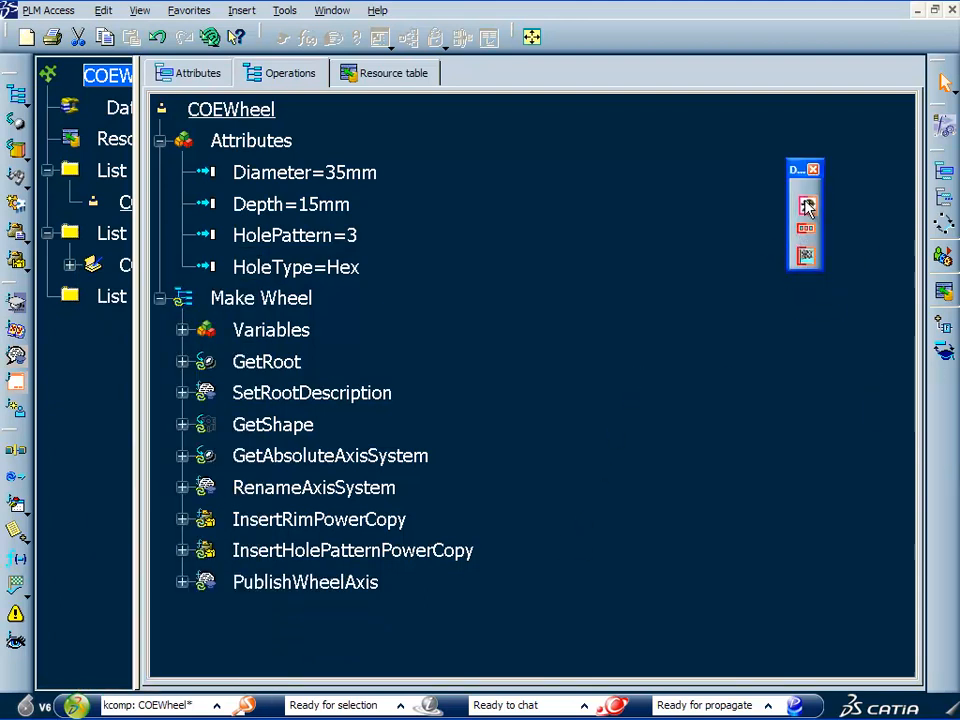
click(807, 205)
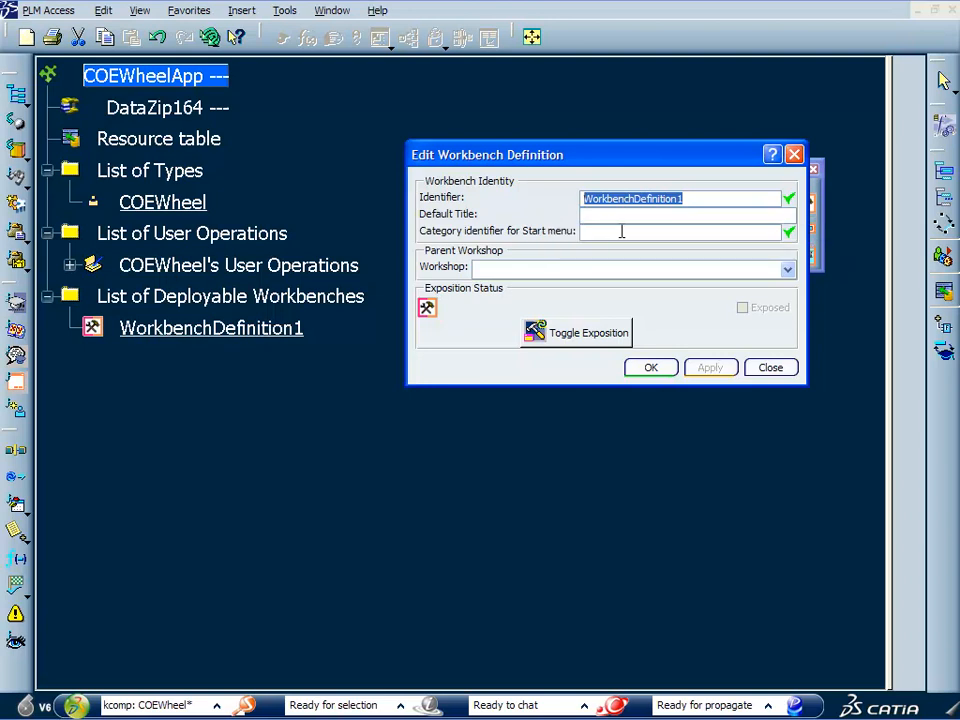
text(COEWheel)
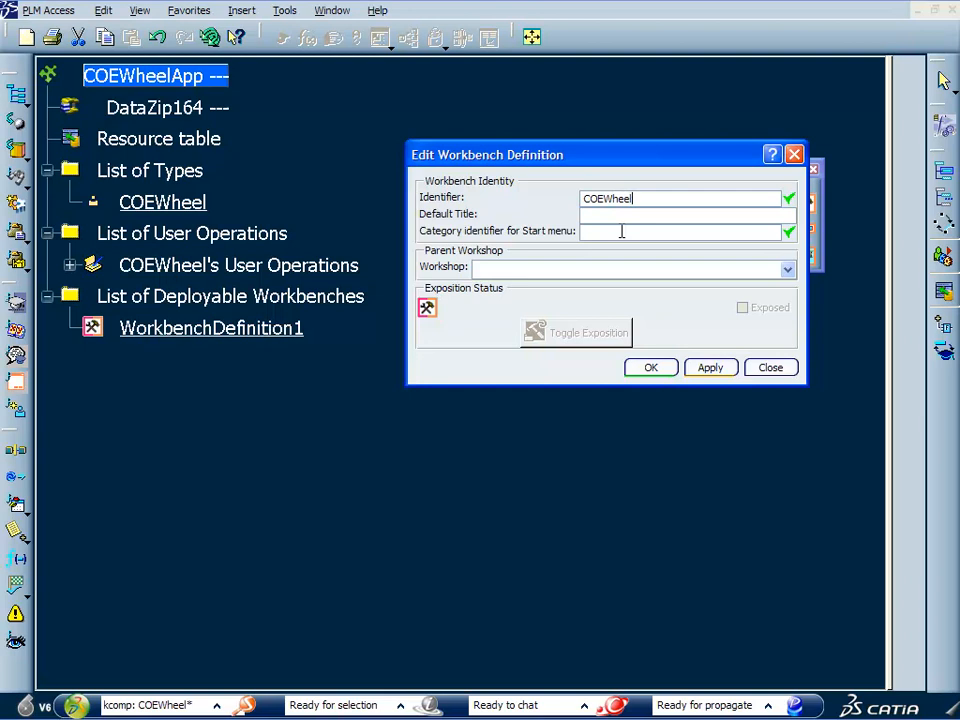
click(646, 231)
click(788, 270)
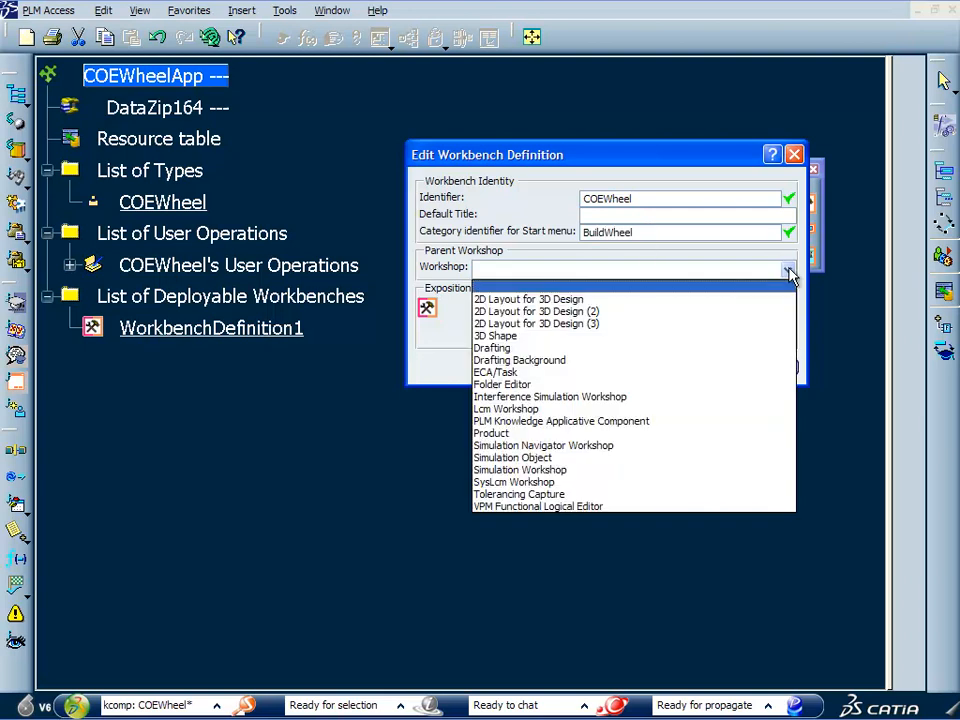
click(515, 435)
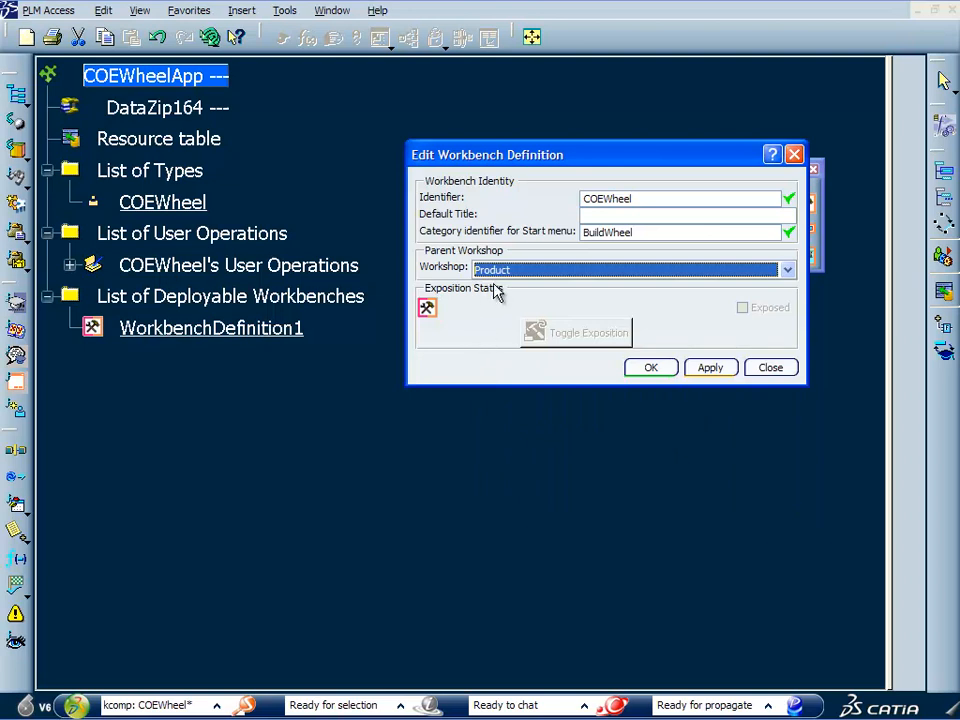
Apply the COEWheel workbench definition, toggle its exposition on, and confirm the definition
click(709, 367)
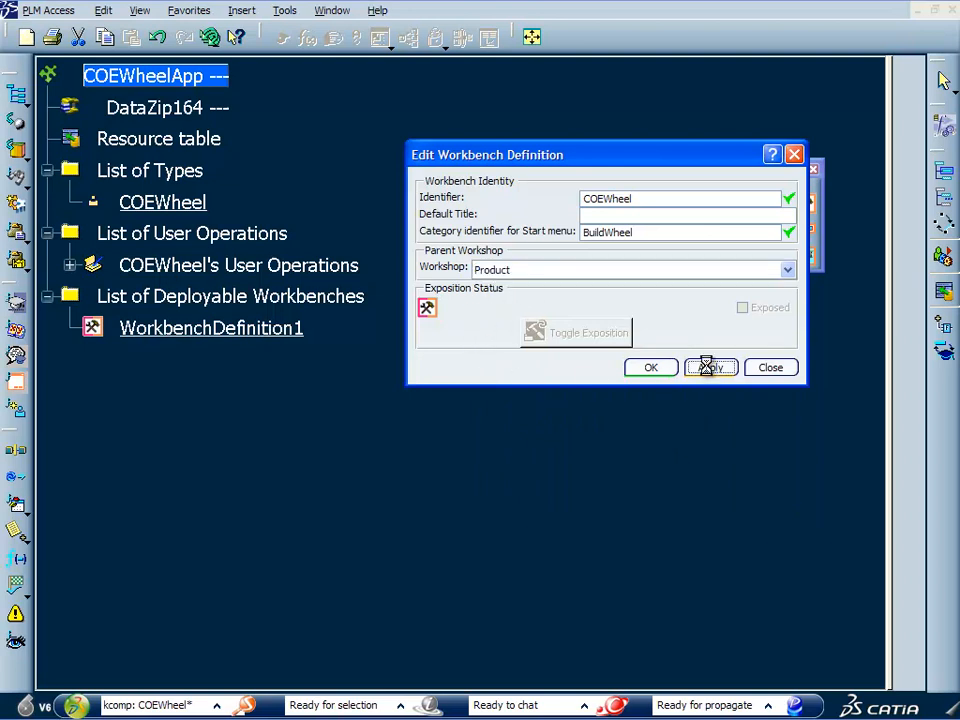
click(592, 334)
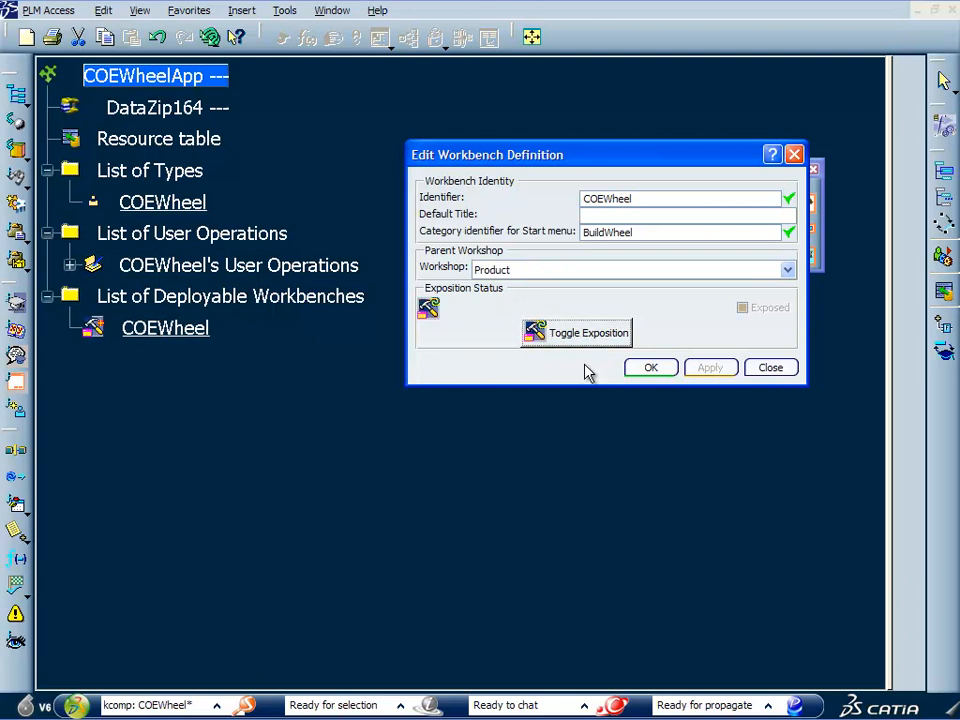
click(660, 369)
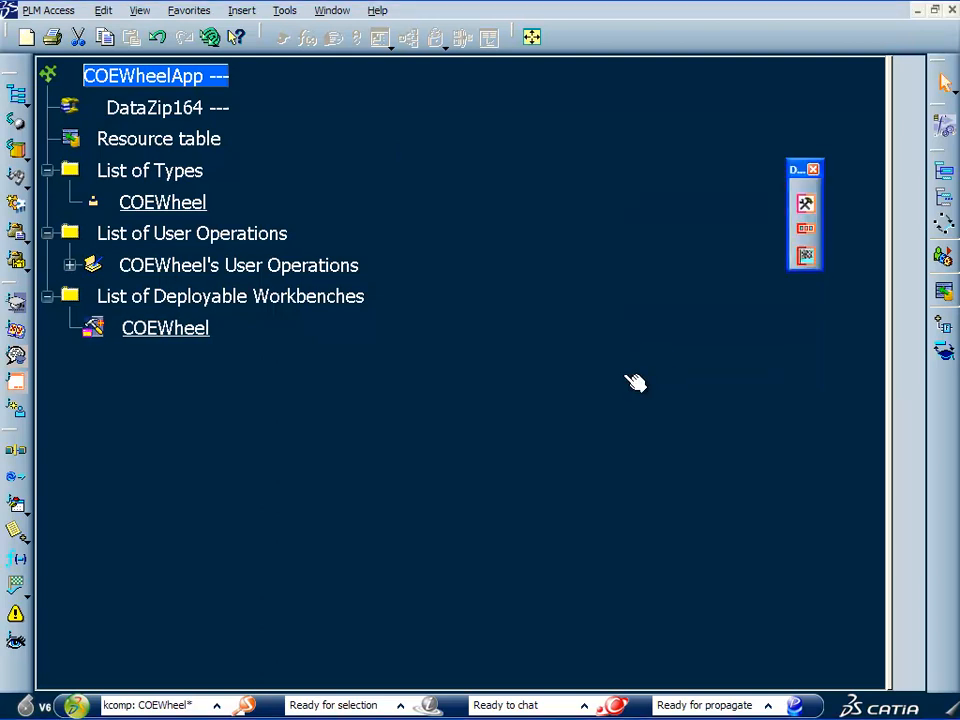
Propagate the COEWheelApp changes to the vault and check the BuildWheel category for the COEWheel workbench
click(796, 706)
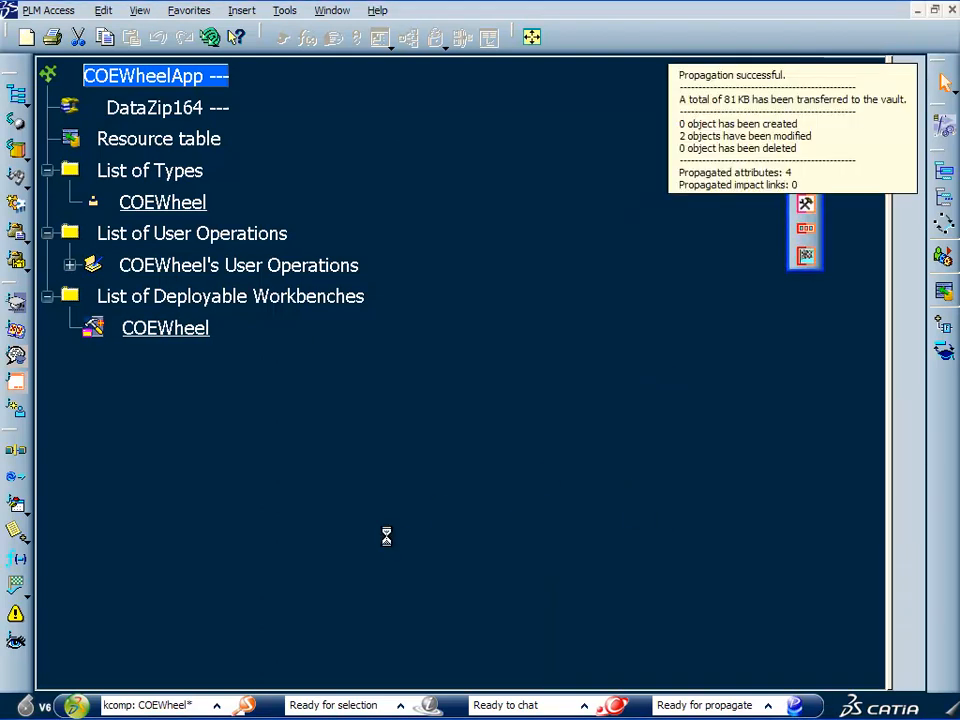
click(77, 706)
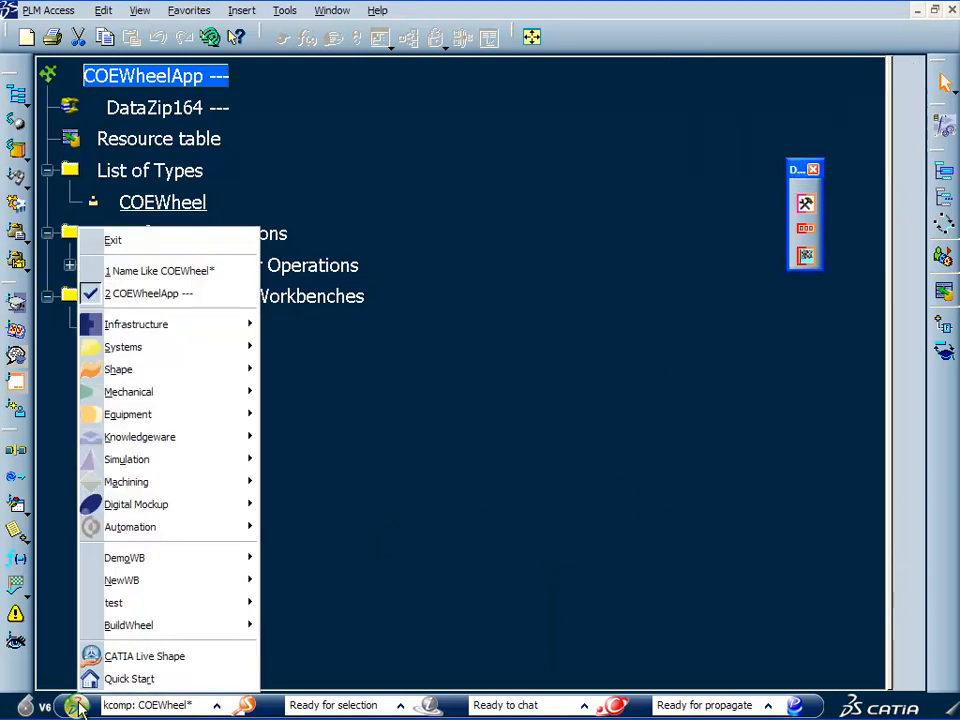
mouse_move(110, 628)
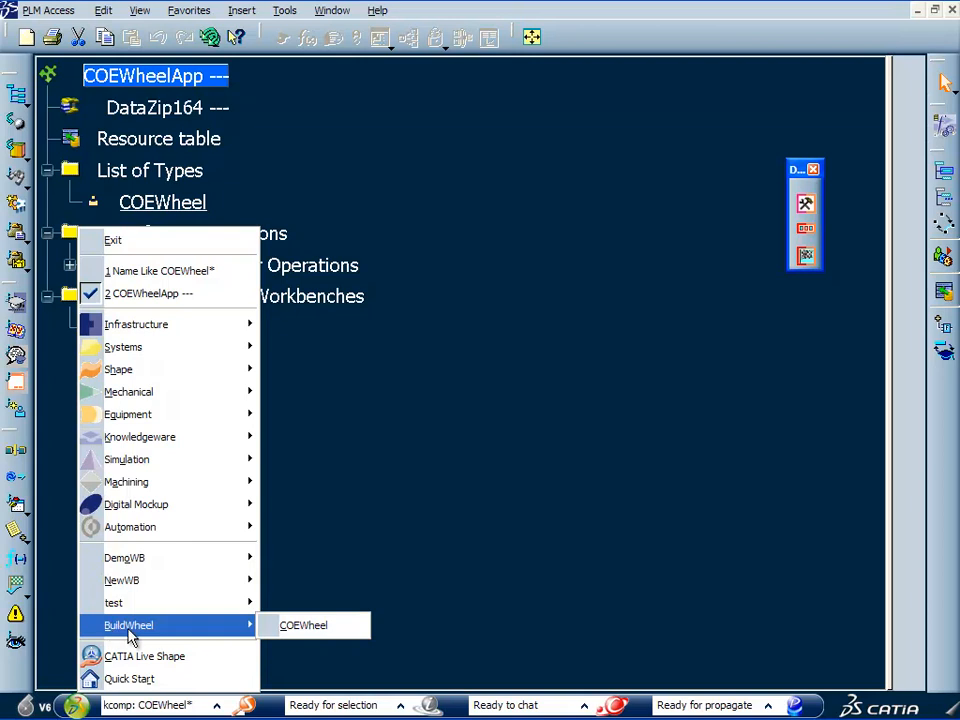
Start the COEWheel workbench from the BuildWheel category and create a new 3D Part with the default properties
click(350, 632)
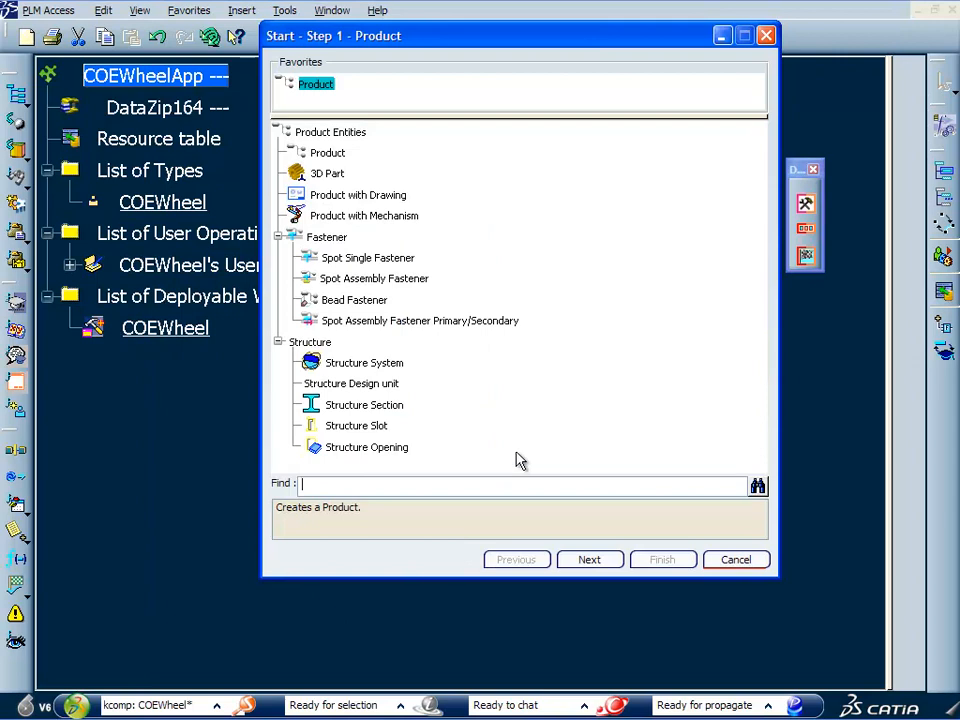
double_click(337, 178)
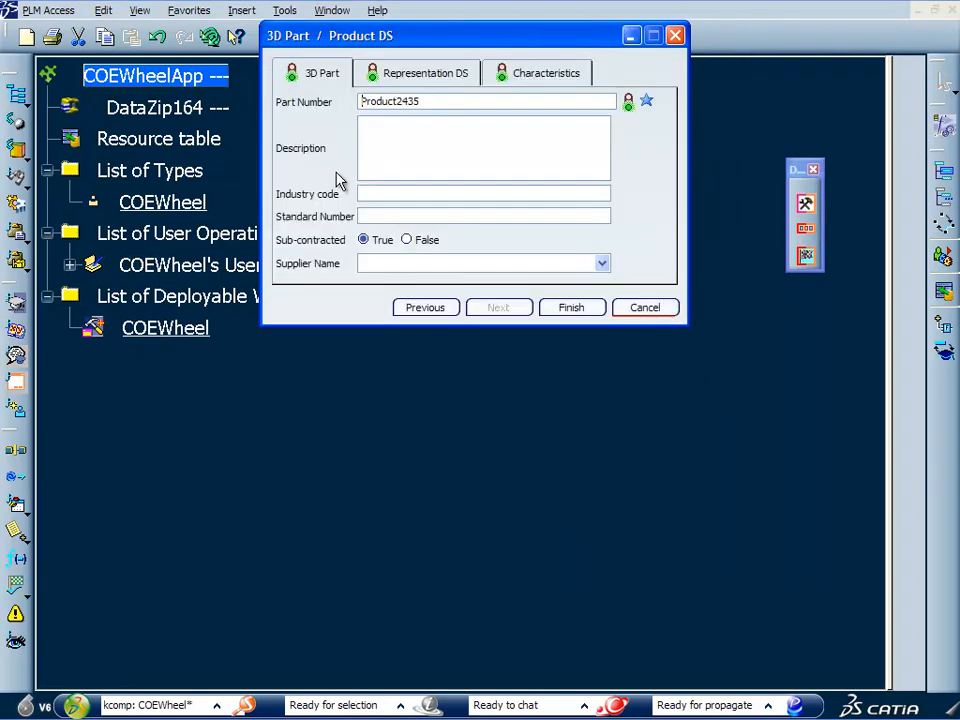
click(572, 308)
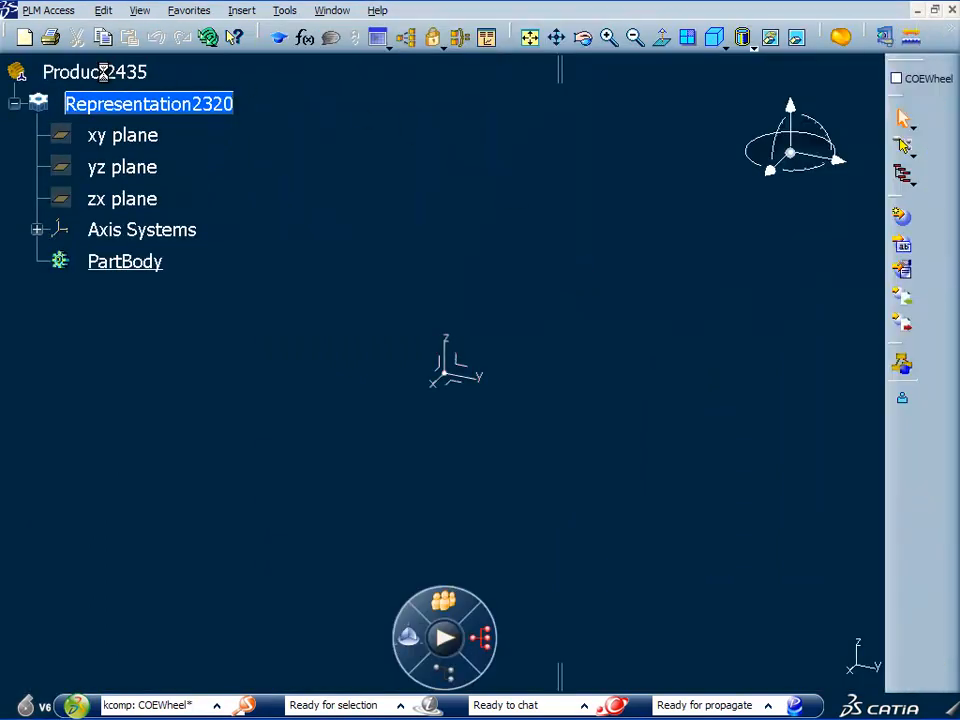
drag(556, 76, 304, 74)
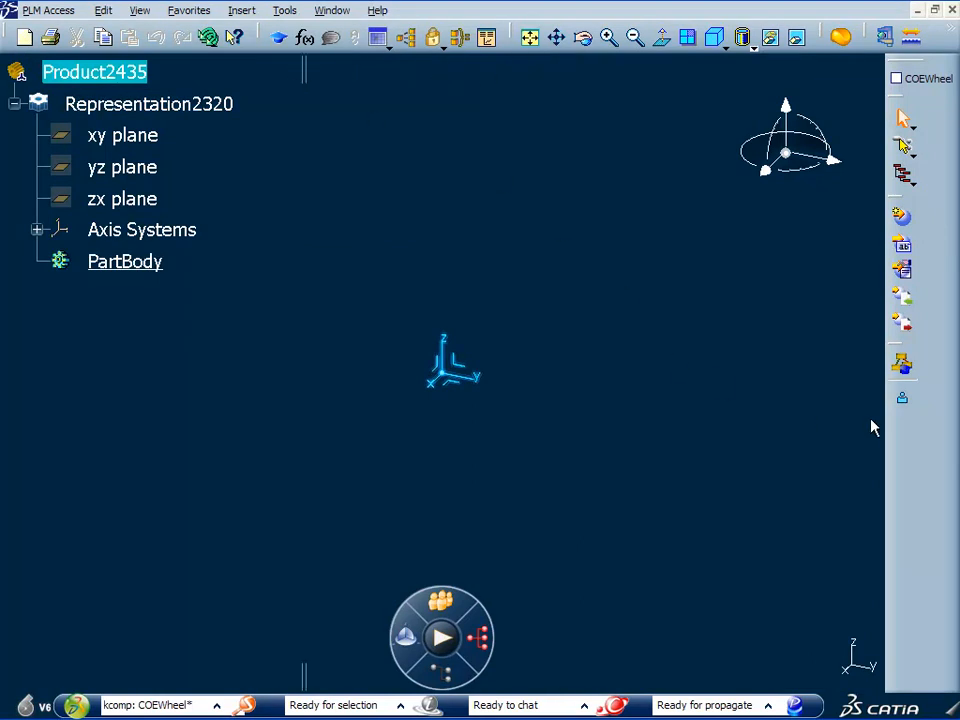
Insert a COEWheel object with a default engineering specification and expand its Variables in the tree
click(903, 399)
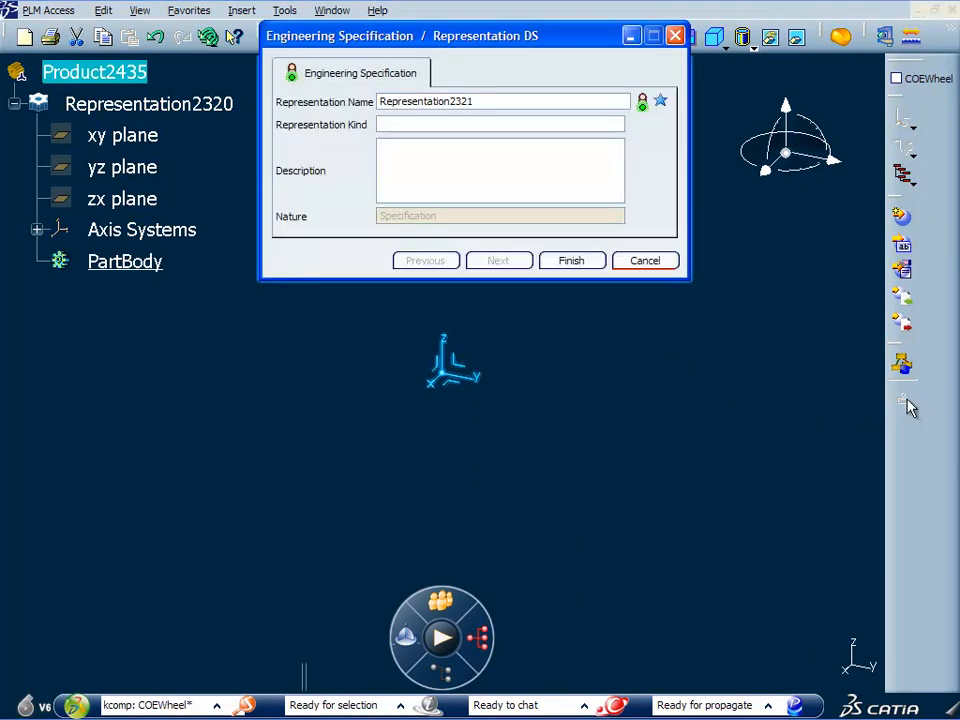
click(576, 262)
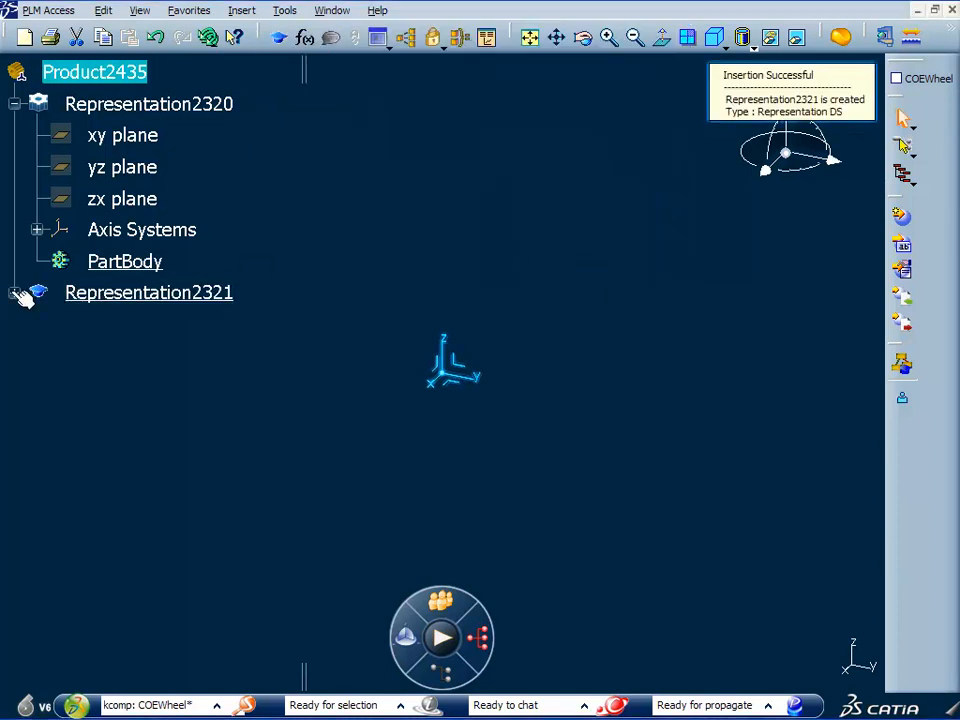
click(15, 294)
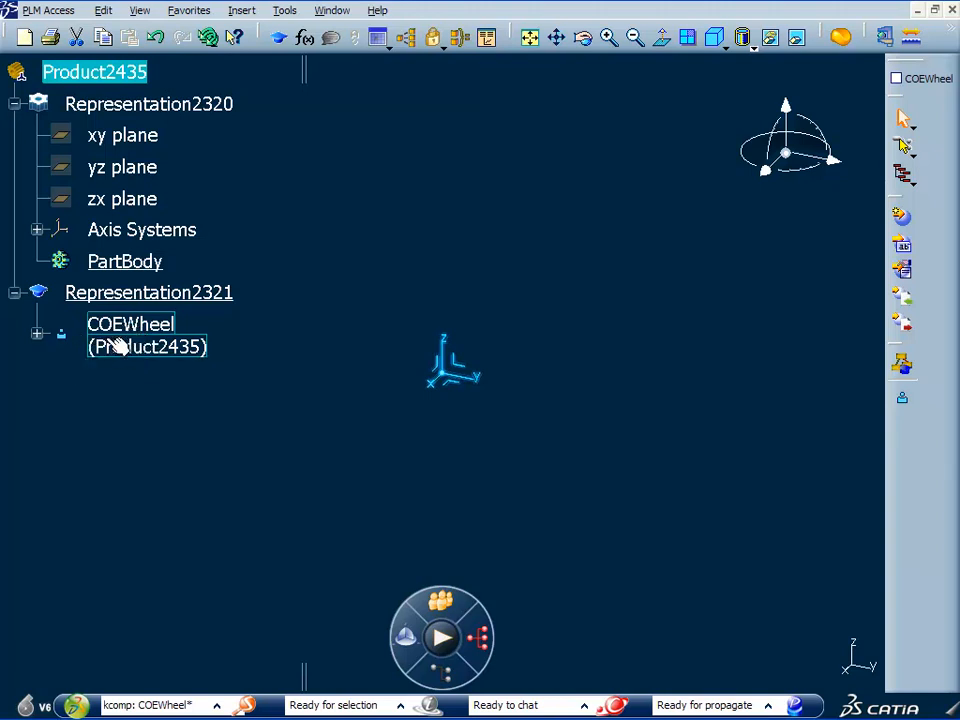
click(36, 335)
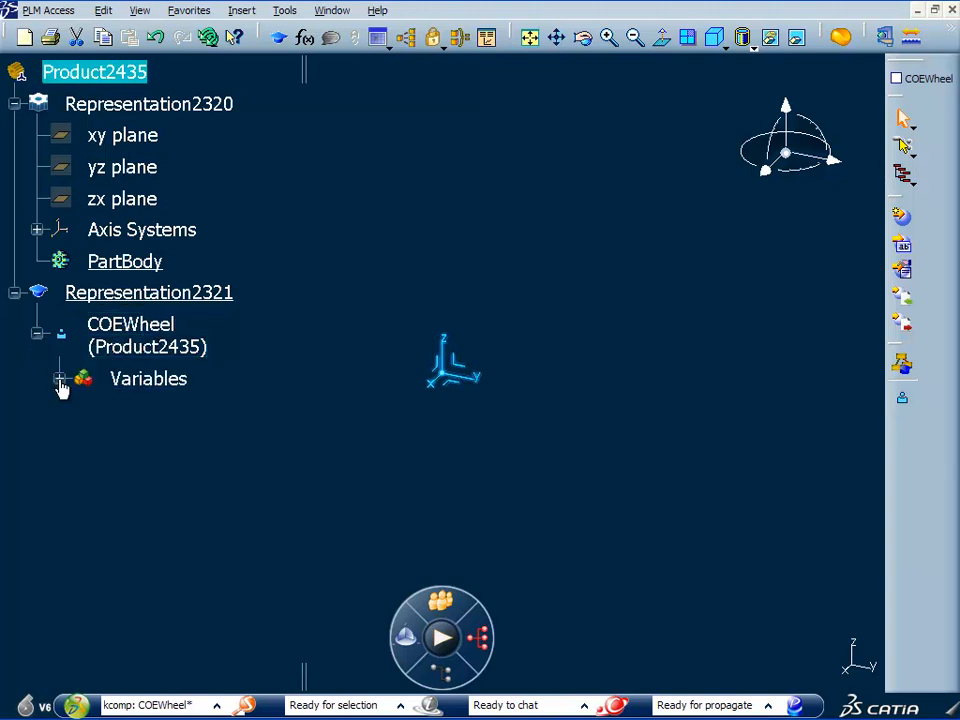
click(60, 381)
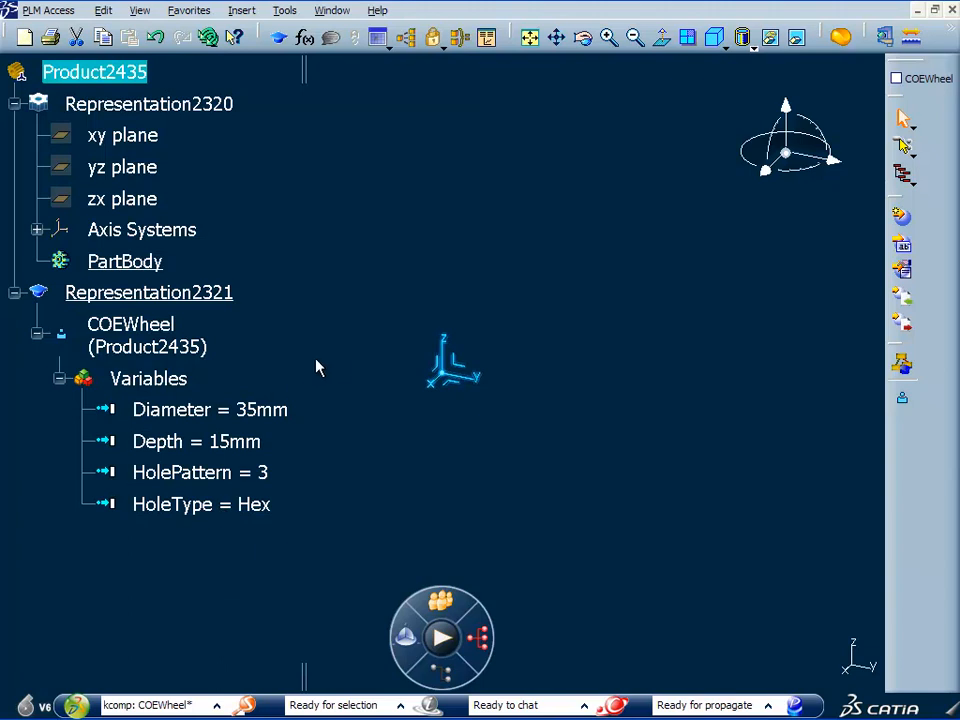
Try to set the COEWheel object's Diameter variable to 33 mm
double_click(262, 412)
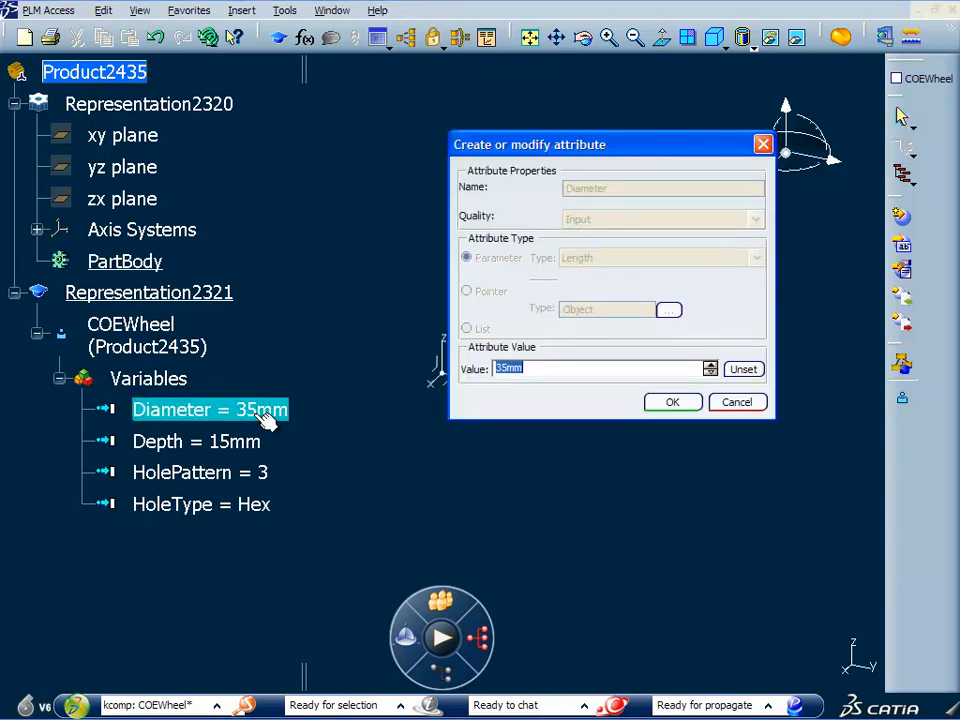
text(33)
key(Return)
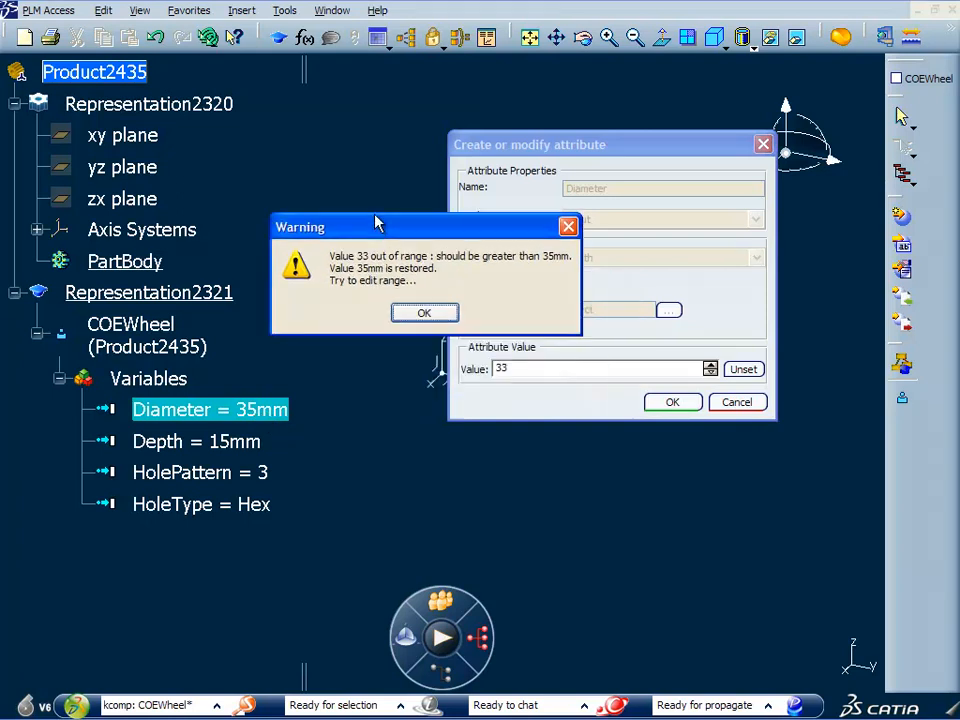
click(410, 272)
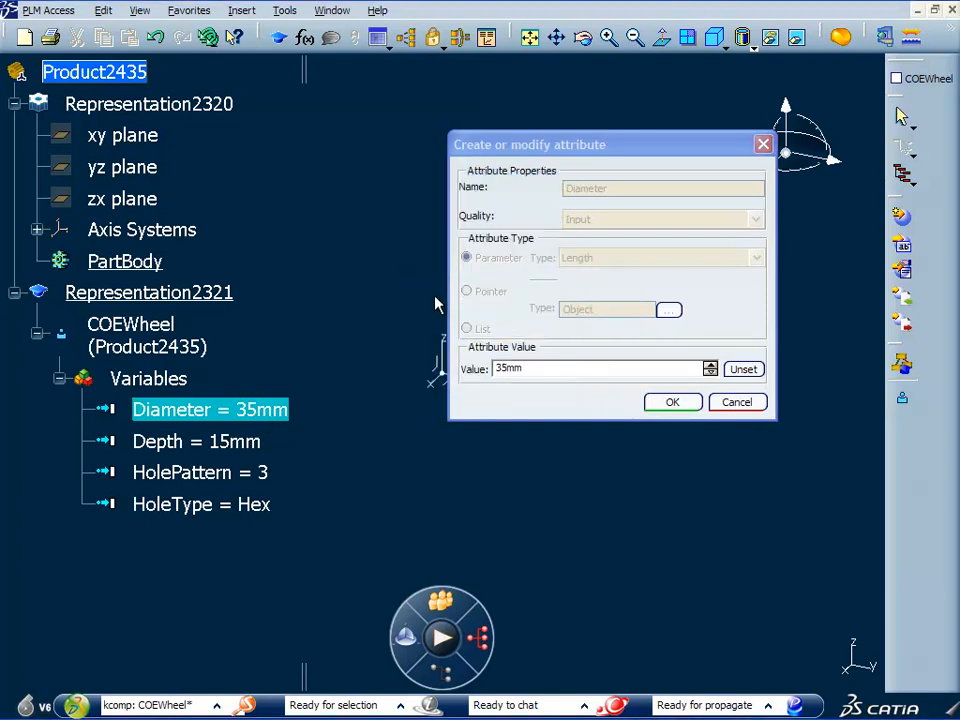
Set the COEWheel object's Diameter variable to 35.5 mm
double_click(536, 368)
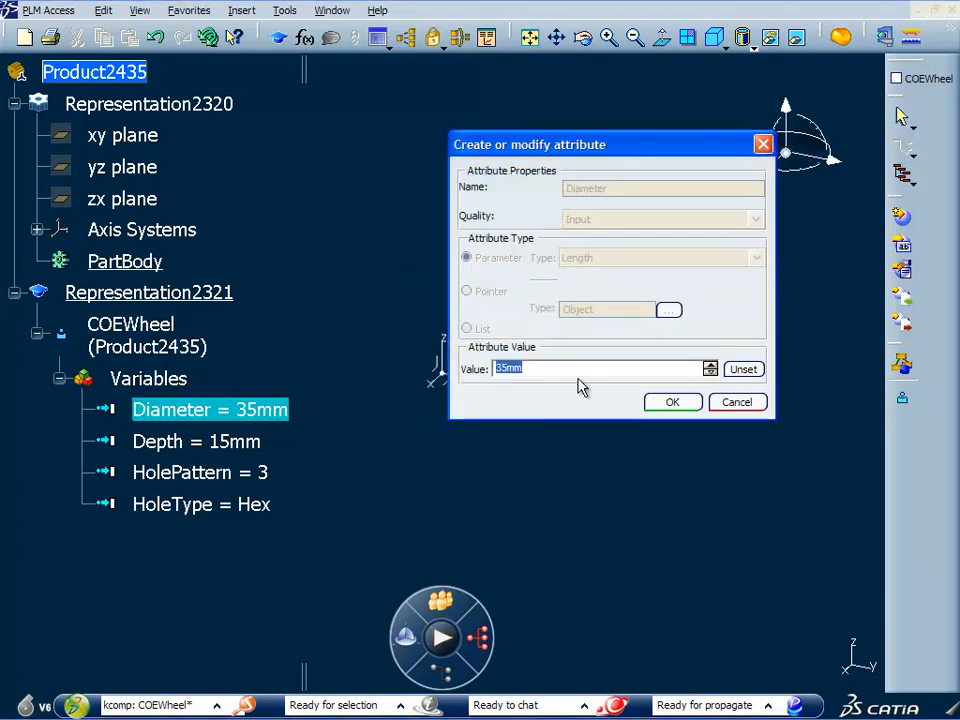
text(3)
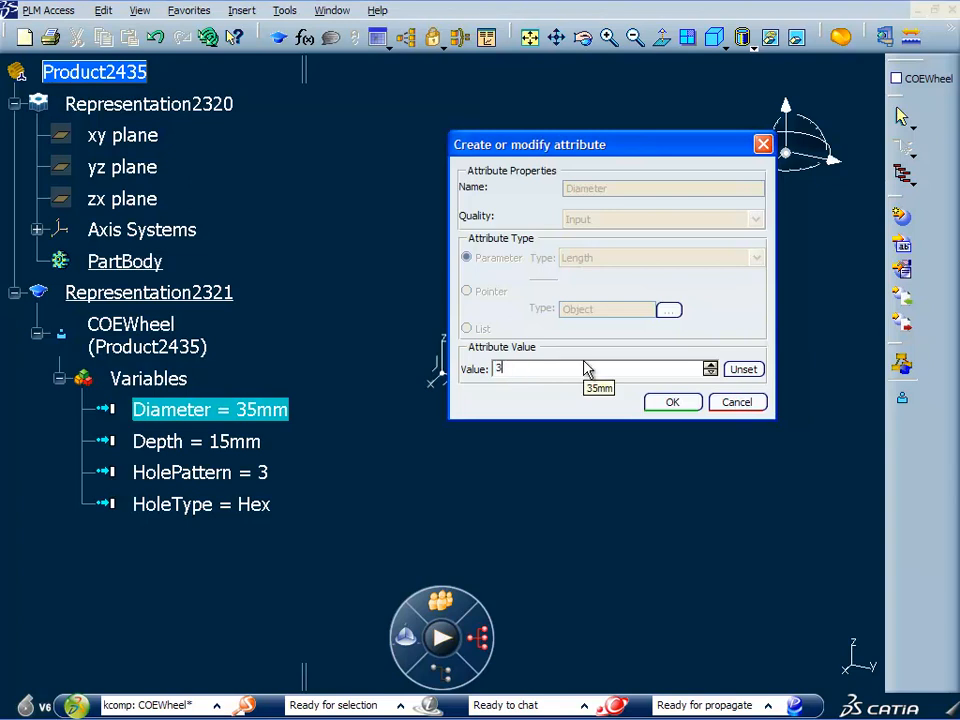
click(690, 401)
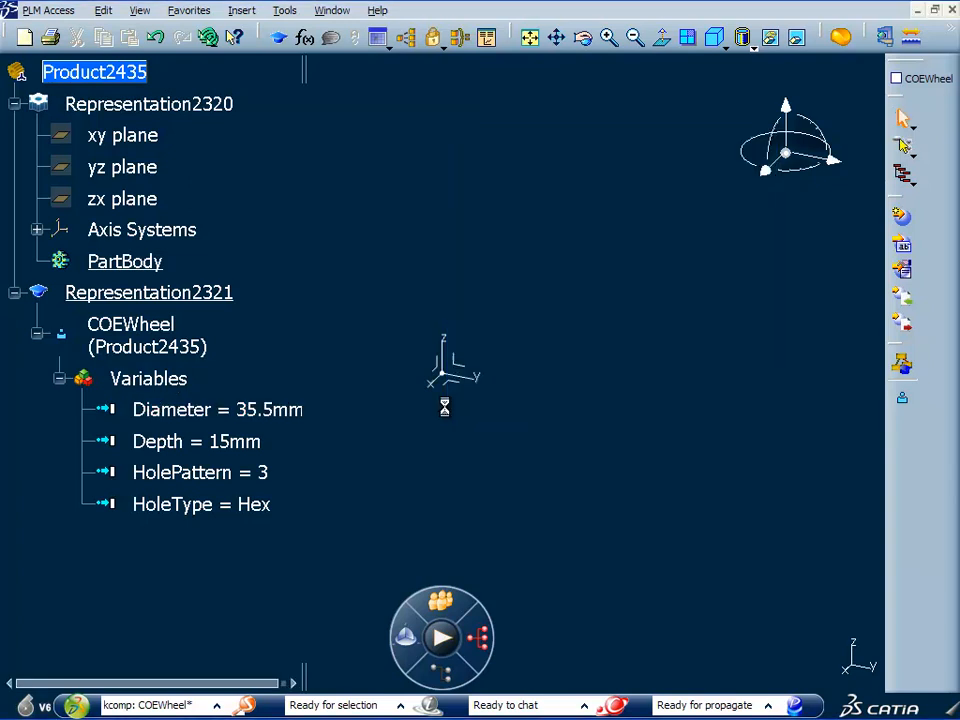
Set the COEWheel object's Depth variable to 16.25 mm
click(242, 441)
double_click(242, 441)
text(16.25)
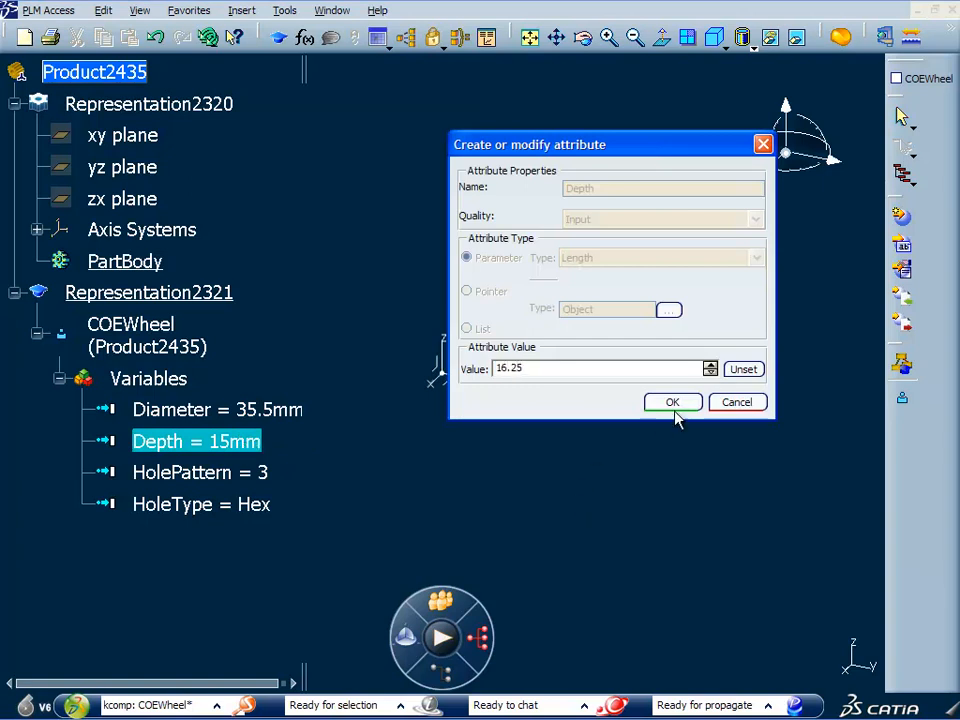
click(675, 410)
Set the COEWheel object's HolePattern variable to 4 and its HoleType to Circle
double_click(231, 476)
click(668, 368)
click(551, 397)
click(658, 404)
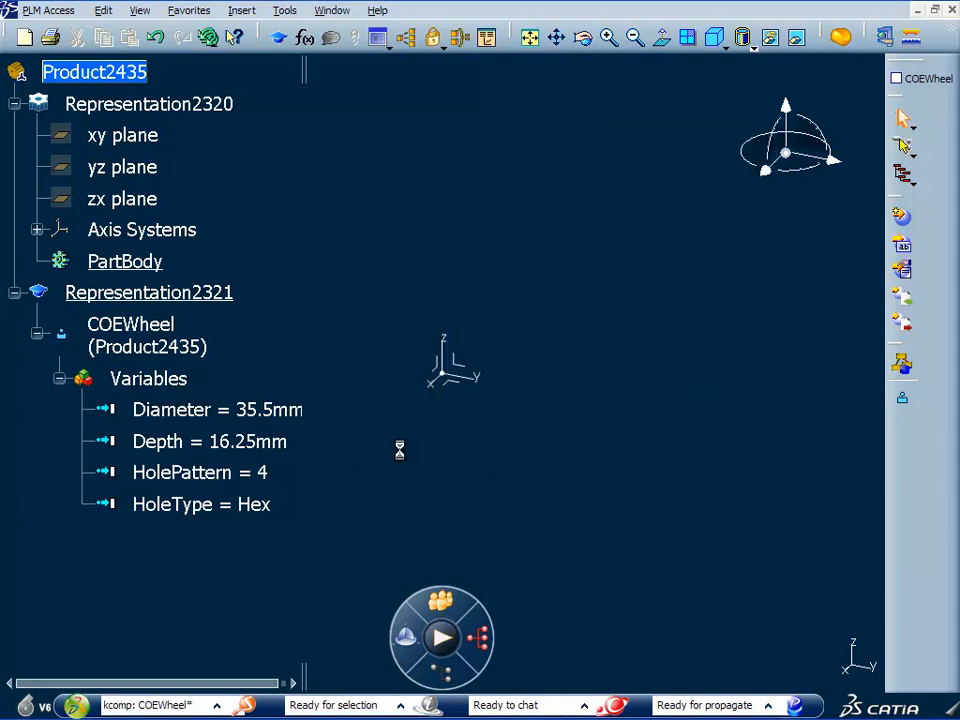
double_click(266, 506)
click(590, 371)
click(536, 396)
click(671, 404)
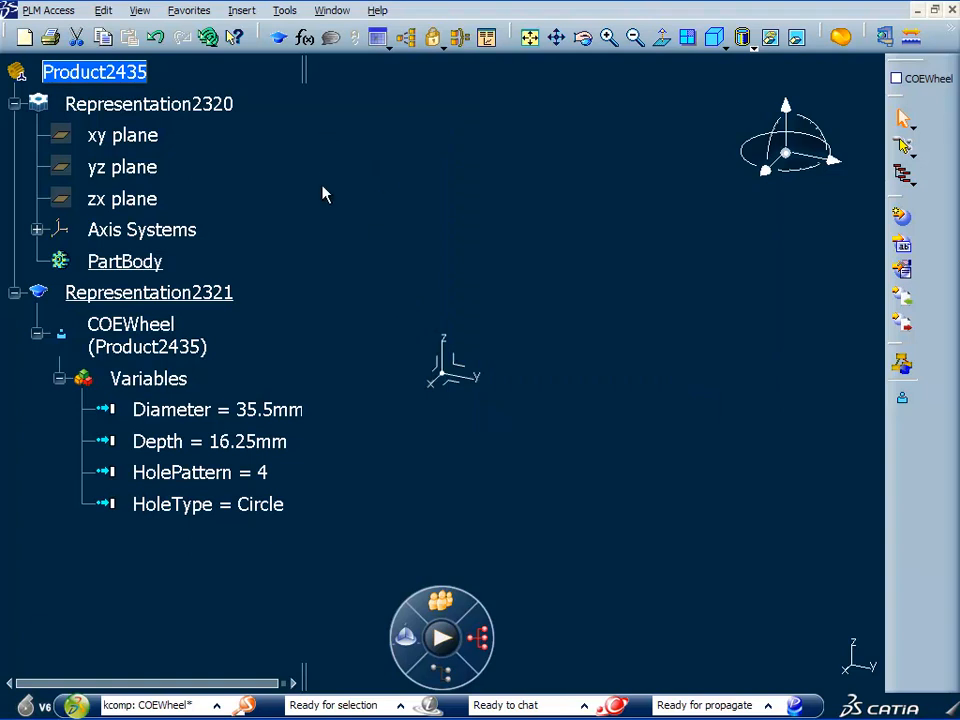
Run the Make Wheel operation on the COEWheel object
right_click(130, 325)
mouse_move(228, 577)
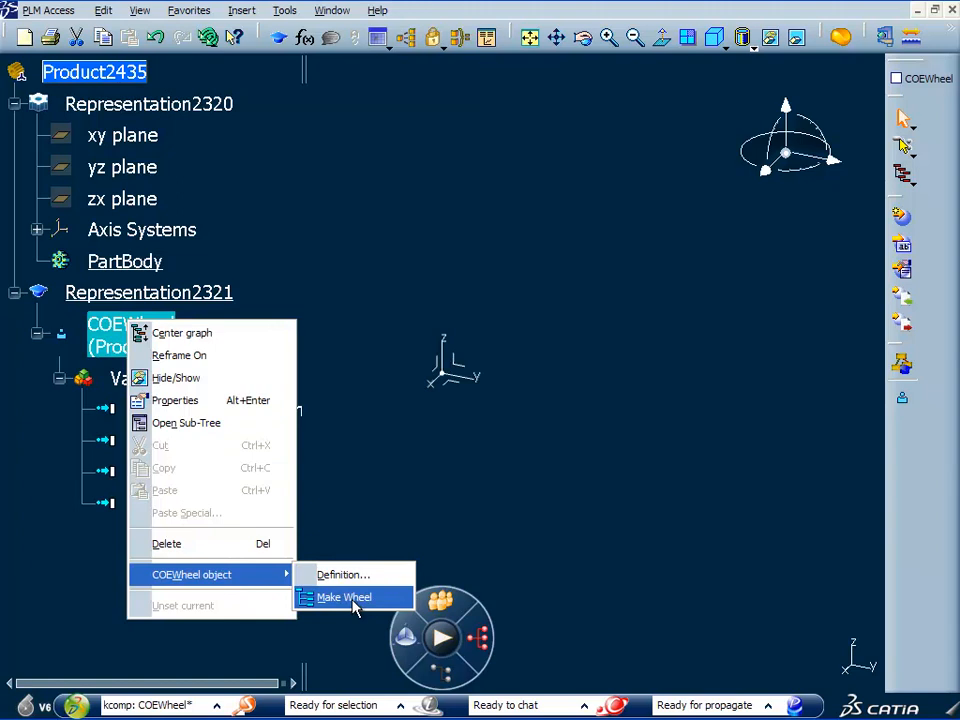
click(353, 600)
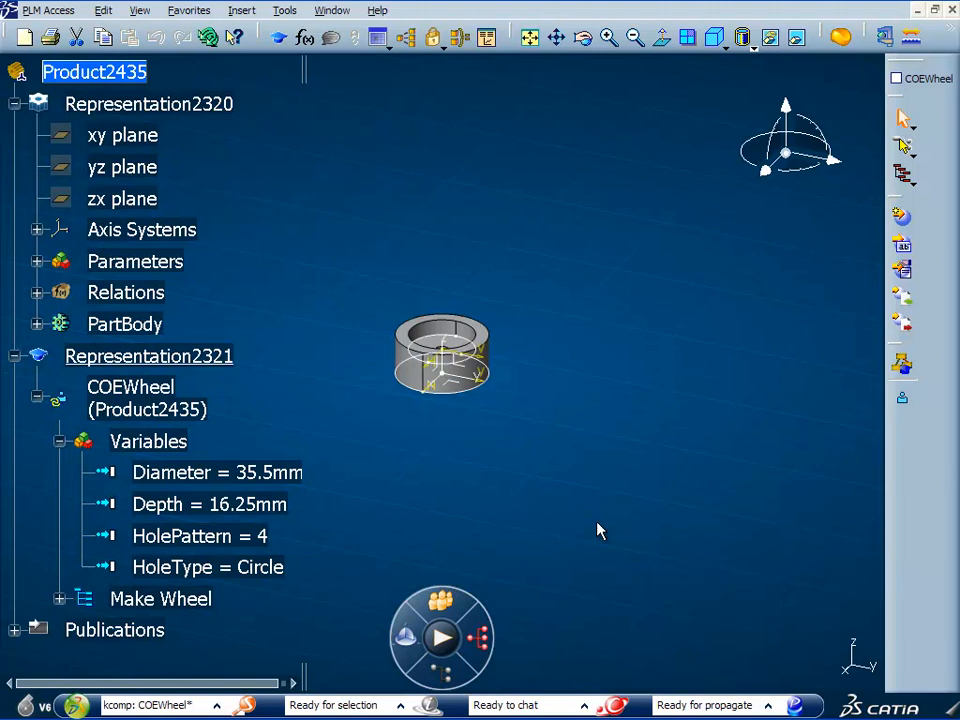
Examine the generated wheel's PartBody features, hole pattern and driving parameters
click(15, 357)
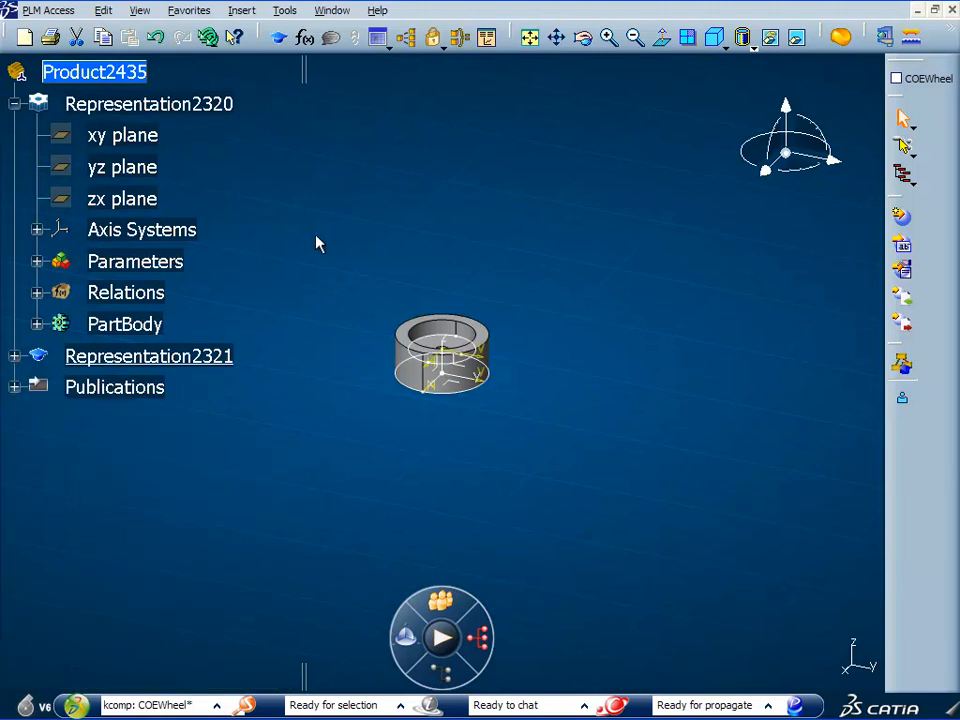
click(130, 324)
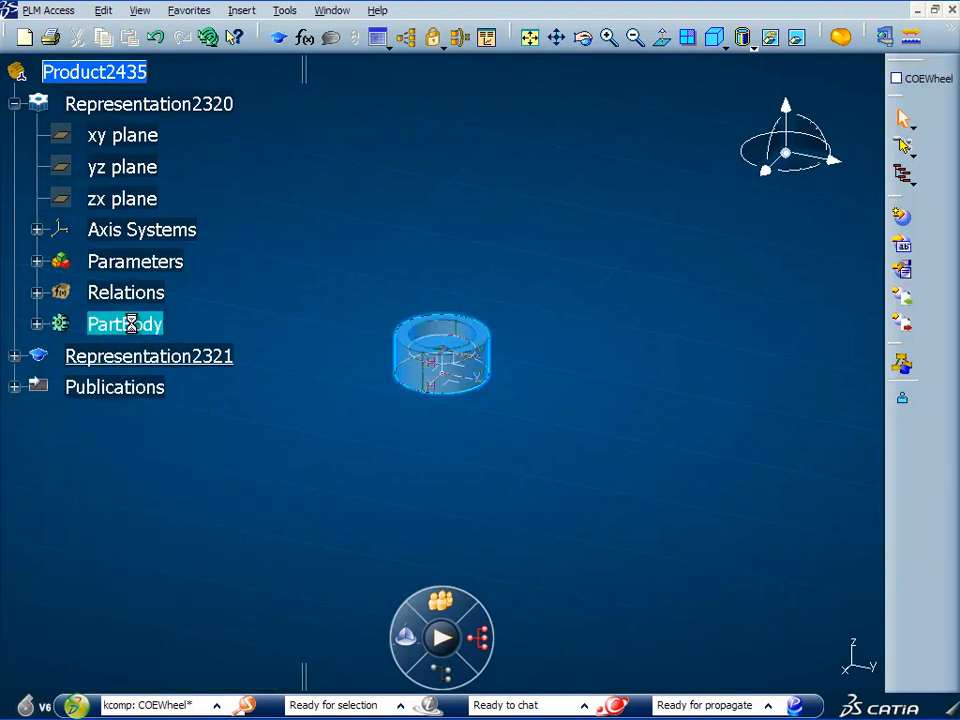
right_click(133, 322)
click(198, 448)
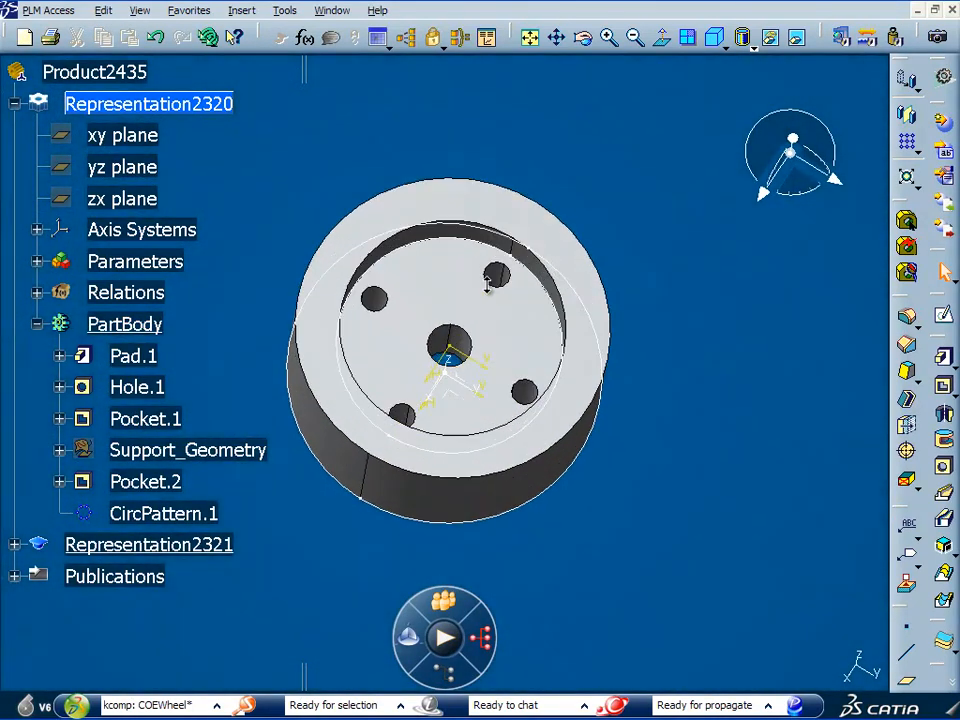
middle_drag(488, 285, 466, 320)
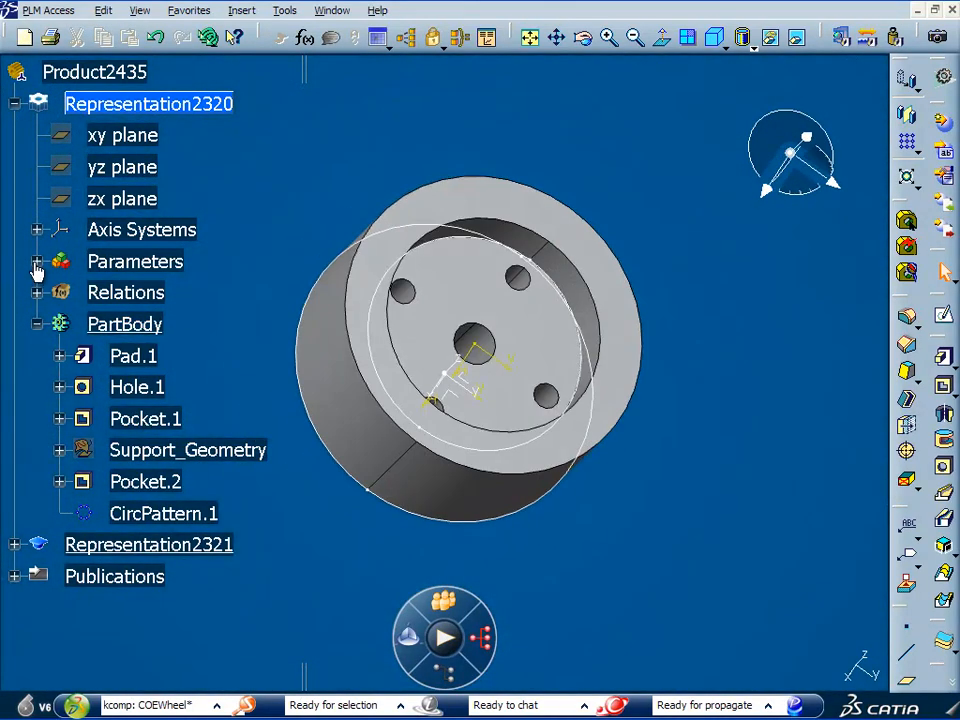
click(36, 262)
middle_drag(325, 230, 390, 189)
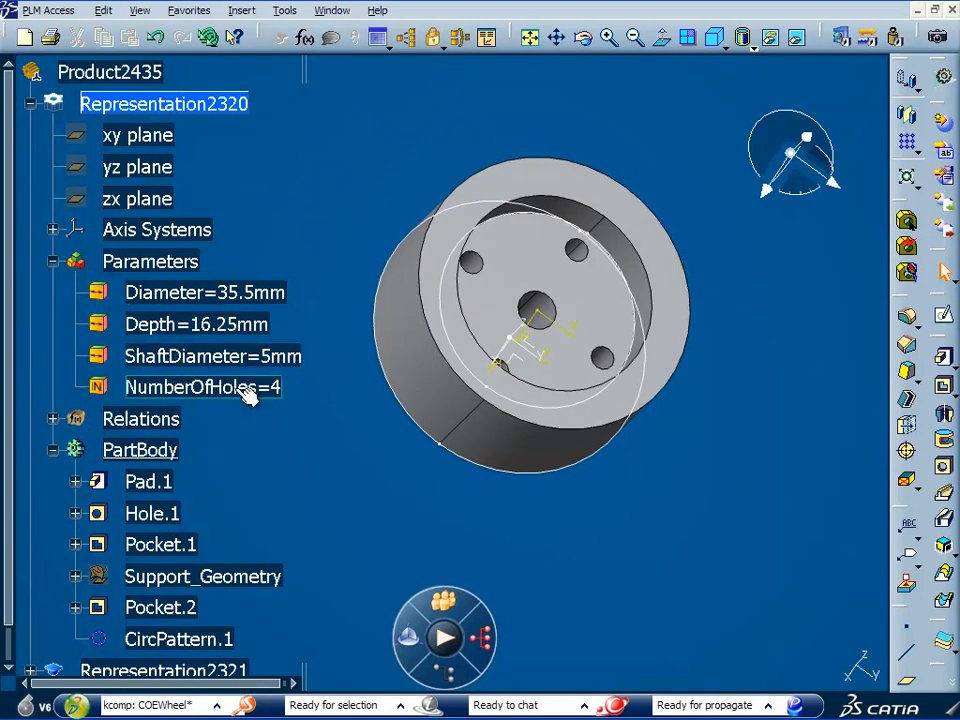
click(577, 249)
middle_drag(677, 168, 628, 184)
click(632, 150)
middle_drag(400, 136, 330, 145)
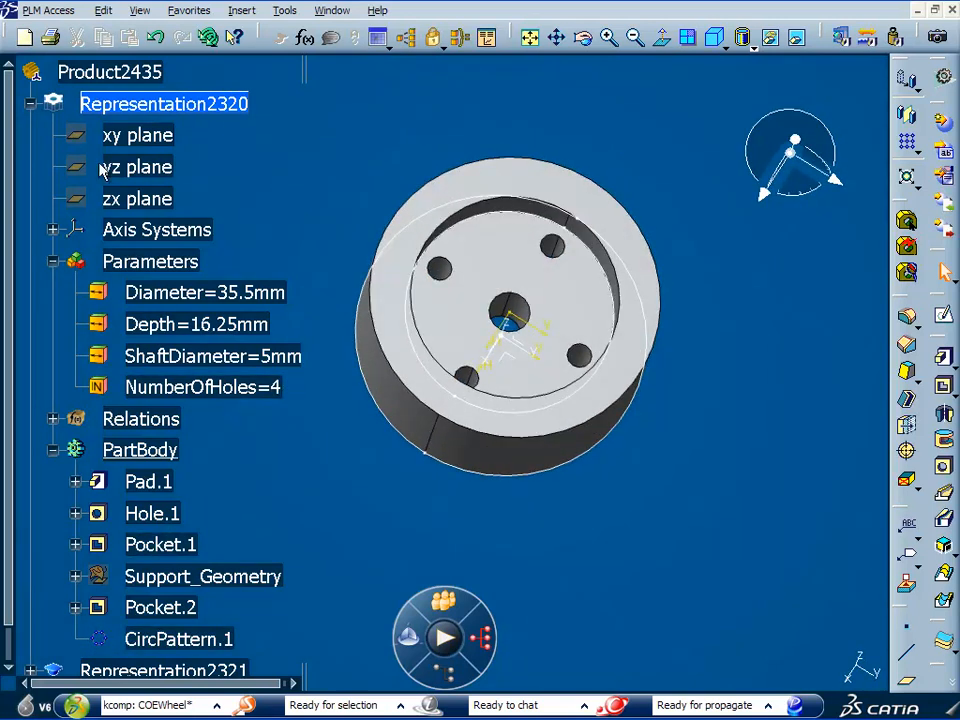
Collapse the Parameters and PartBody branches and examine the WheelAxis publication on the generated wheel
click(52, 262)
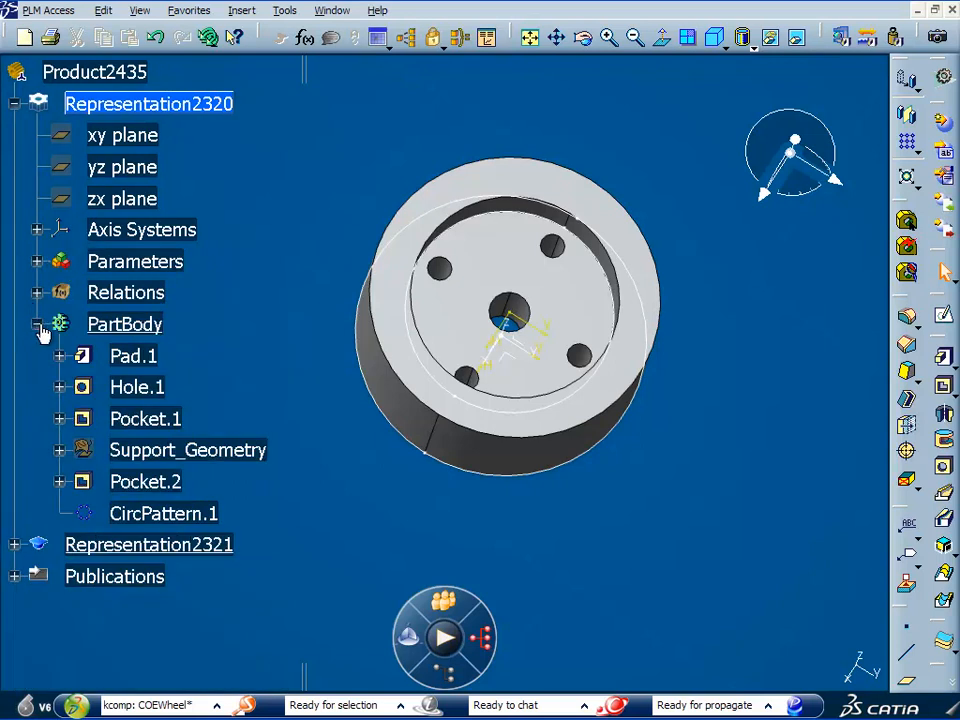
click(37, 324)
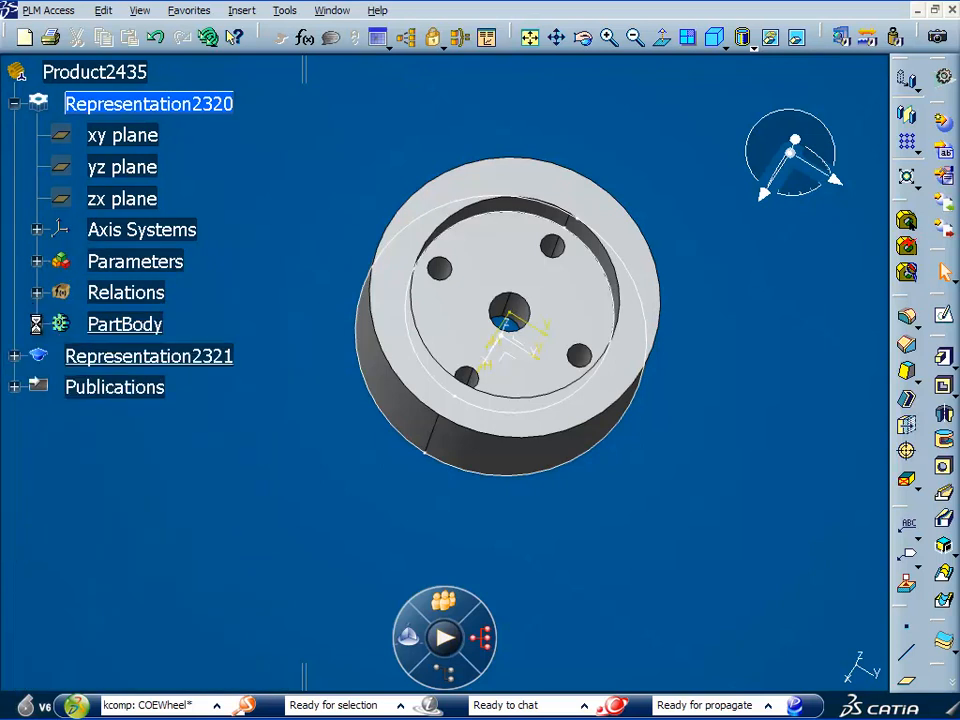
click(13, 387)
click(140, 422)
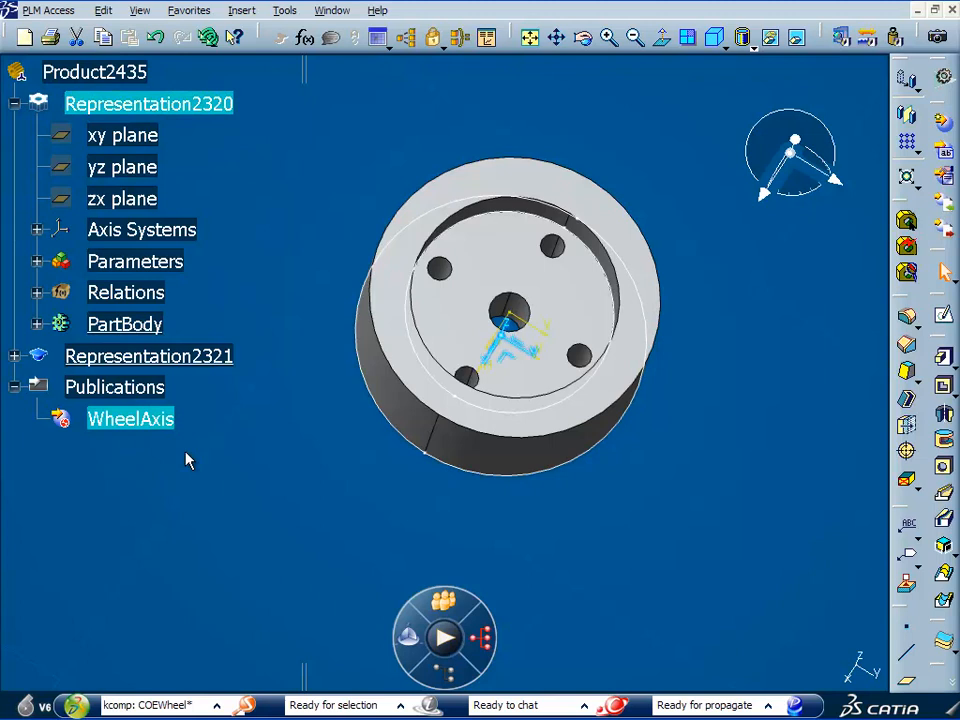
click(250, 492)
mouse_move(364, 499)
middle_down()
mouse_move(326, 388)
mouse_move(340, 430)
mouse_move(332, 429)
mouse_move(418, 506)
mouse_move(416, 495)
mouse_move(368, 480)
middle_up()
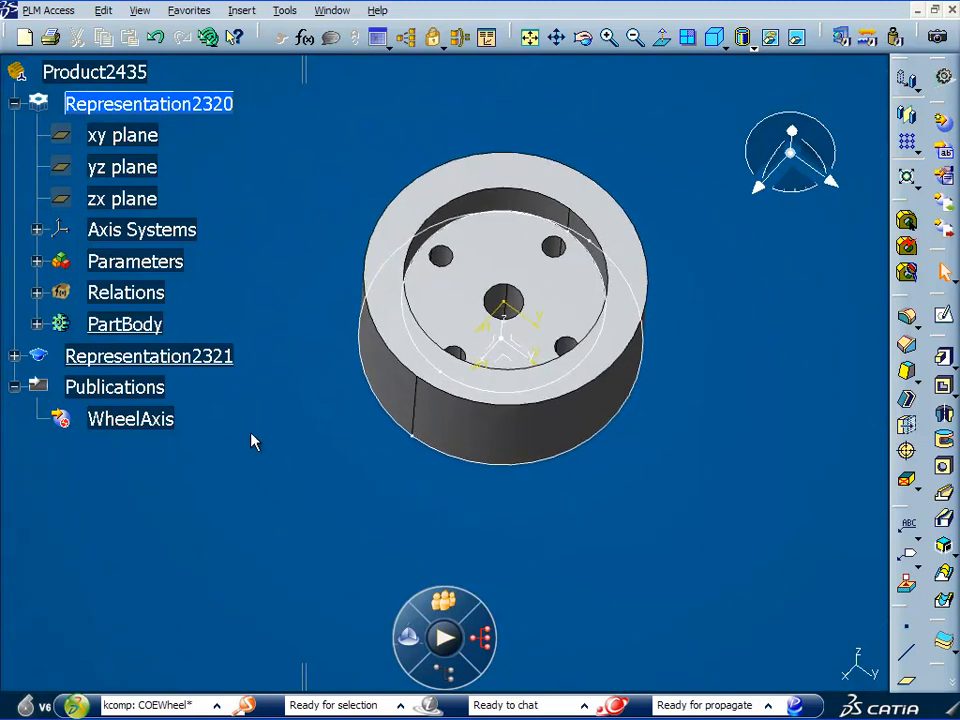
Rename the wheel product by setting its Part Number property to COEWheel_1
click(102, 72)
right_click(103, 72)
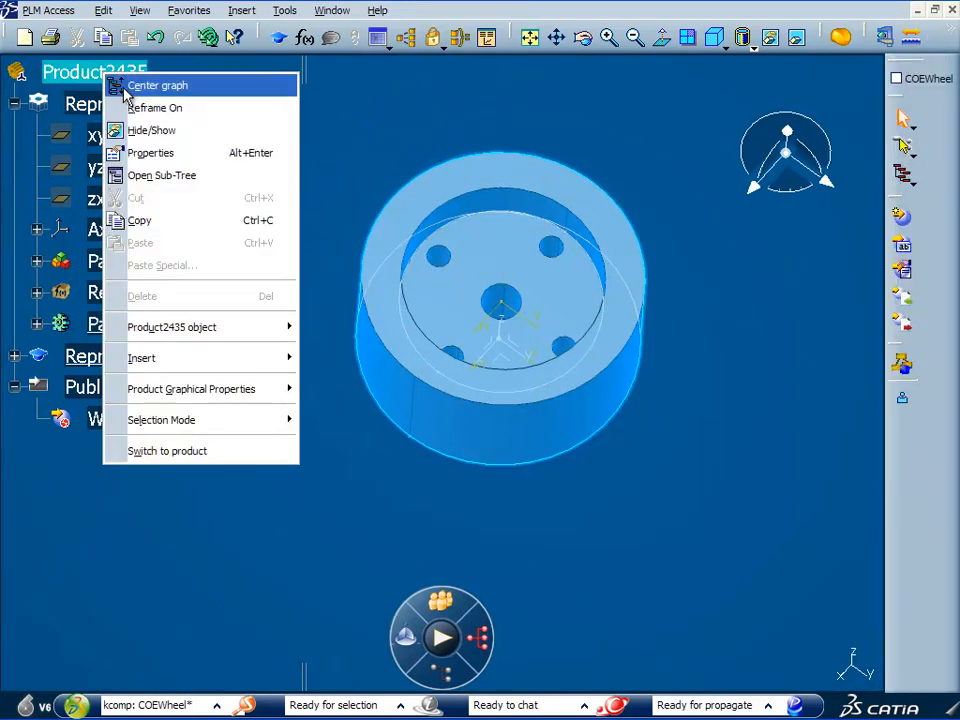
click(174, 153)
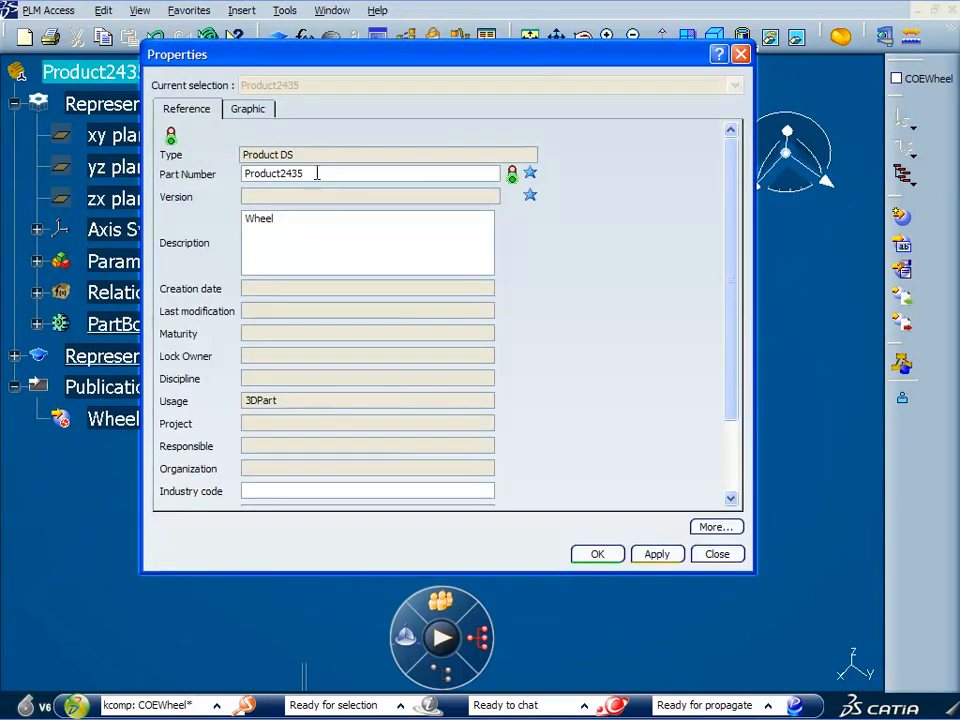
double_click(313, 174)
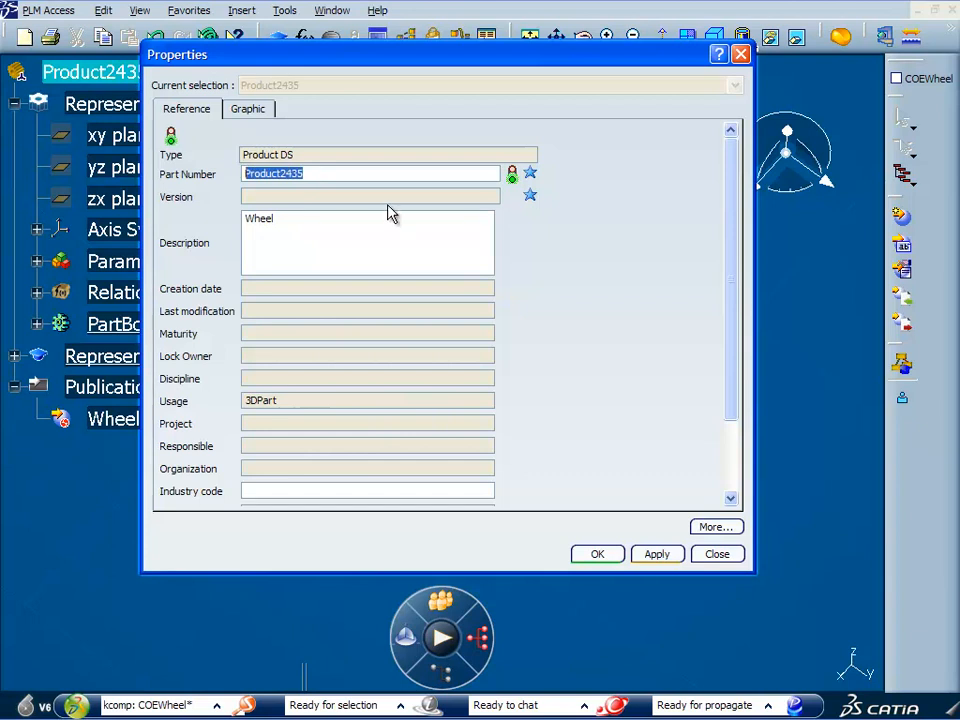
text(COE)
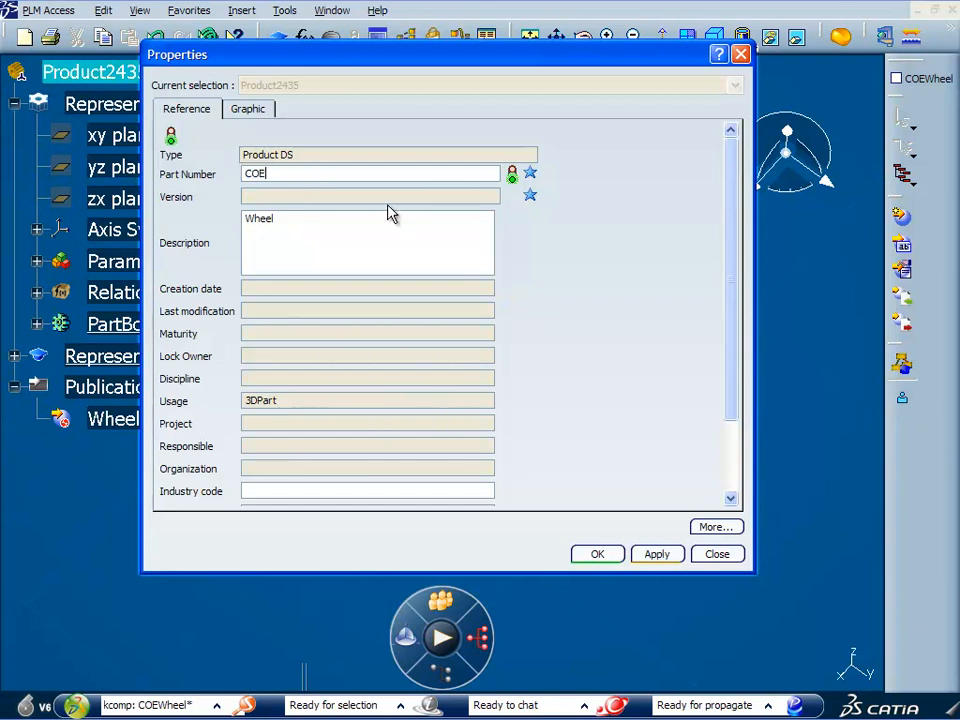
text(Wheel_1)
click(598, 555)
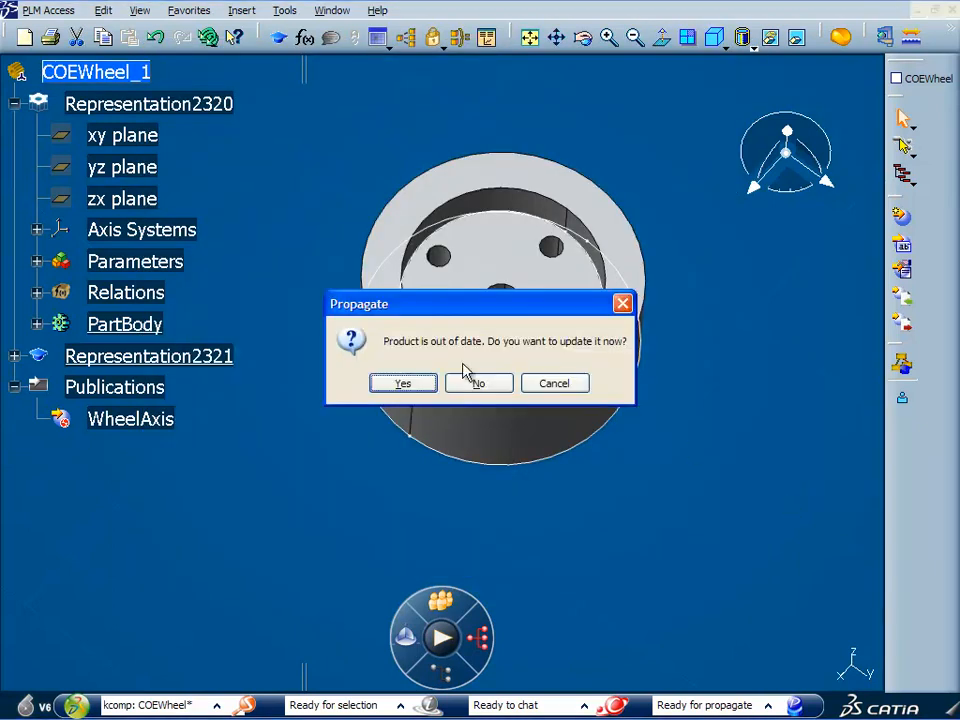
Update and propagate the COEWheel_1 part, then close its window
click(407, 382)
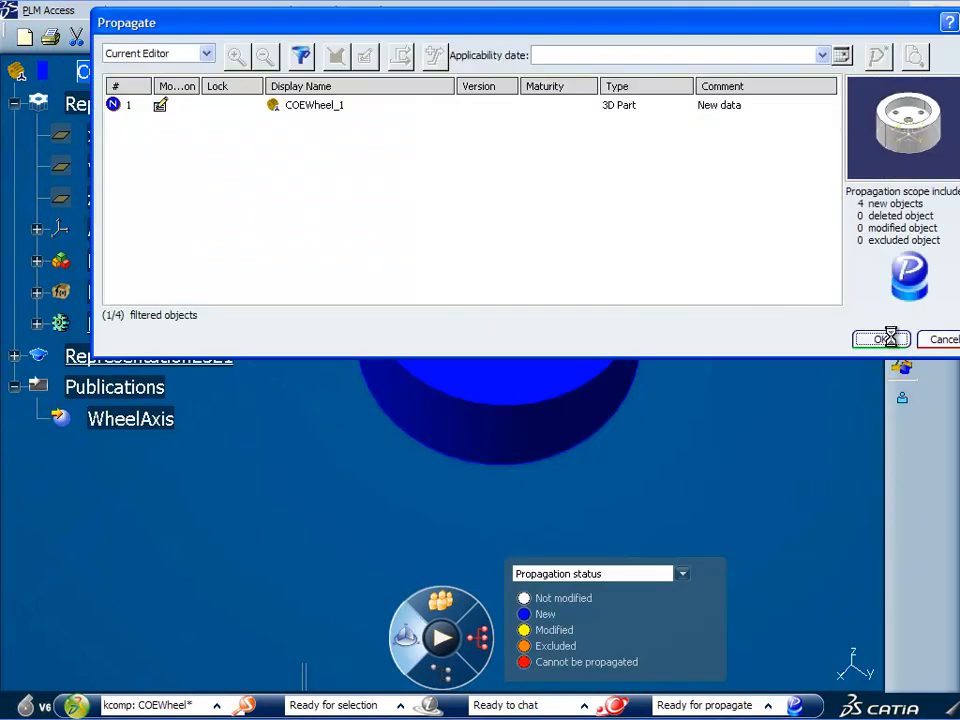
click(884, 339)
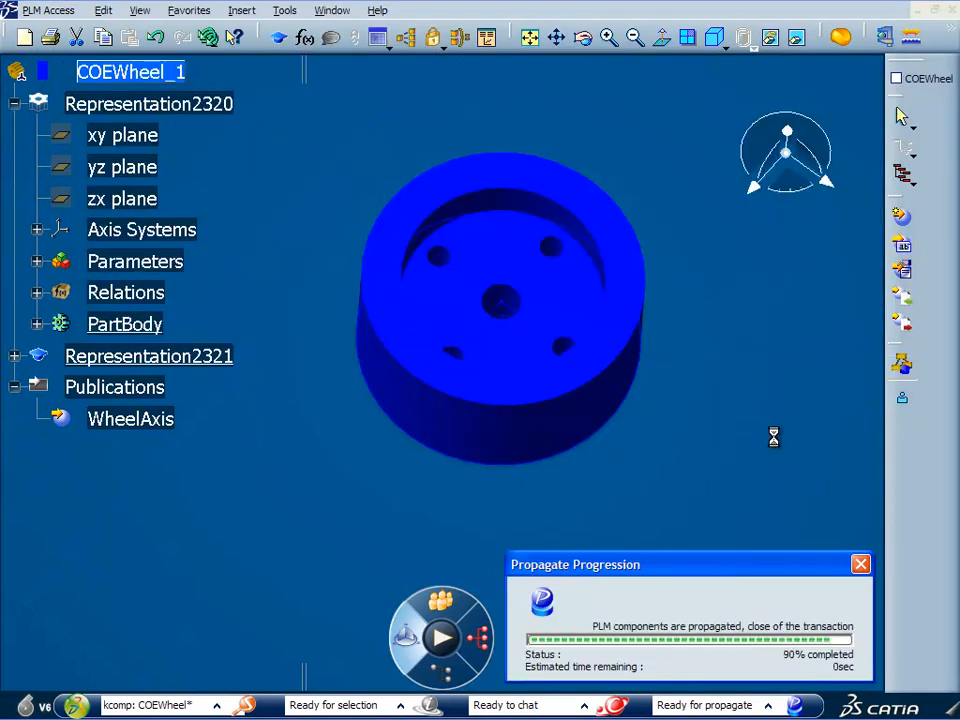
click(952, 11)
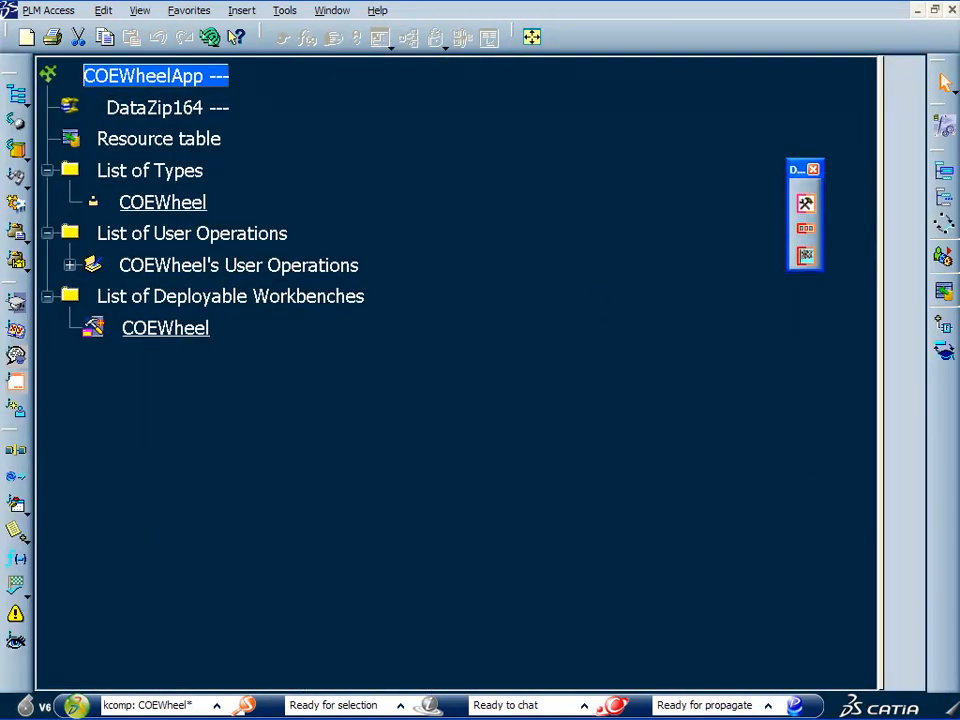
Start the COEWheel workbench from the BuildWheel group with a new 3D Part, keeping the default part number
click(30, 706)
mouse_move(198, 630)
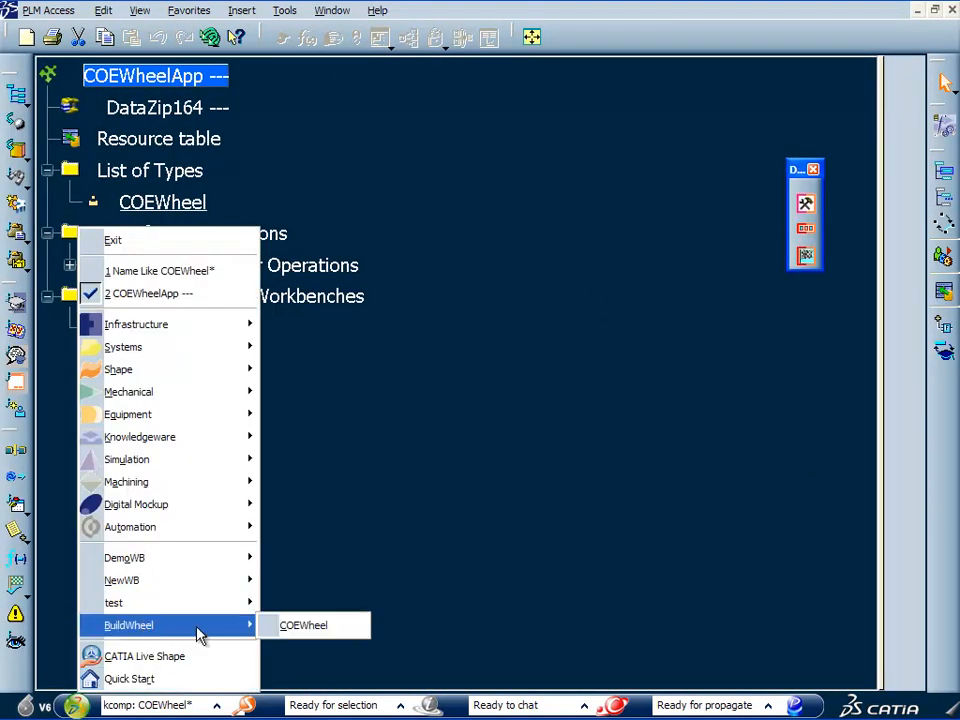
click(293, 628)
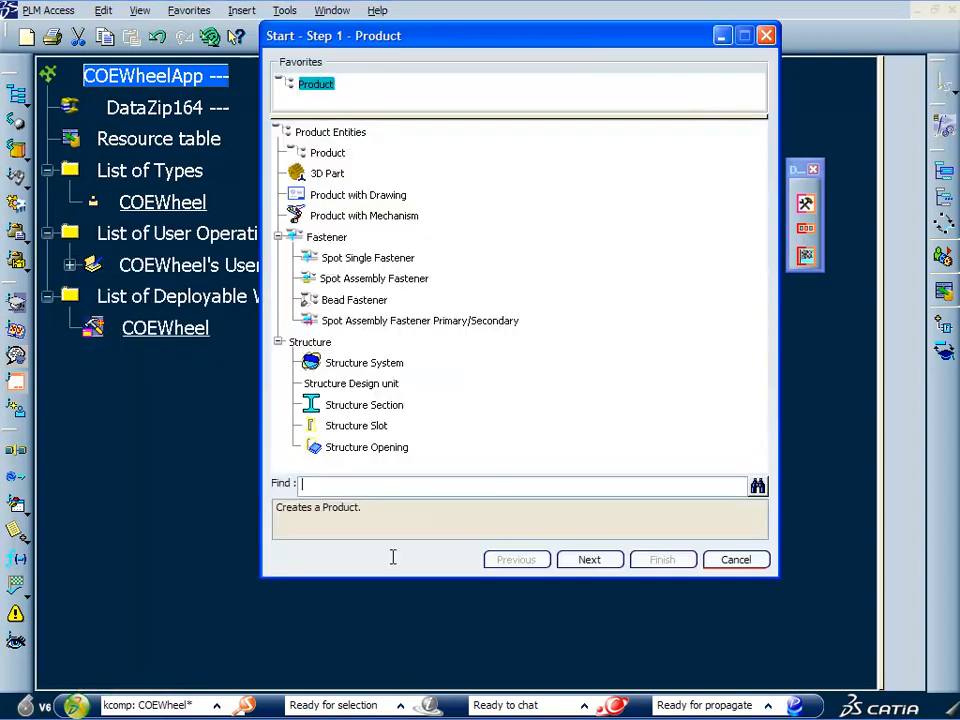
double_click(328, 175)
click(570, 307)
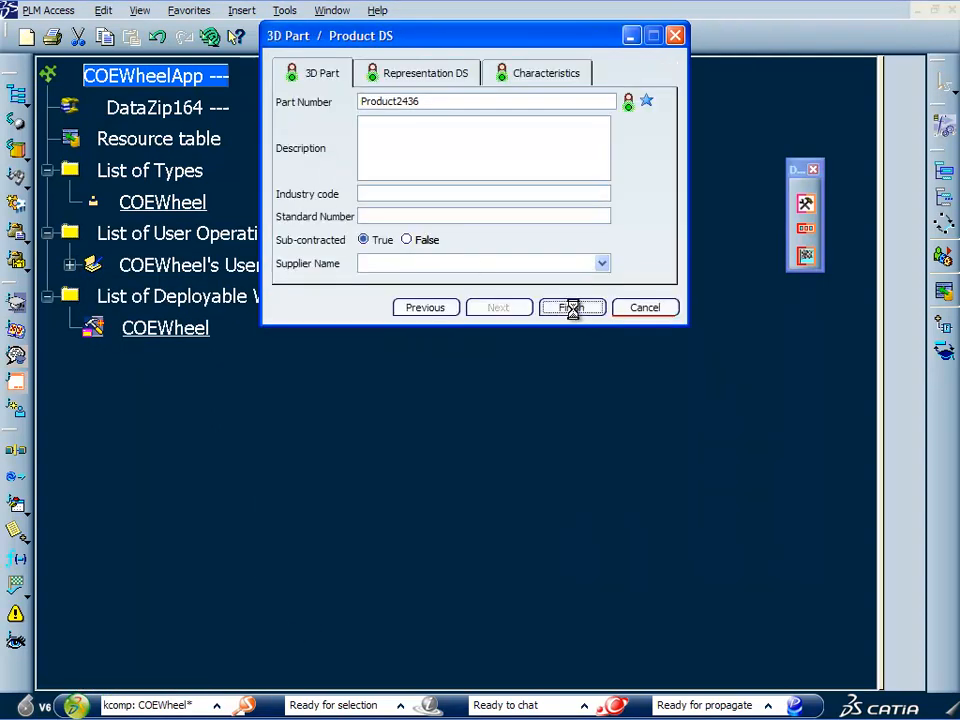
Insert a COEWheel object into the new part's root product
double_click(100, 71)
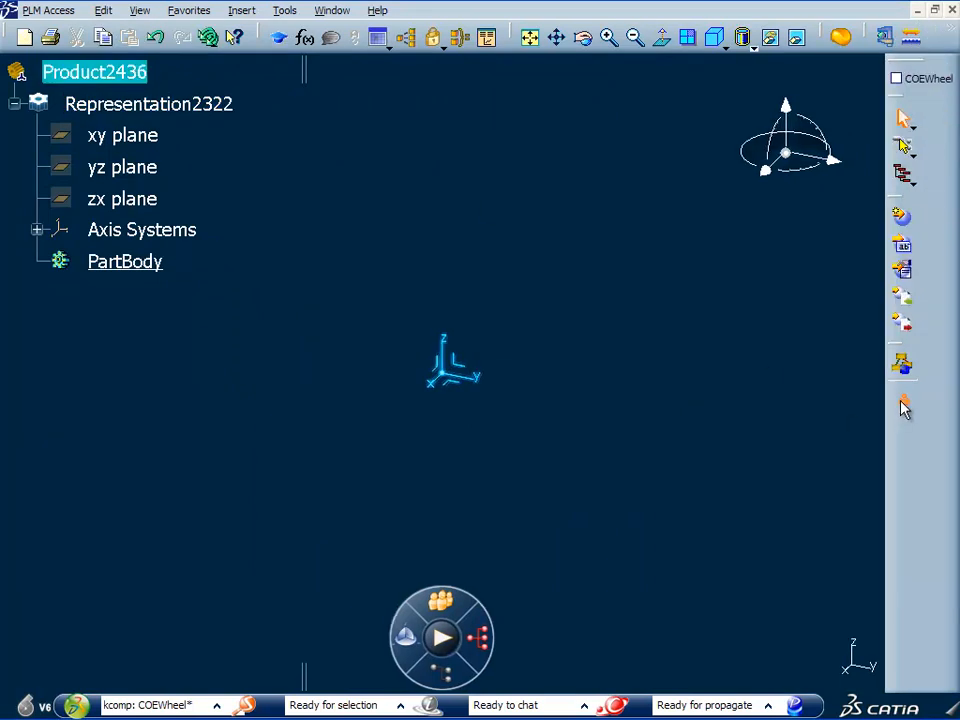
click(903, 404)
click(572, 260)
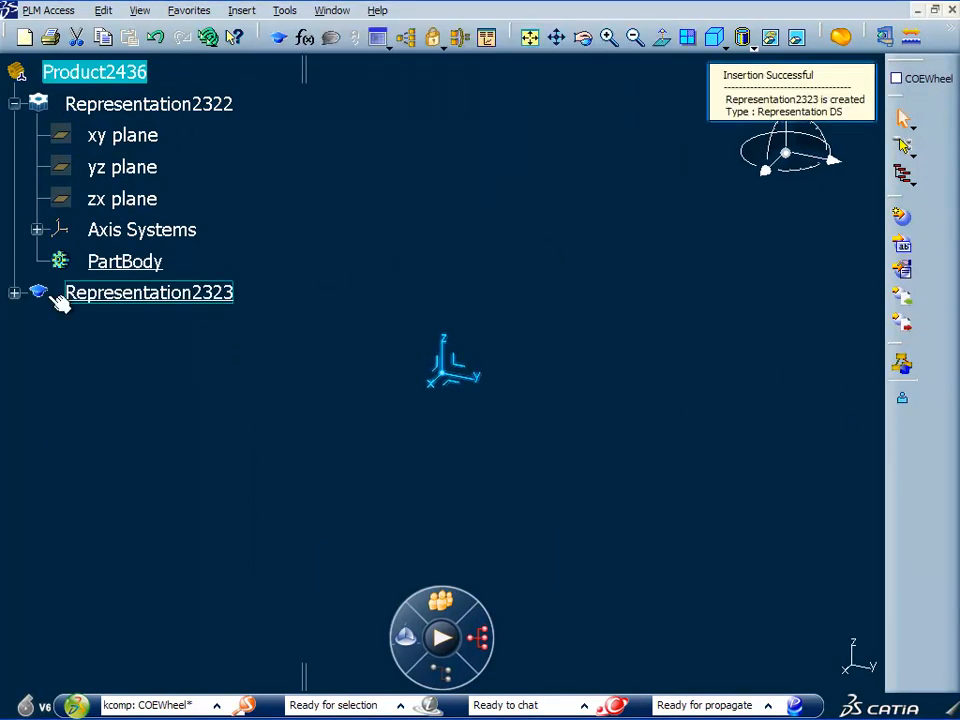
Expand the COEWheel object's variables and set Diameter to 45 mm and Depth to 20 mm
click(16, 292)
click(37, 334)
click(60, 378)
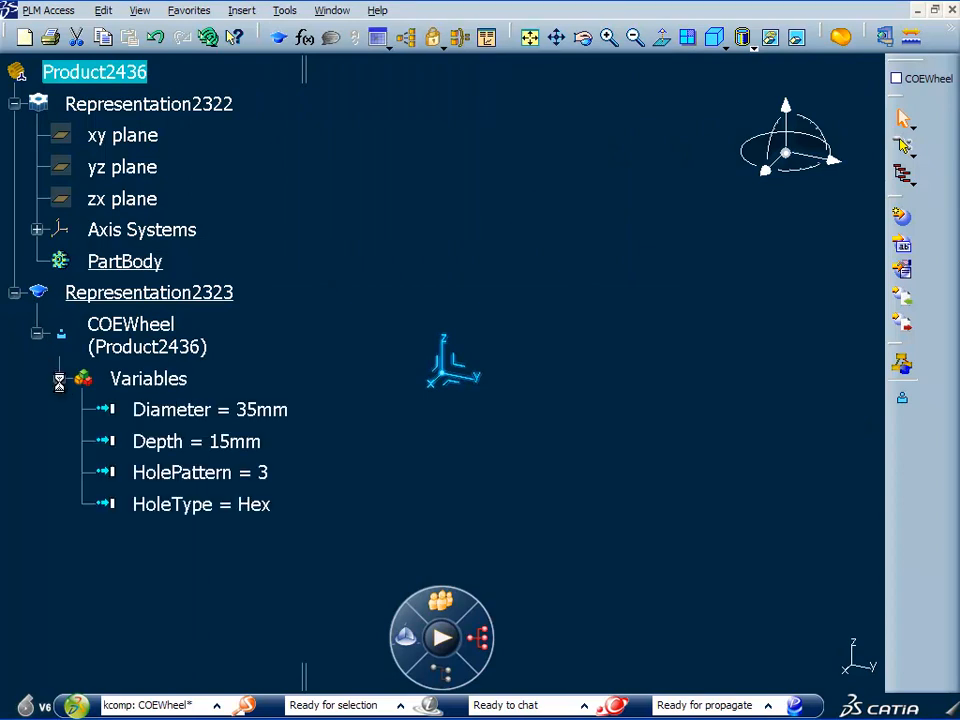
click(197, 411)
double_click(197, 410)
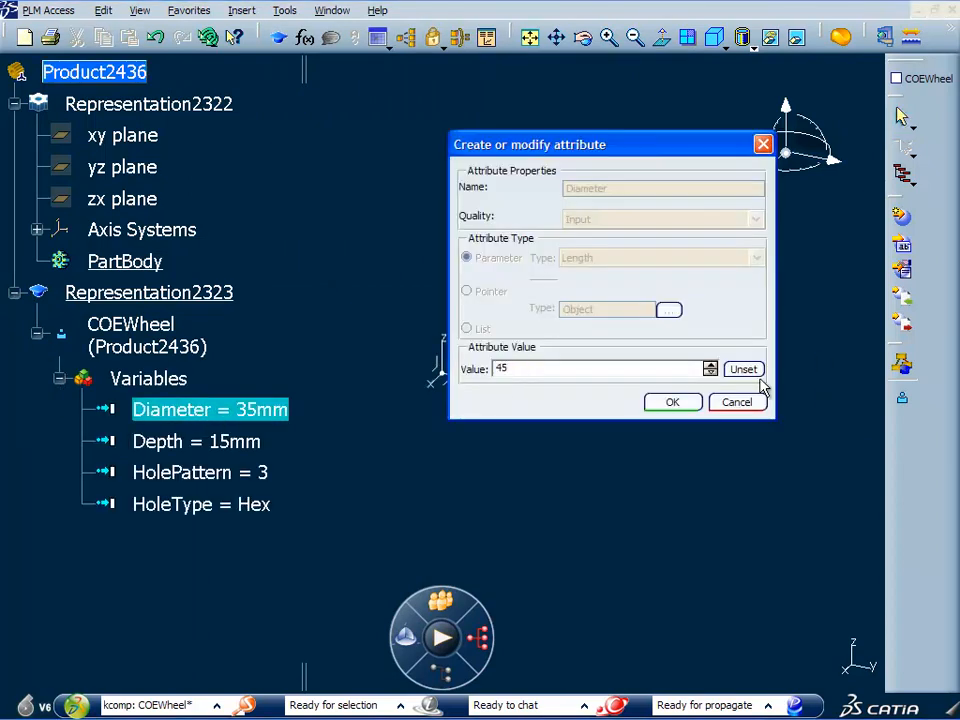
click(672, 401)
double_click(238, 441)
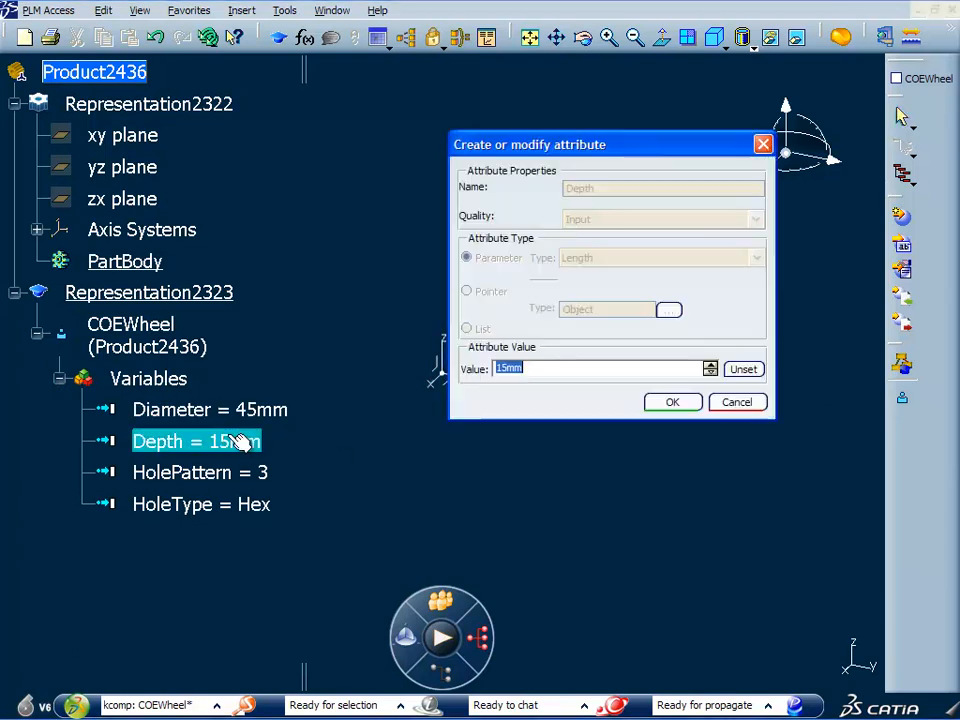
text(20mm)
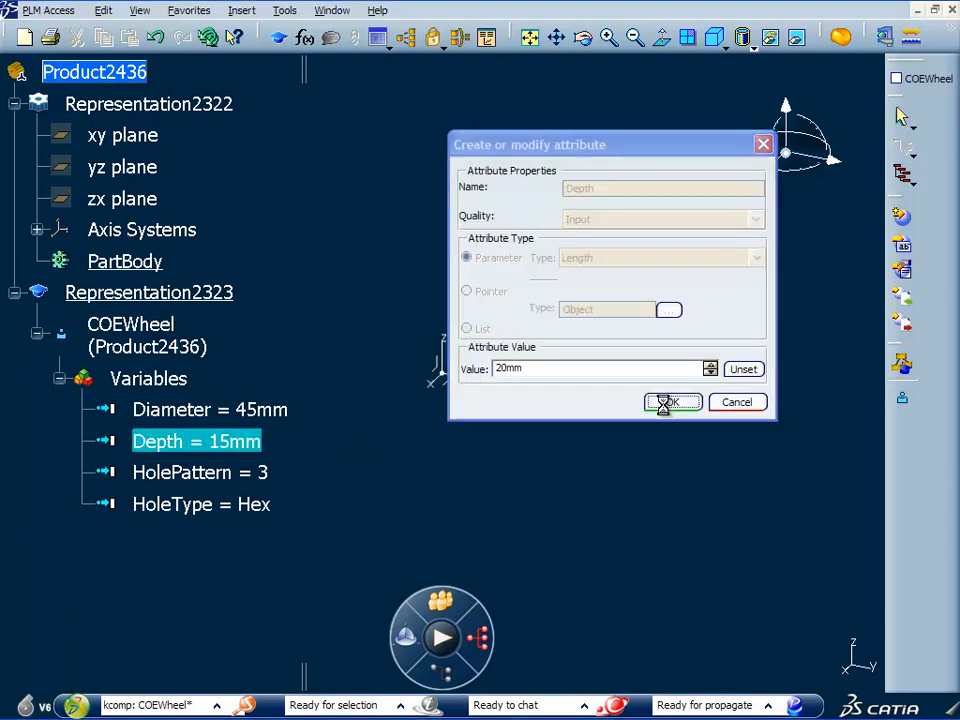
click(664, 402)
Set the COEWheel object's HolePattern variable to 5
click(225, 477)
double_click(225, 477)
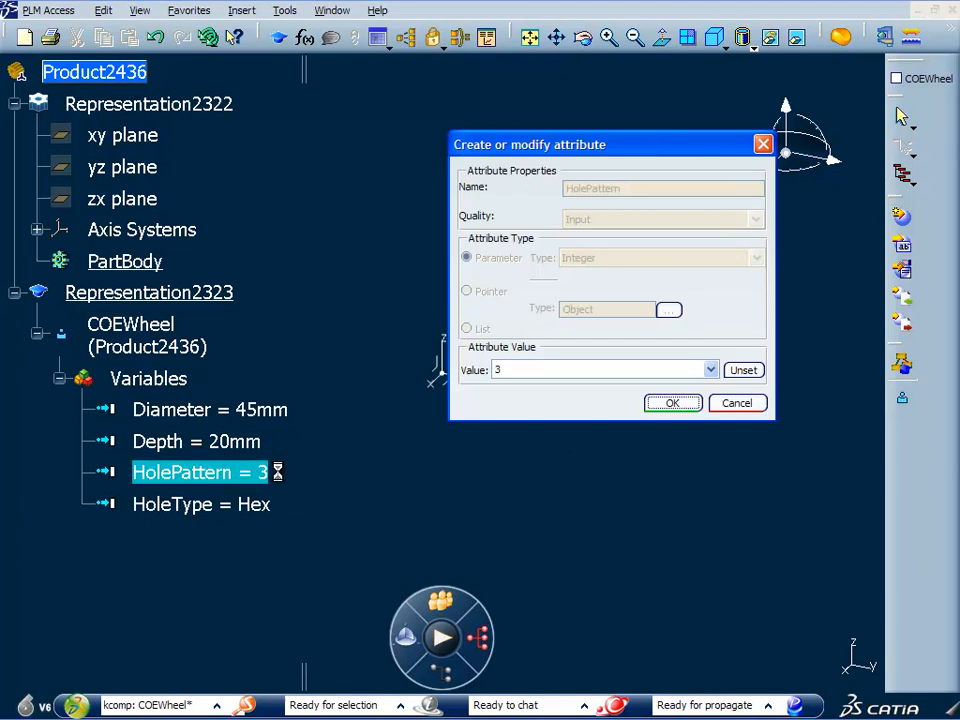
click(709, 370)
click(525, 409)
click(672, 403)
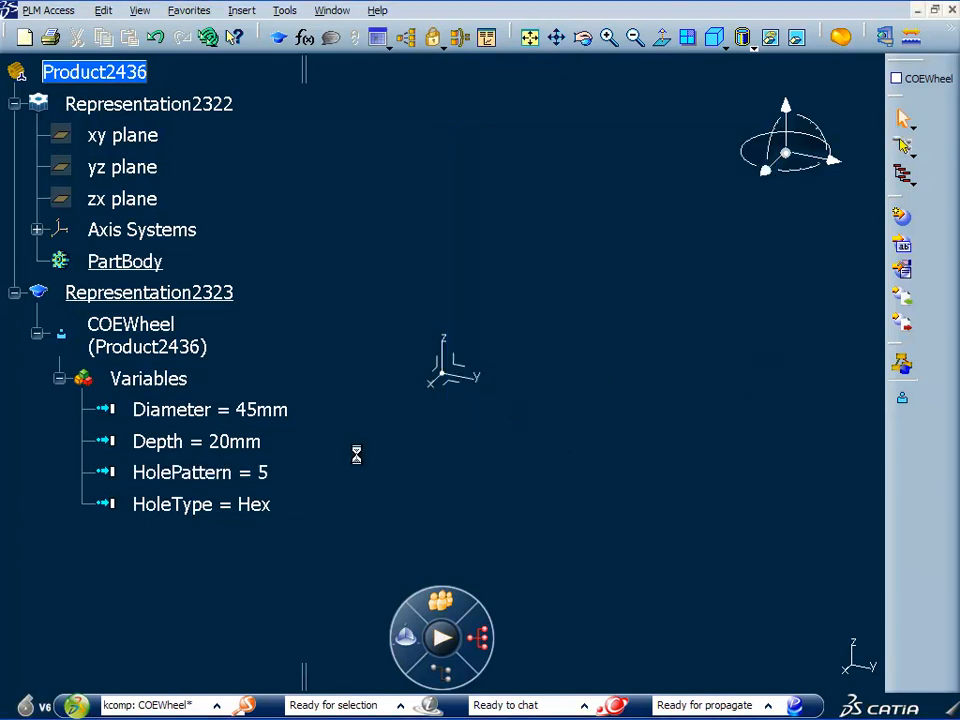
double_click(265, 505)
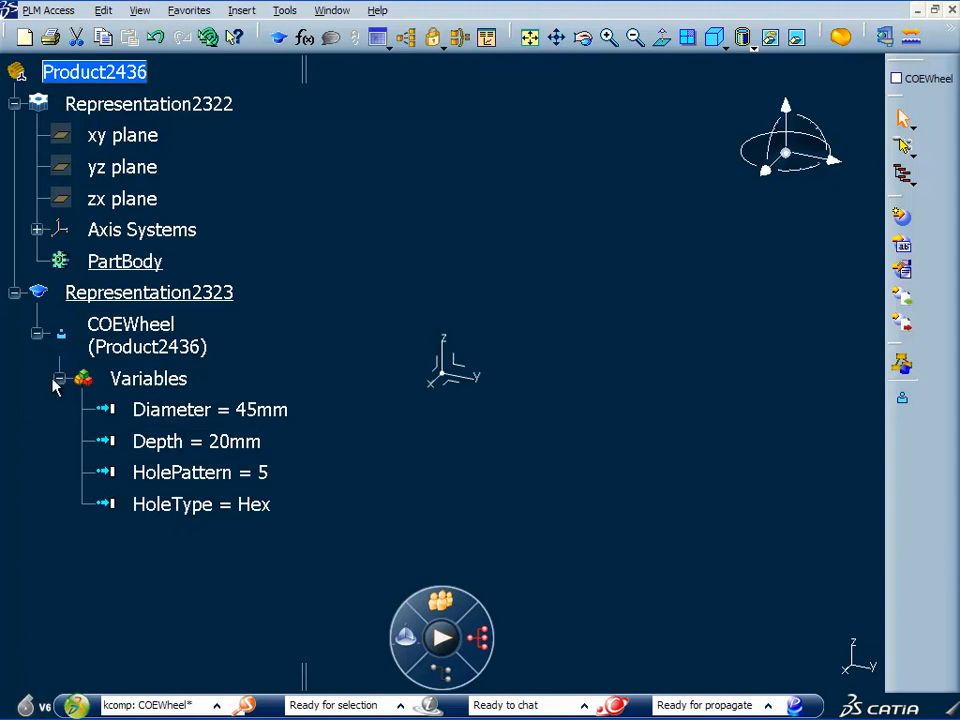
Collapse the COEWheel object and run its Make Wheel operation to generate the wheel geometry
click(38, 336)
right_click(150, 338)
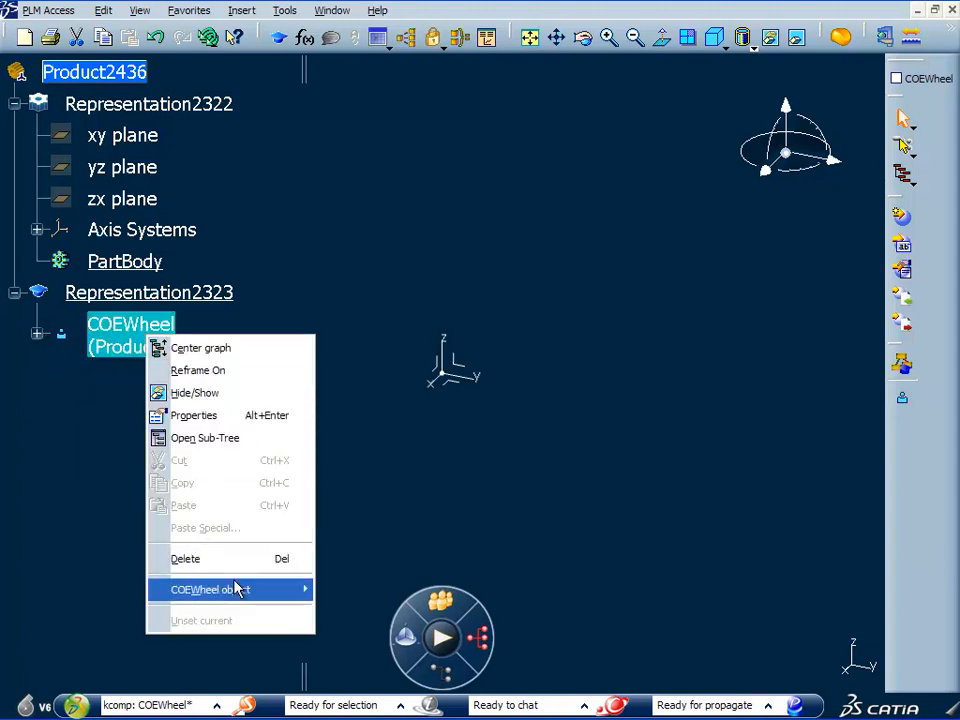
mouse_move(236, 589)
click(379, 617)
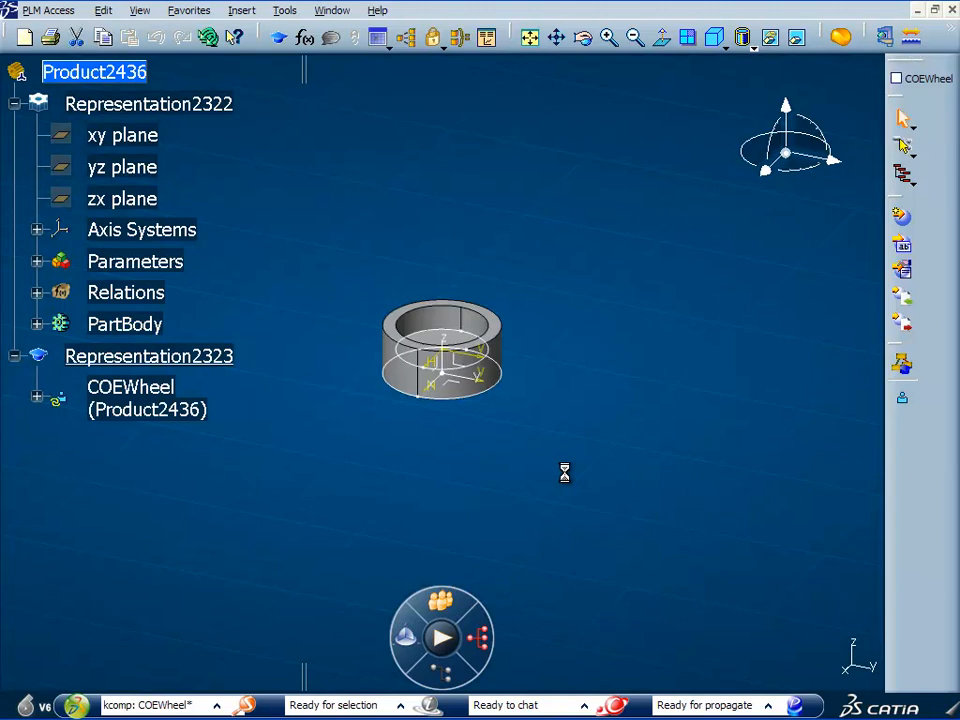
middle_drag(491, 265, 470, 426)
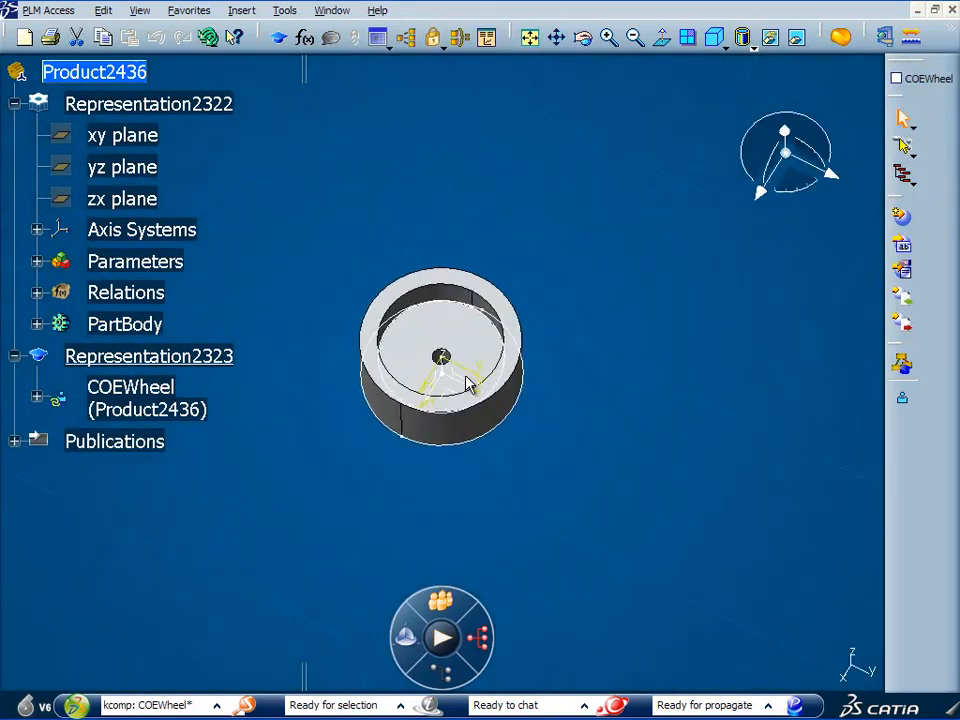
Activate the generated wheel's PartBody for part design and expand its features in the tree
right_click(115, 325)
double_click(97, 324)
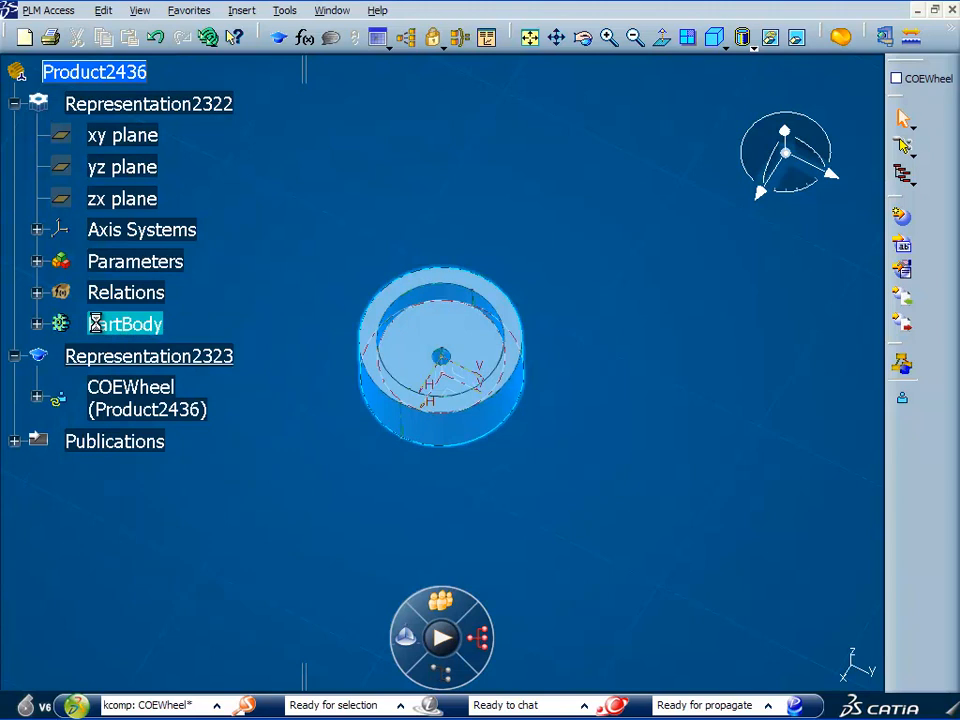
right_click(97, 324)
click(178, 448)
middle_drag(324, 268, 380, 185)
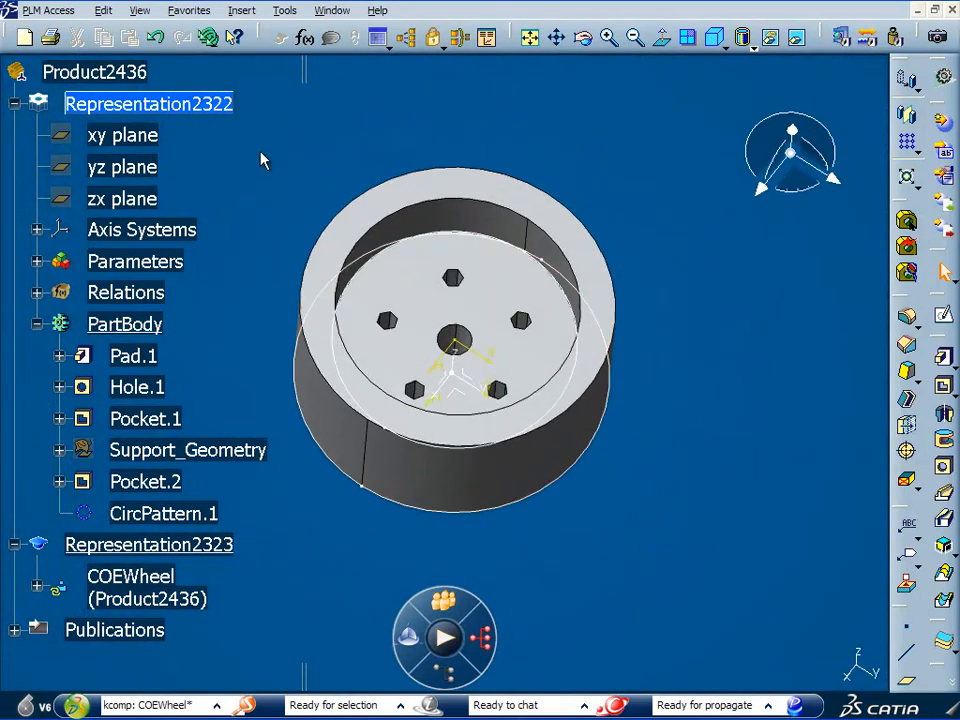
middle_drag(264, 156, 281, 176)
Add a 5 mm edge fillet to the circular edge where the wheel's pocket wall meets its floor
click(907, 317)
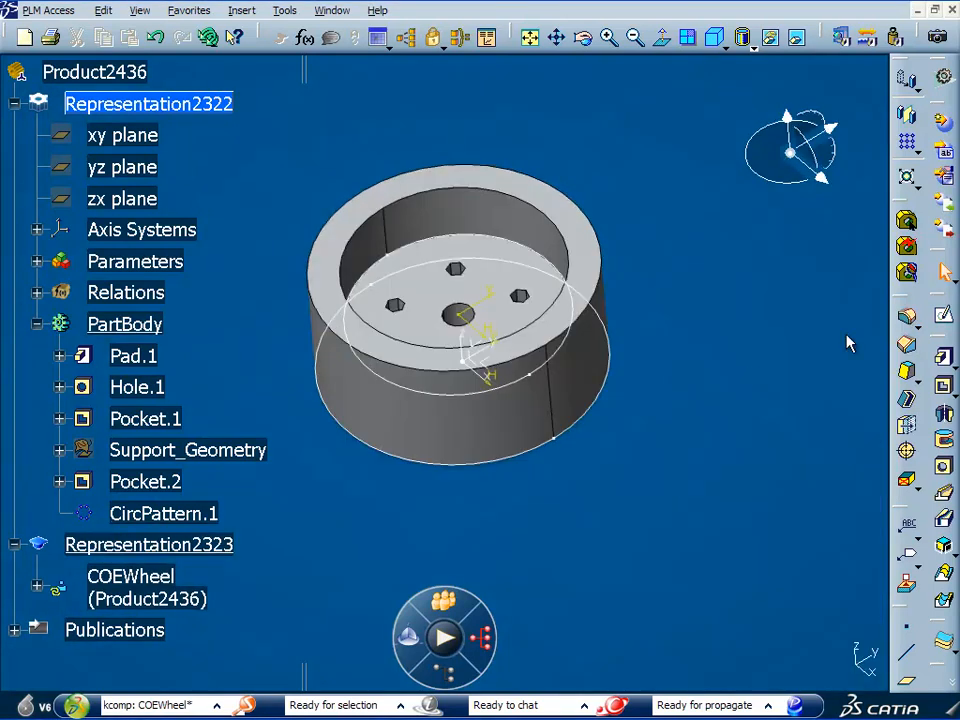
click(908, 320)
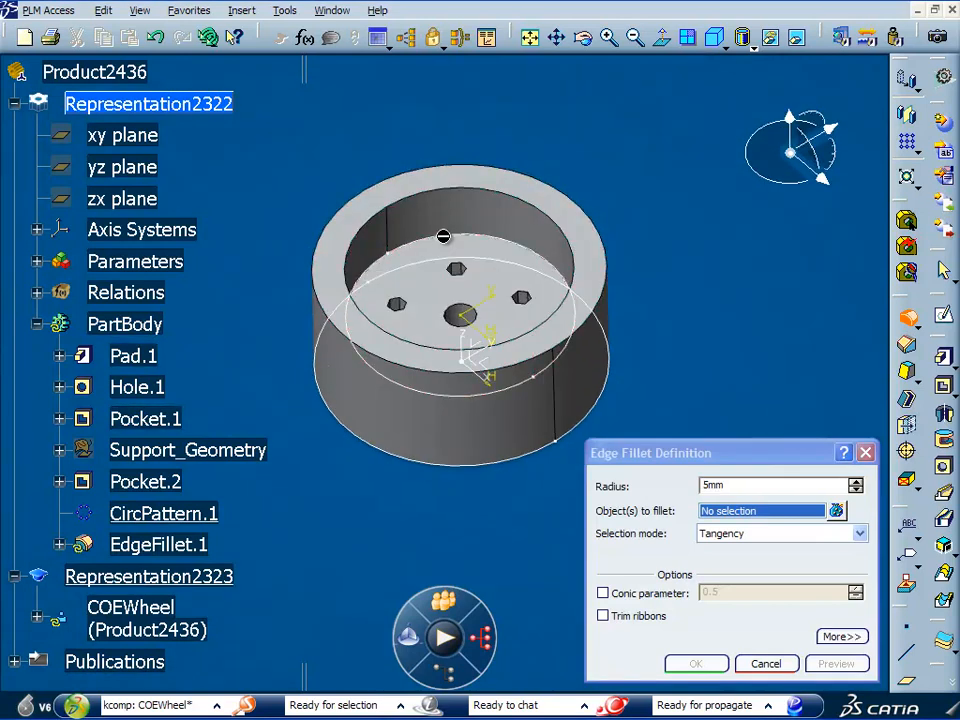
right_click(443, 236)
click(475, 294)
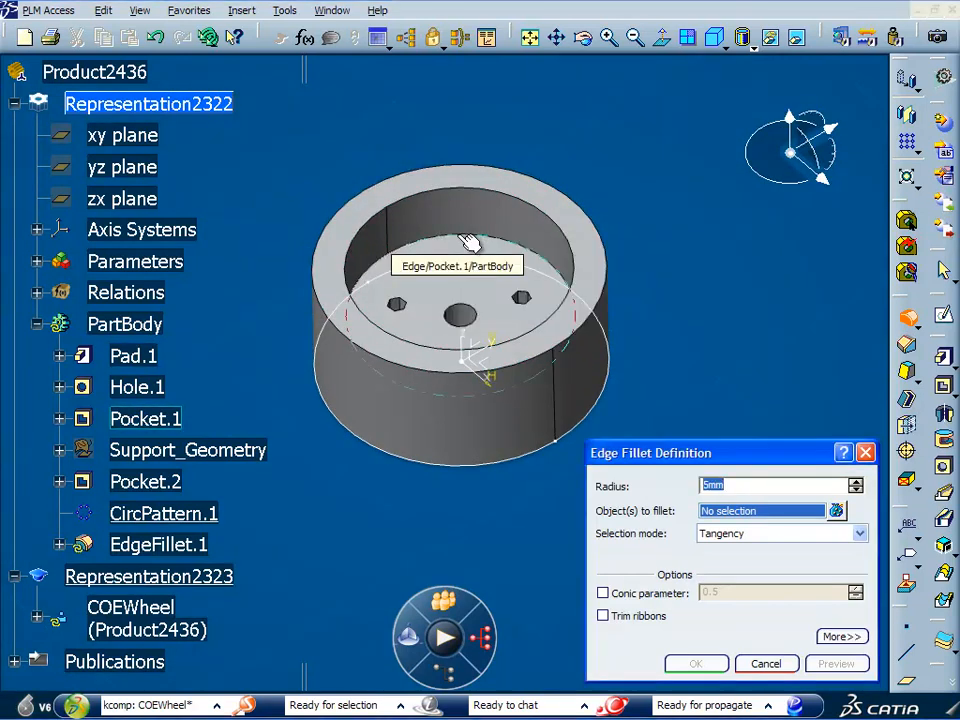
click(467, 240)
click(724, 664)
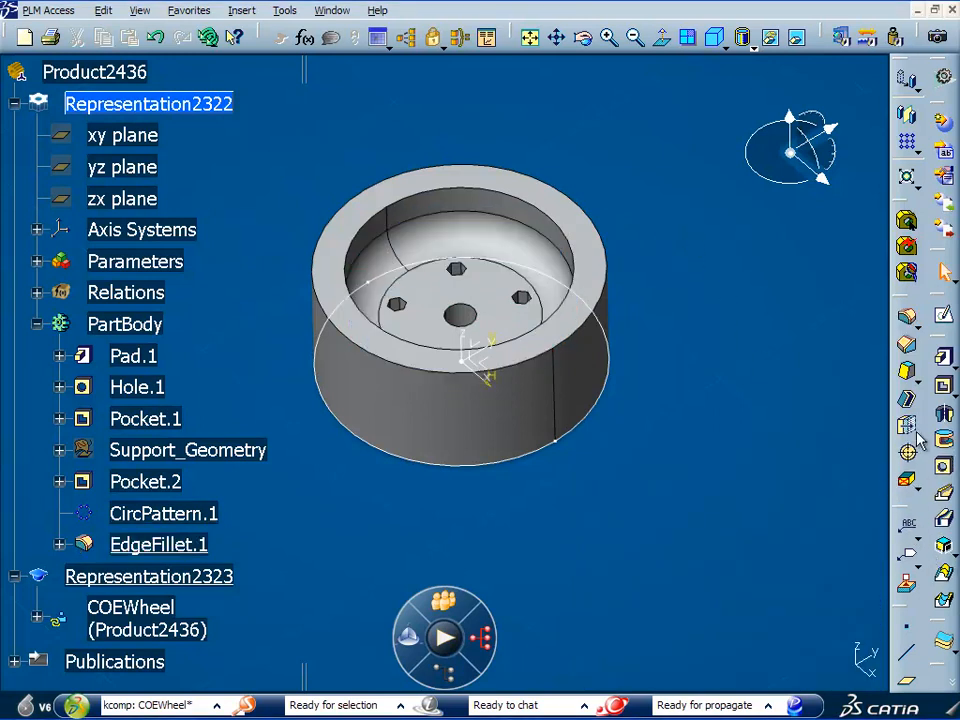
Add a 1 mm edge fillet to the inner and outer edges of the wheel's open rim face
click(908, 319)
click(540, 212)
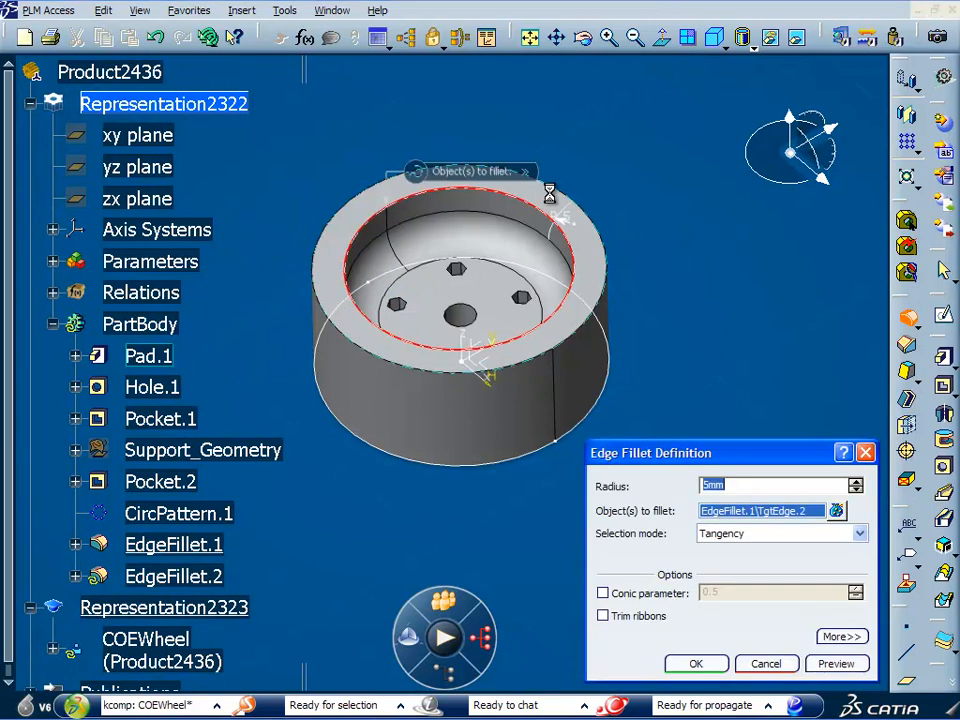
text(1)
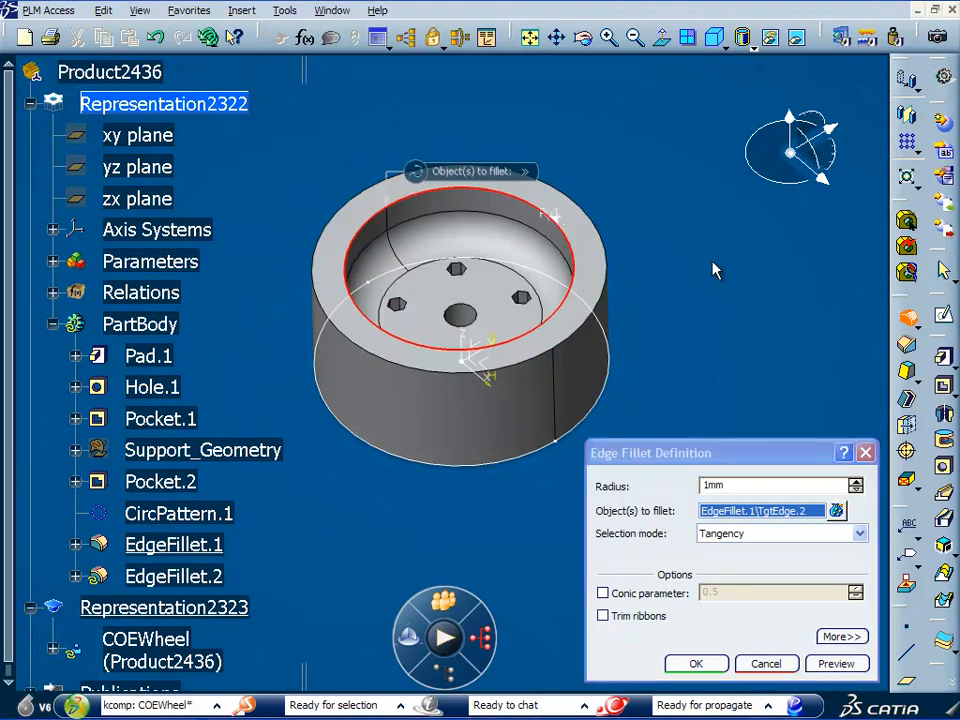
click(595, 211)
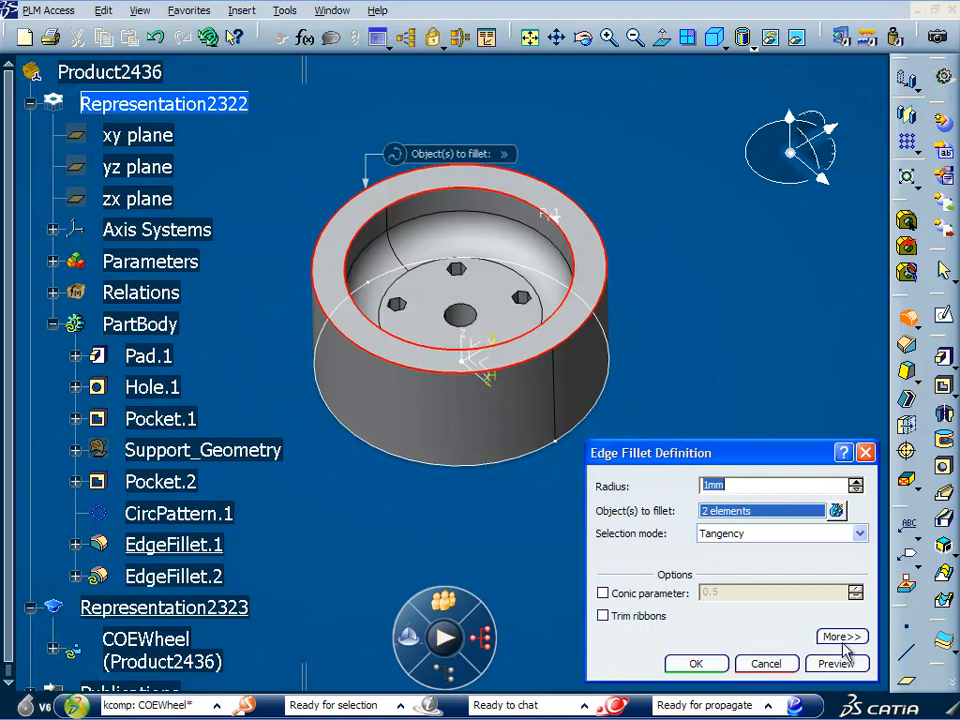
click(713, 664)
Set the PartBody's graphic fill color to purple
middle_drag(643, 204, 689, 380)
key(alt+Return)
click(285, 108)
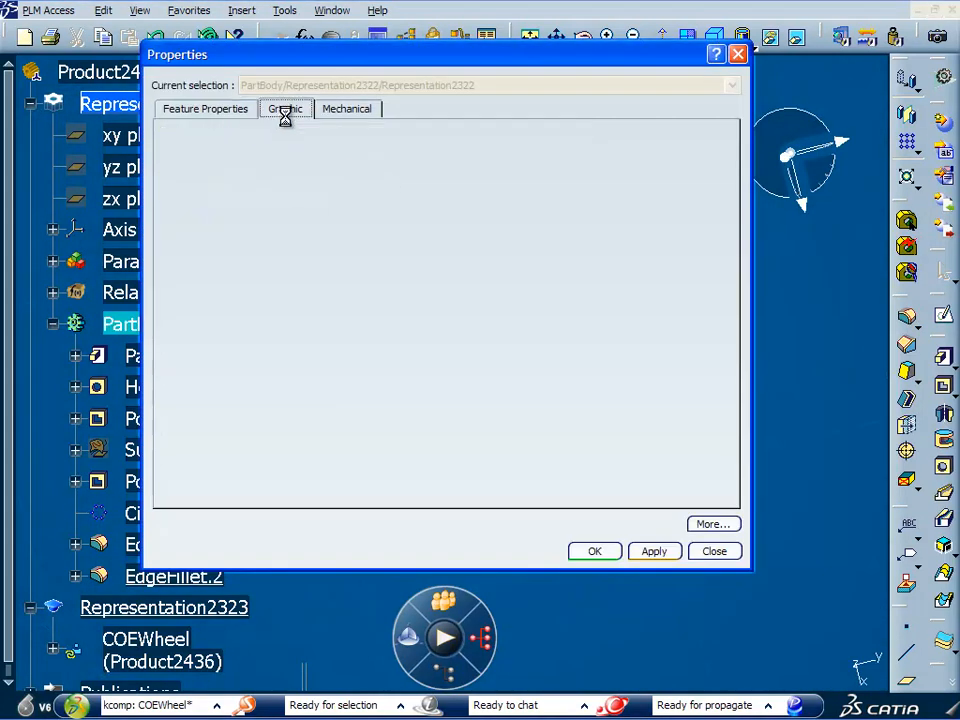
click(264, 162)
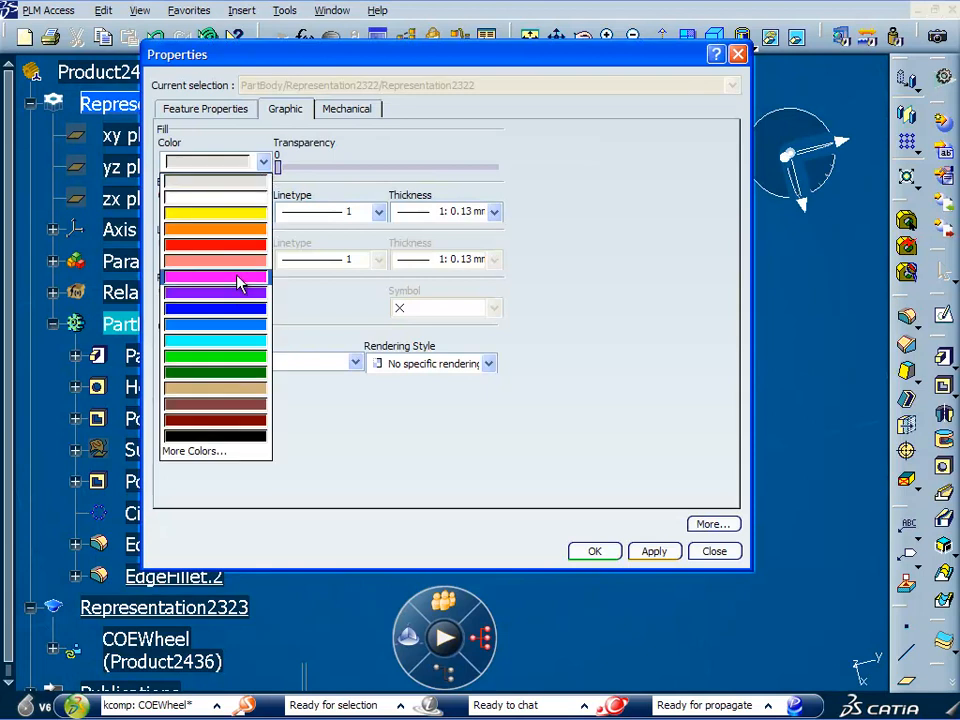
click(237, 290)
click(650, 551)
click(594, 551)
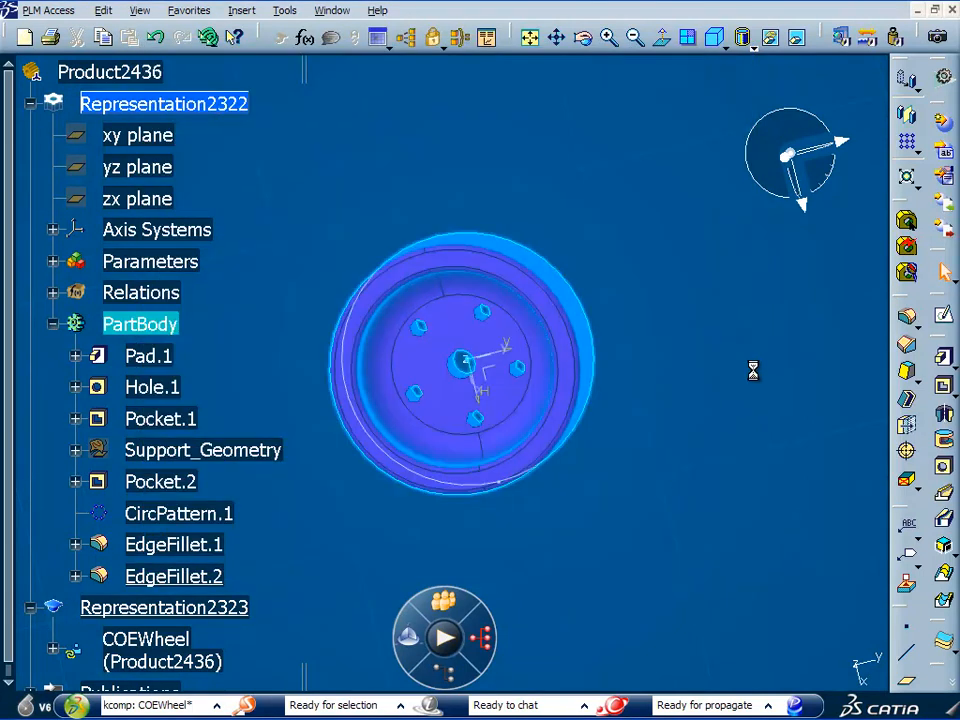
click(686, 377)
Rename the second wheel product by setting its Part Number property to COEWheel_2
middle_drag(407, 356, 671, 384)
click(107, 72)
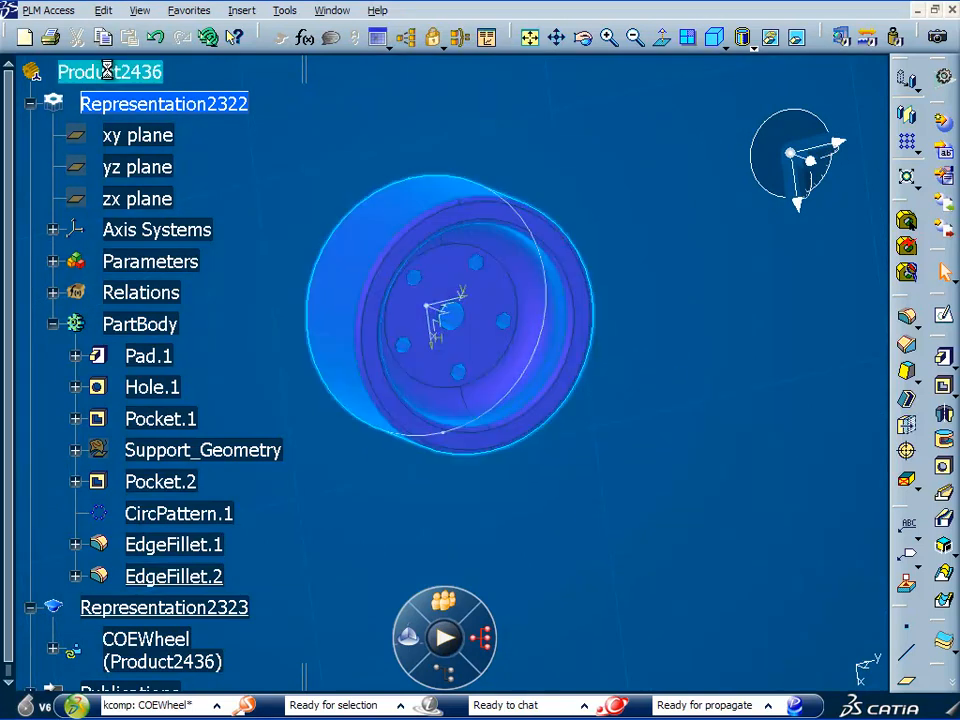
right_click(107, 72)
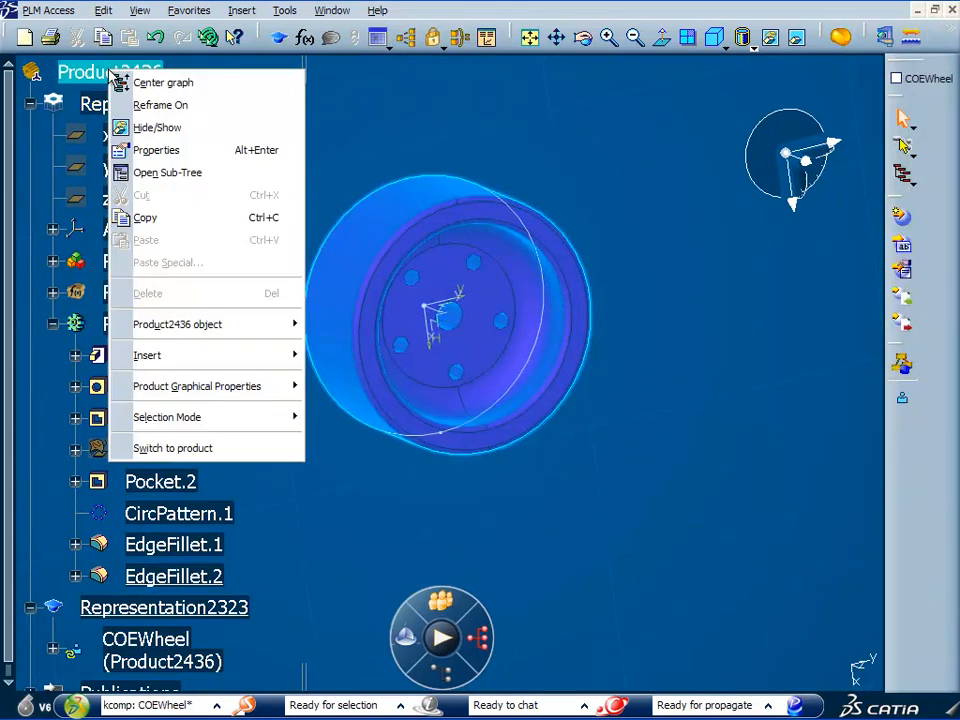
click(178, 150)
click(190, 112)
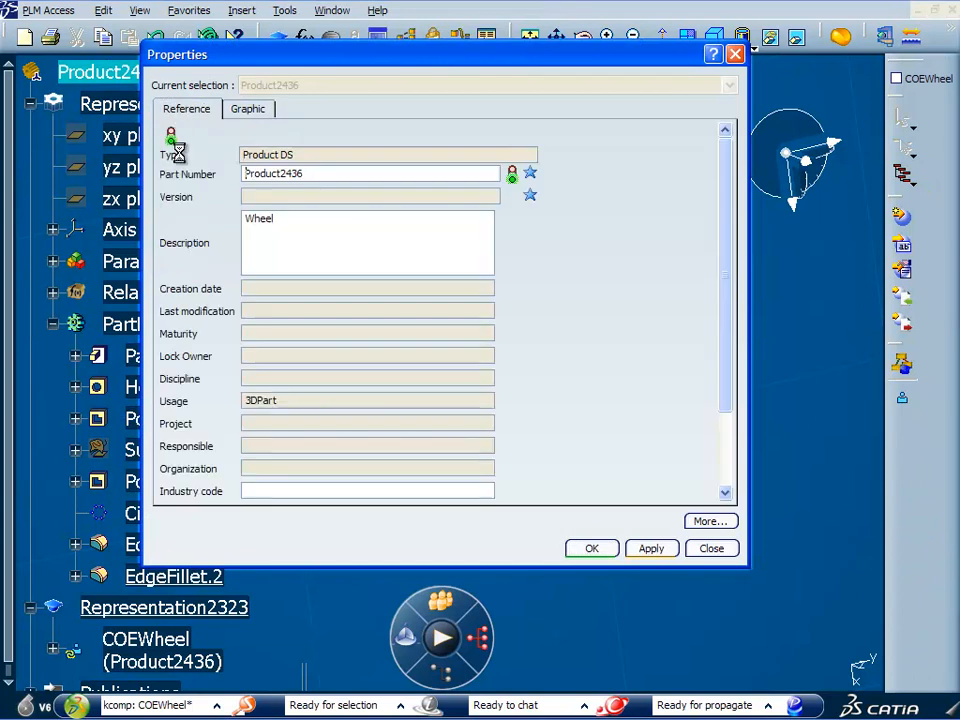
drag(330, 174, 163, 171)
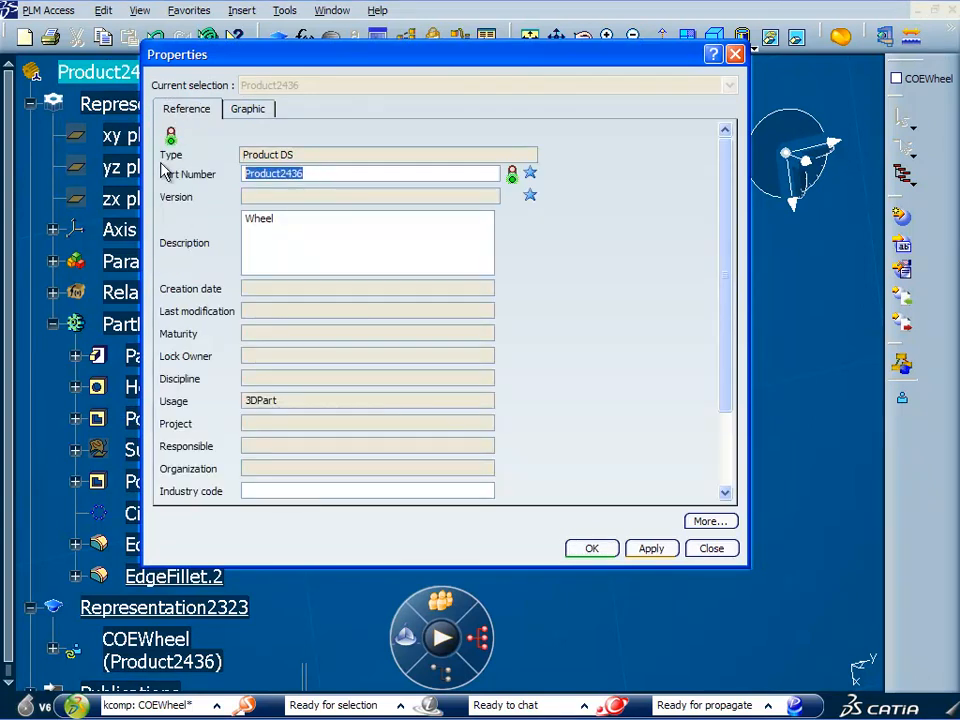
text(COEWheel_2)
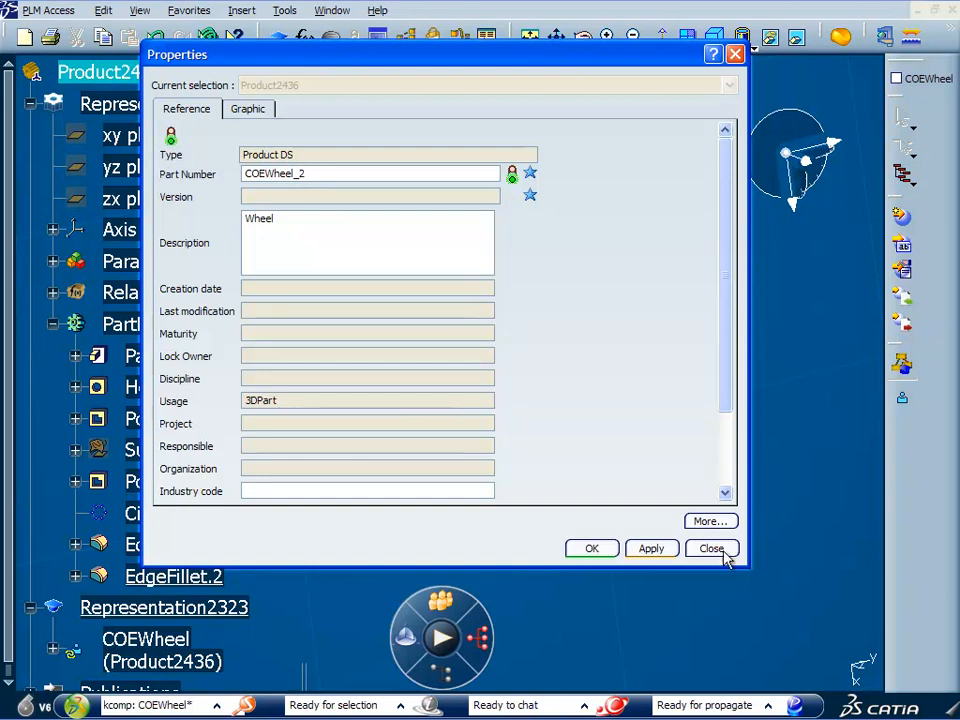
click(649, 549)
click(593, 549)
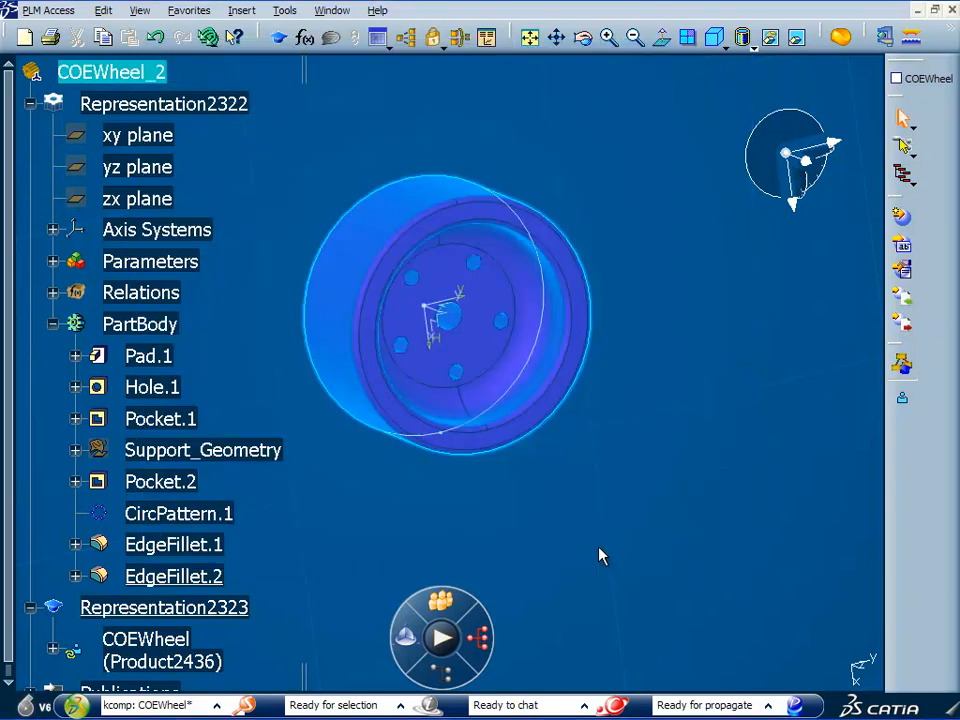
Update and propagate the COEWheel_2 part
click(795, 705)
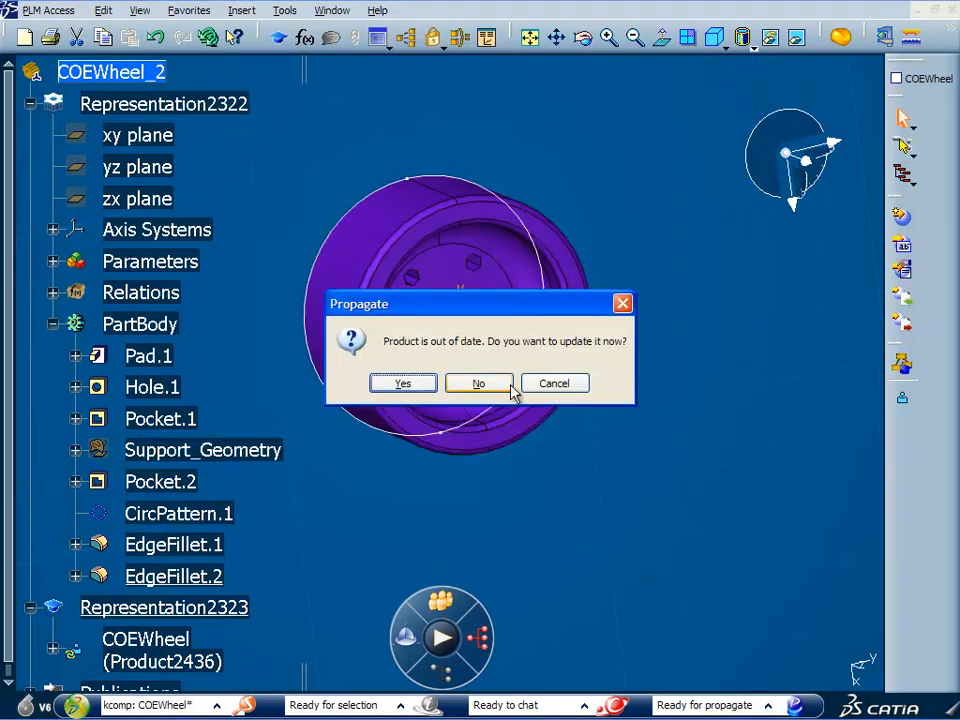
click(412, 385)
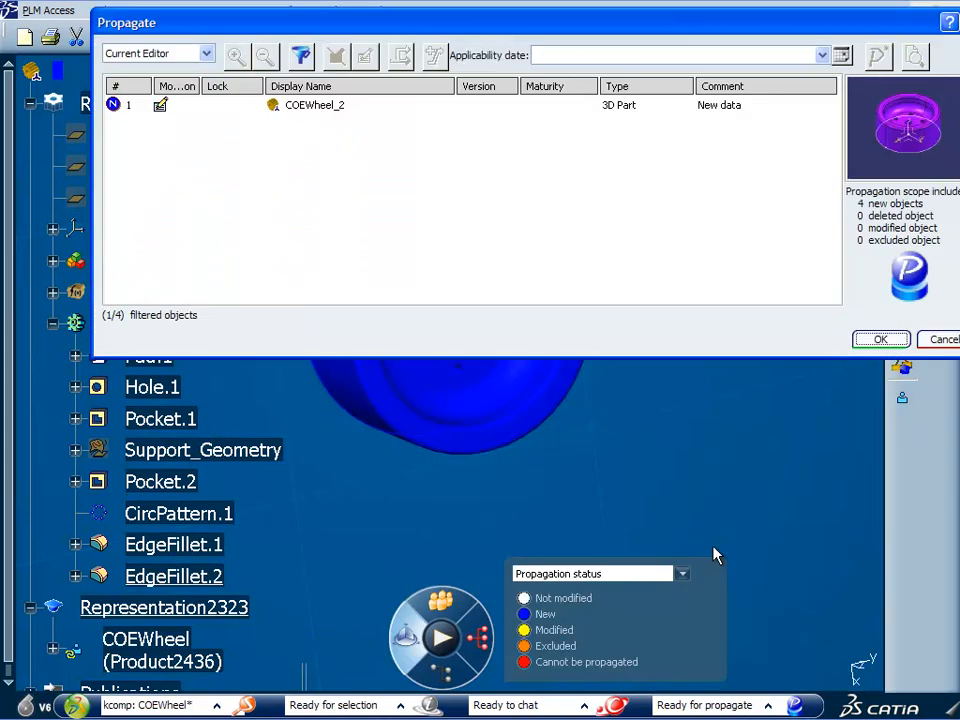
click(876, 341)
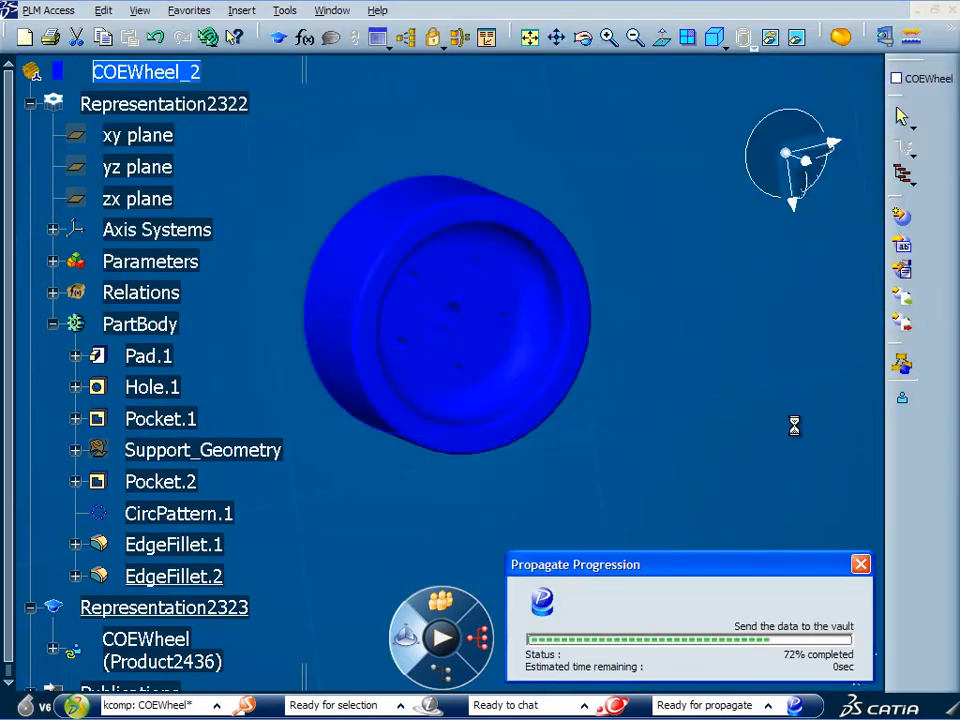